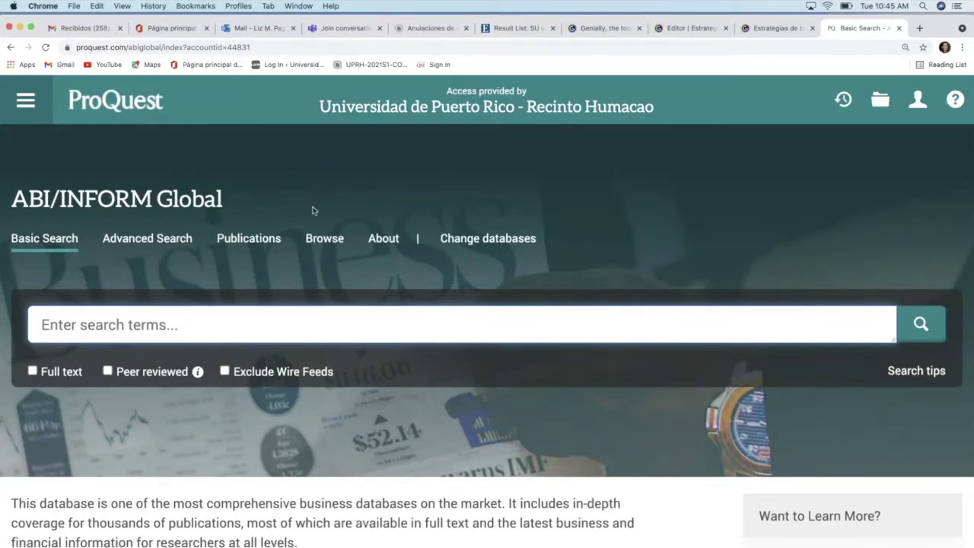
# Open the list of databases that can replace ABI/INFORM Global for the search.
pyautogui.scroll(-1, 314, 211)
pyautogui.scroll(-1, 312, 211)
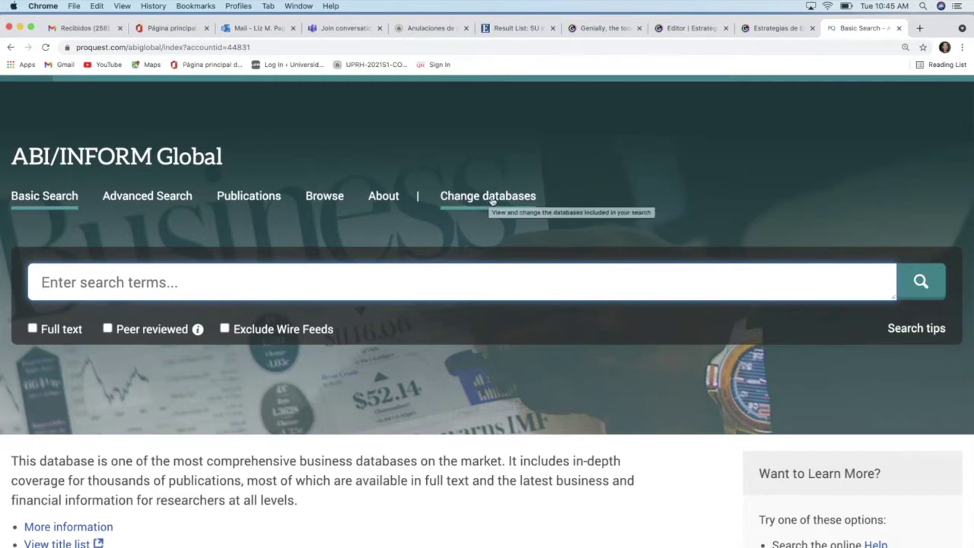
pyautogui.click(461, 197)
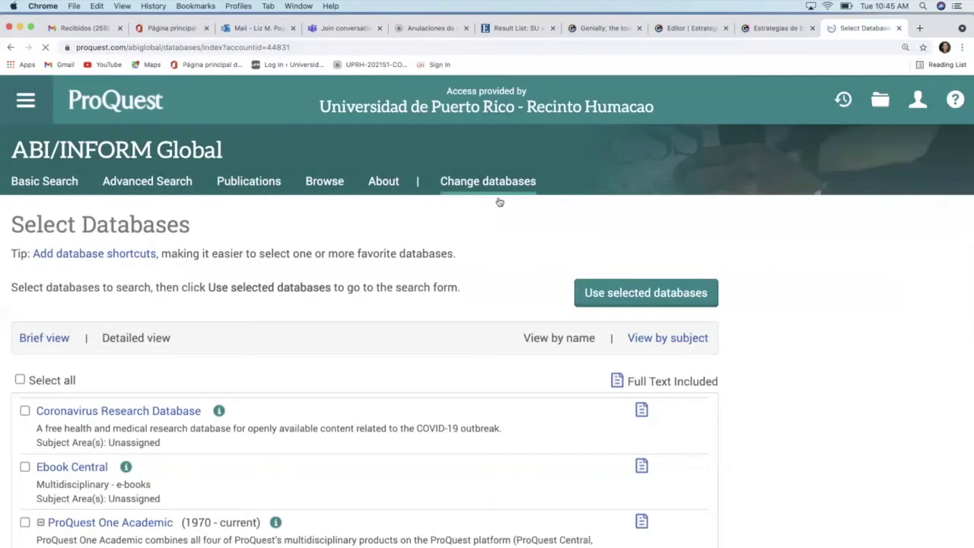
# Select ProQuest One Academic with all its included databases and use that selection for searching.
pyautogui.scroll(-5, 450, 365)
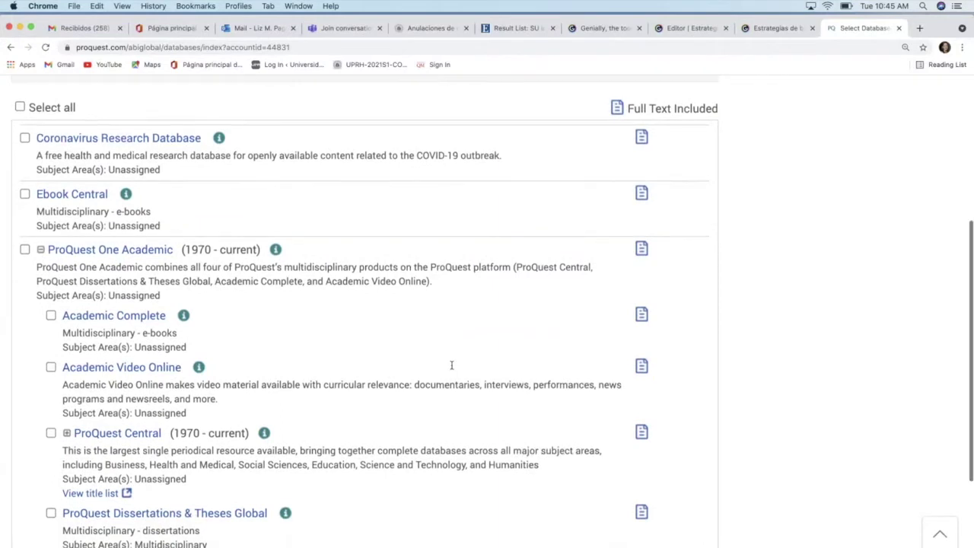
pyautogui.scroll(-1, 452, 366)
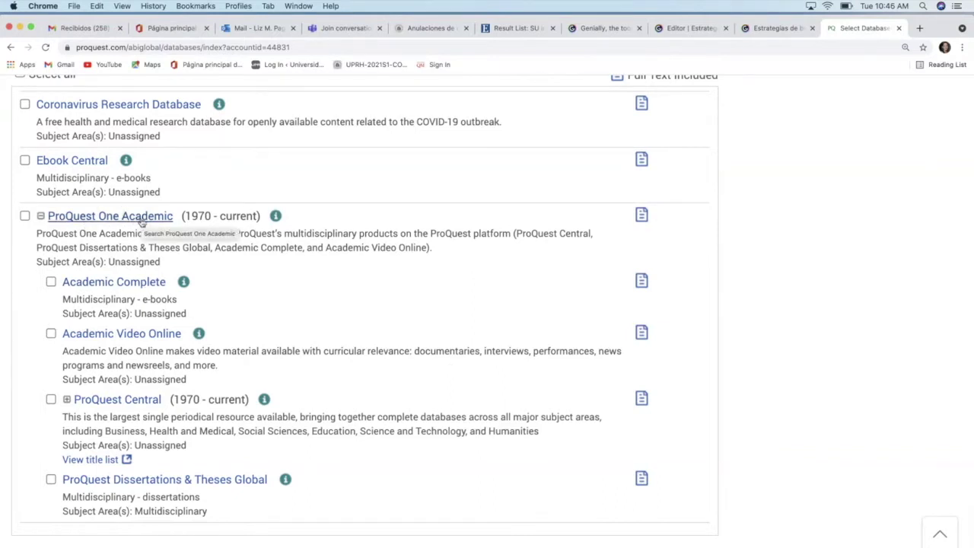
pyautogui.click(25, 216)
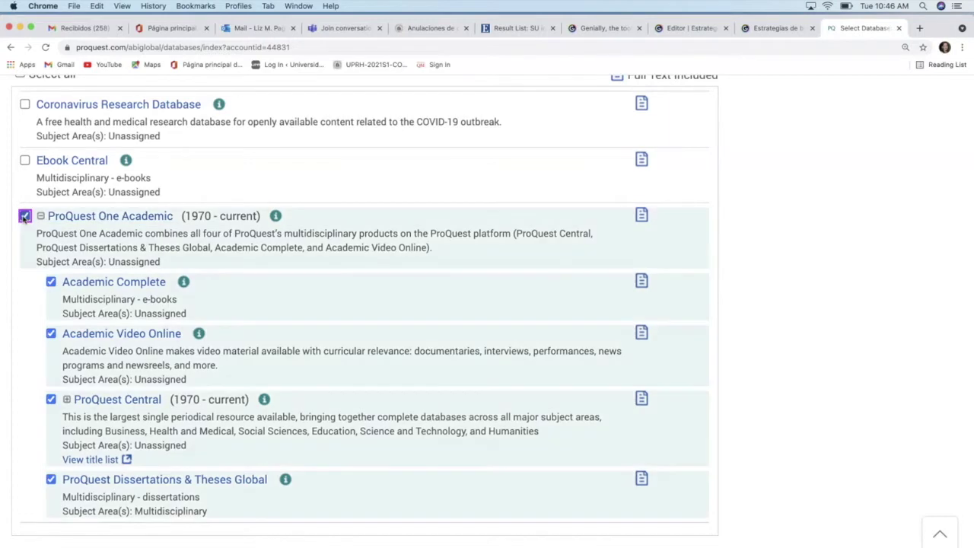
pyautogui.scroll(-3, 304, 380)
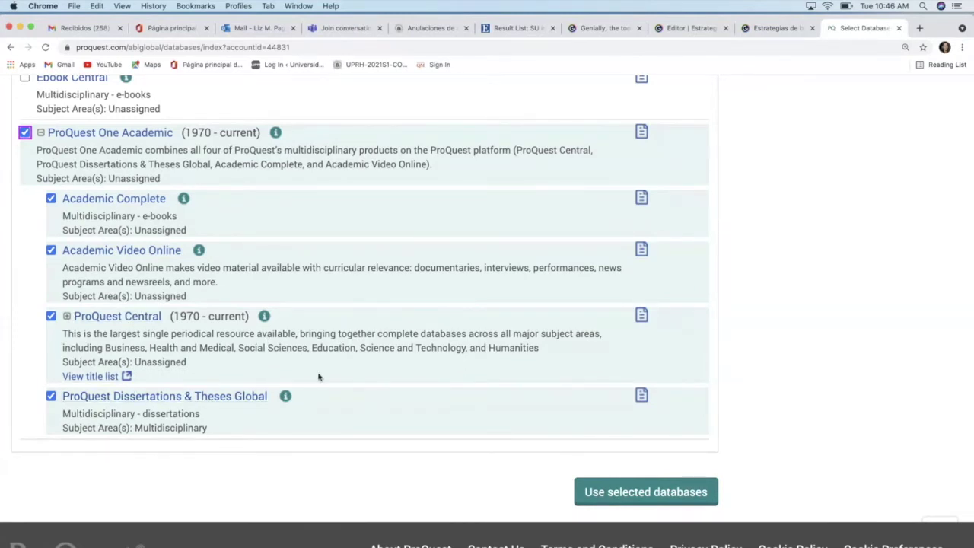
pyautogui.scroll(-1, 319, 377)
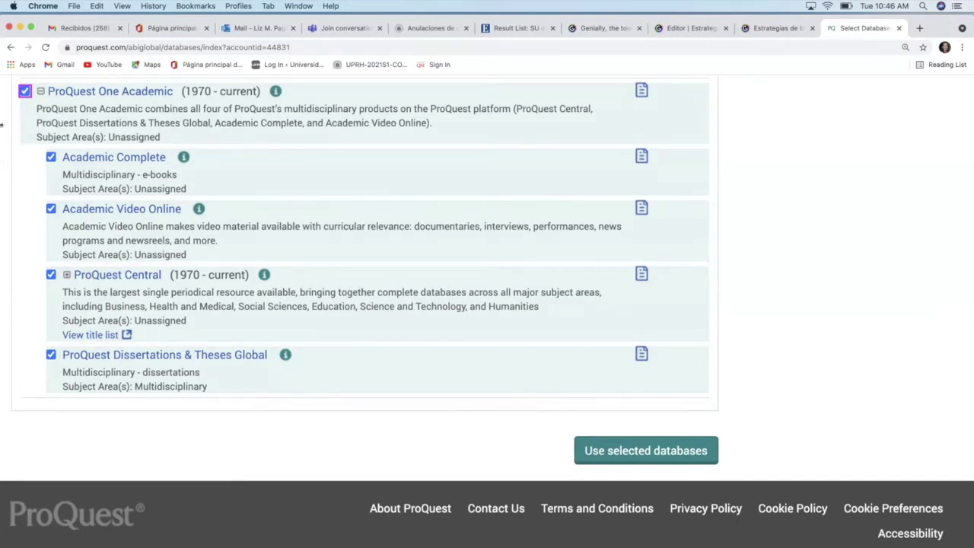
pyautogui.scroll(-1, 46, 145)
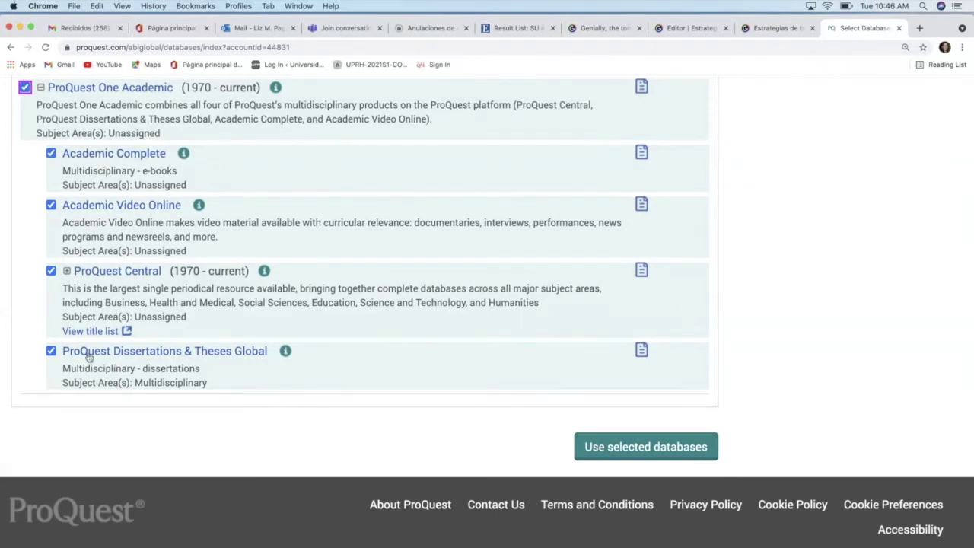
pyautogui.click(627, 452)
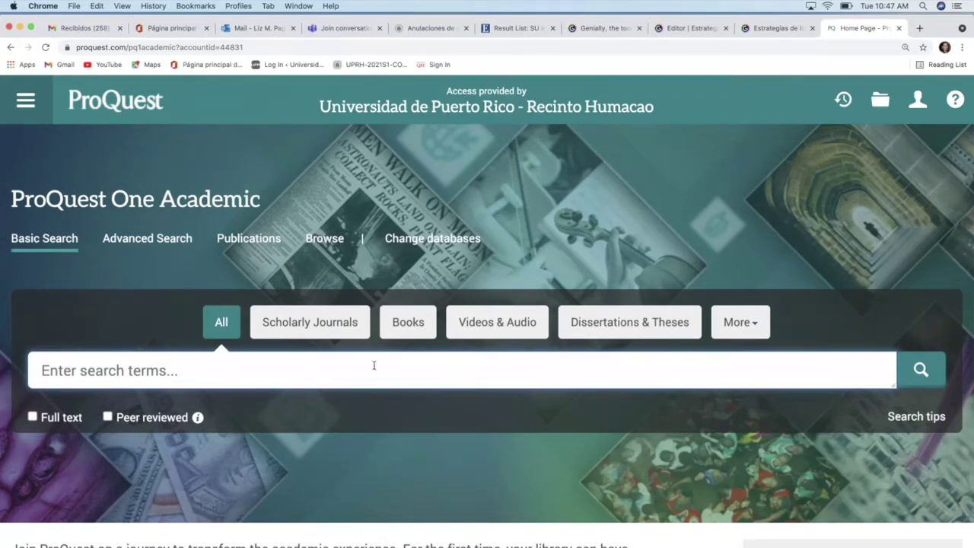
# Open the search tips help from the ProQuest One Academic basic search and enlarge its window.
pyautogui.scroll(-3, 373, 366)
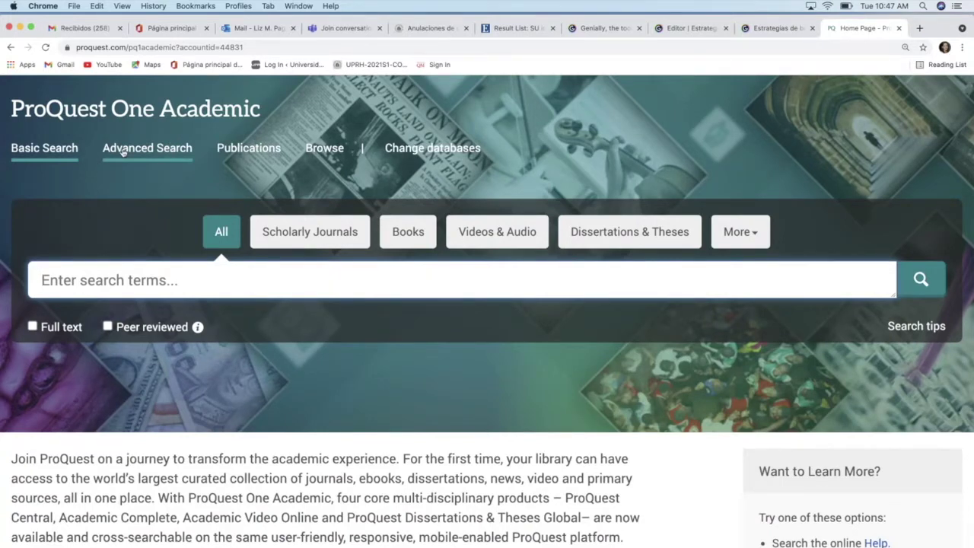
pyautogui.scroll(-1, 119, 193)
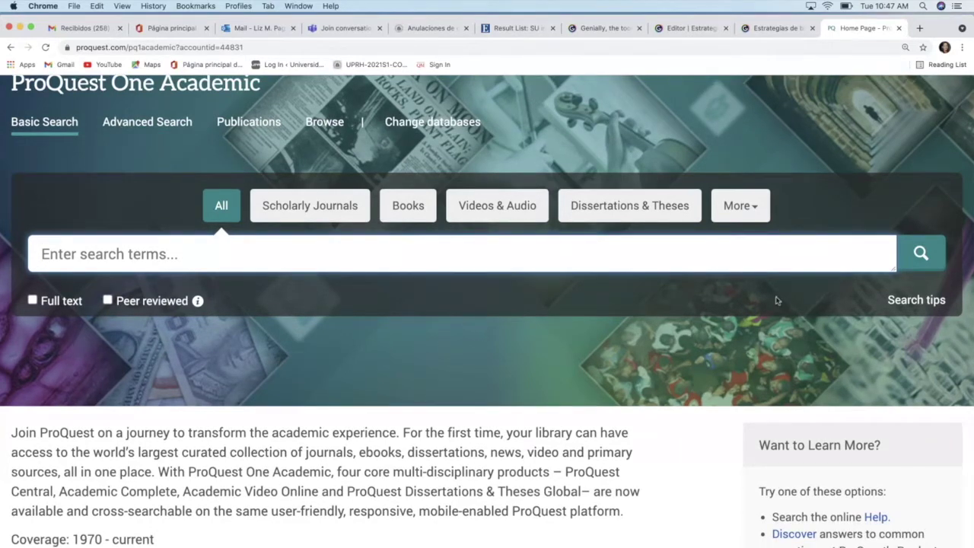
pyautogui.click(915, 303)
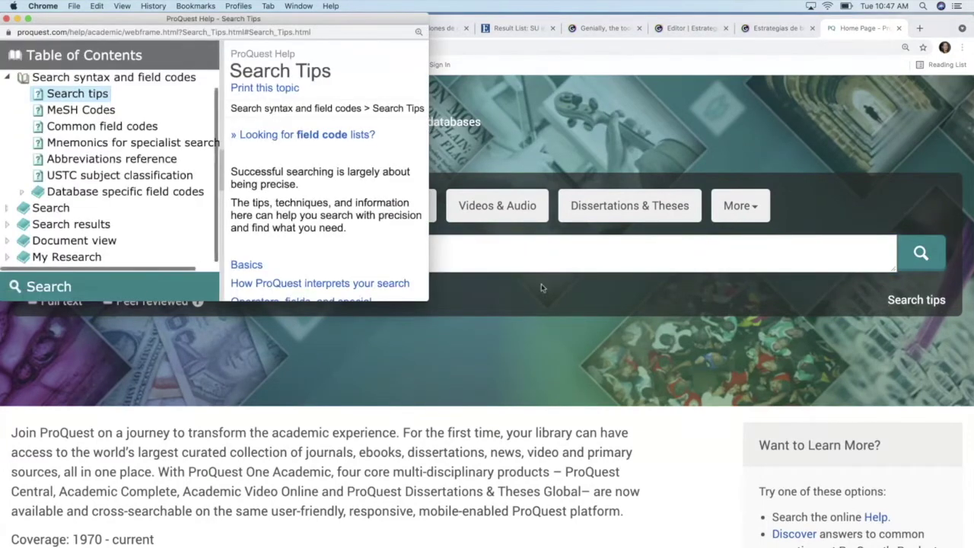
pyautogui.moveTo(427, 301); pyautogui.dragTo(621, 462)
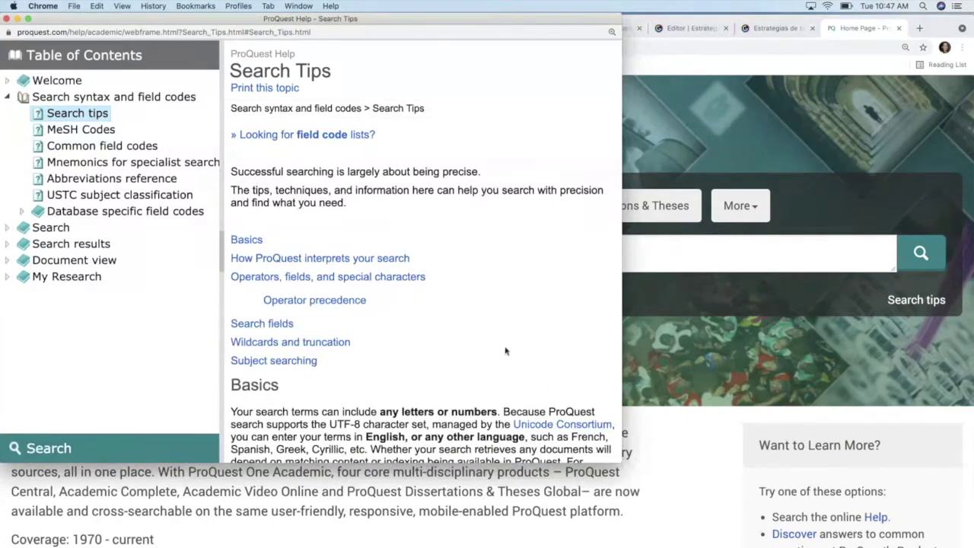
# Review the search tips on basics, special characters, search interpretation, and the AND, OR, NOT, NEAR and PRE operators, and close the help window.
pyautogui.scroll(-5, 506, 351)
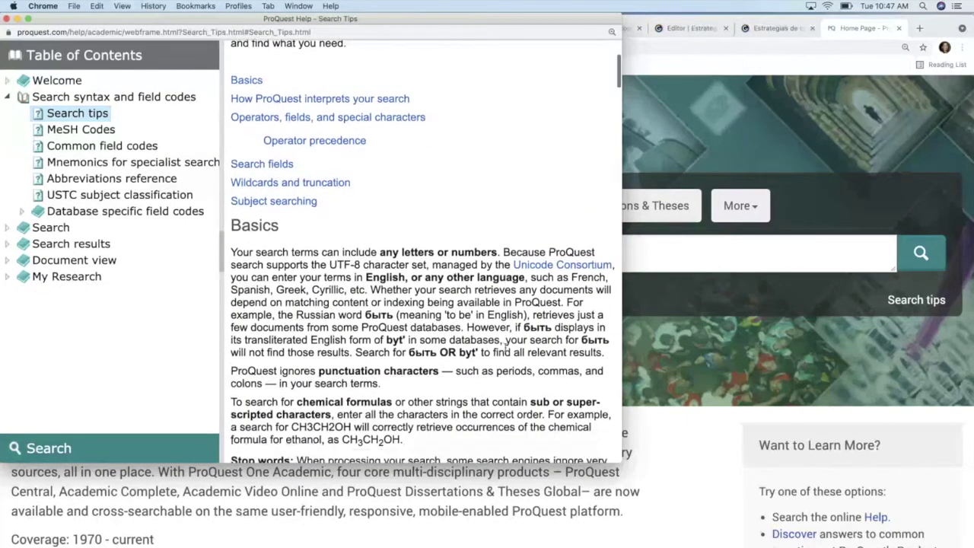
pyautogui.scroll(-3, 506, 346)
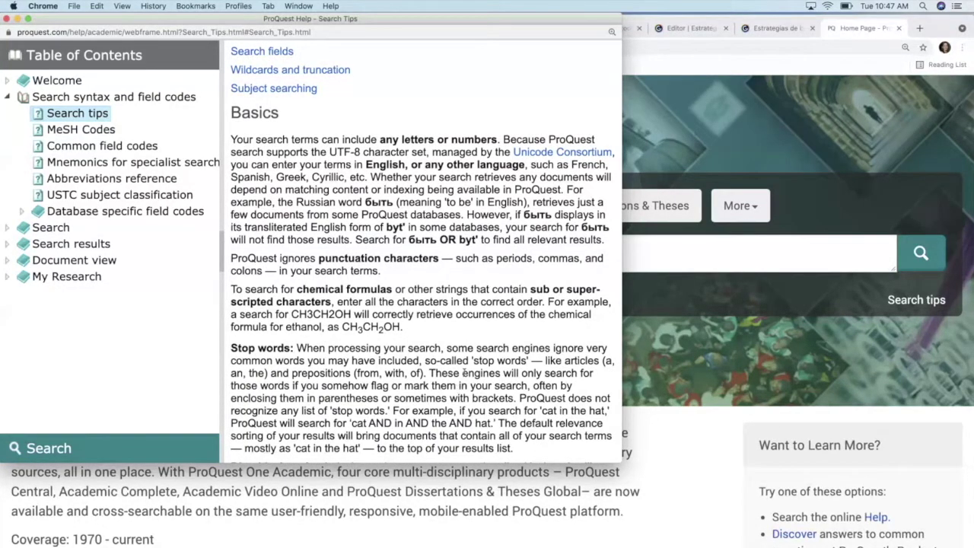
pyautogui.scroll(-7, 460, 367)
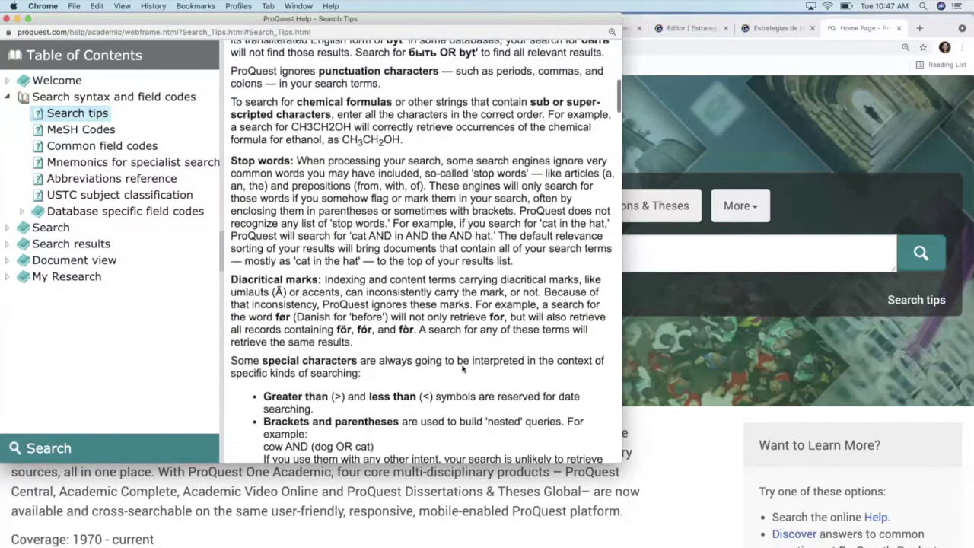
pyautogui.scroll(-3, 462, 369)
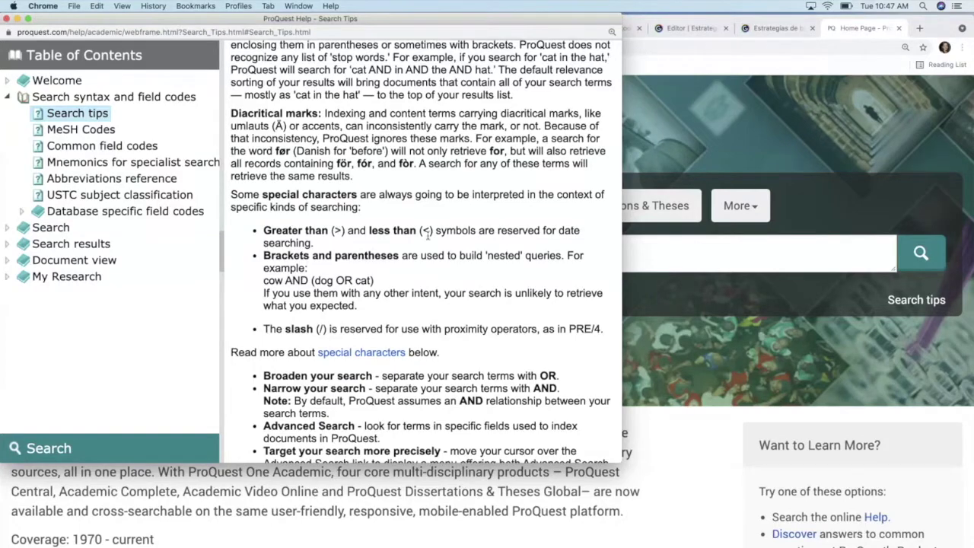
pyautogui.scroll(-4, 426, 318)
pyautogui.scroll(-1, 426, 319)
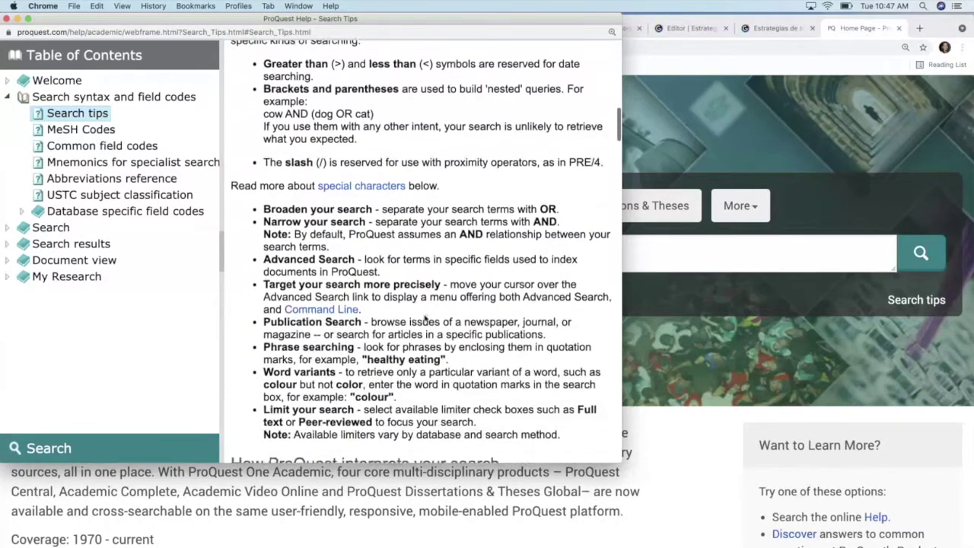
pyautogui.scroll(-1, 426, 318)
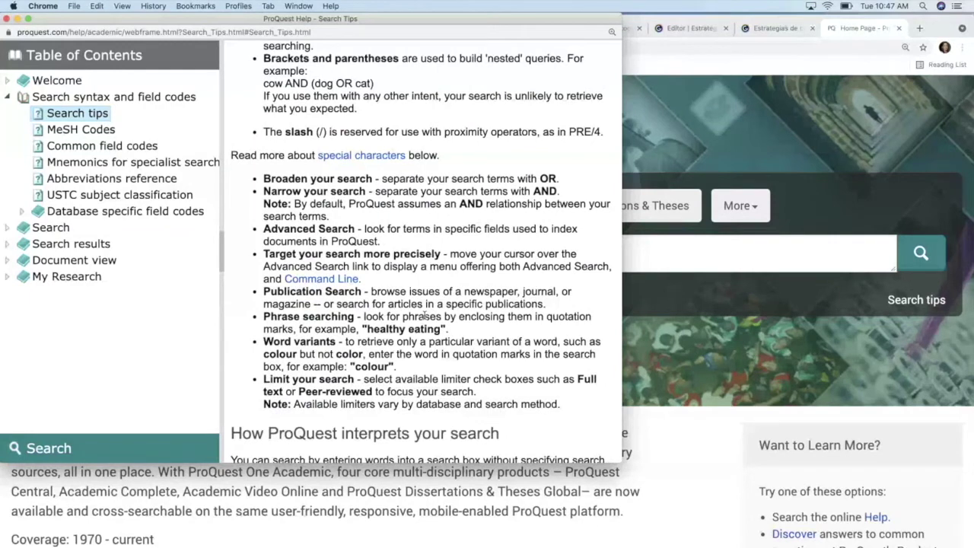
pyautogui.scroll(-8, 427, 318)
pyautogui.scroll(-3, 474, 313)
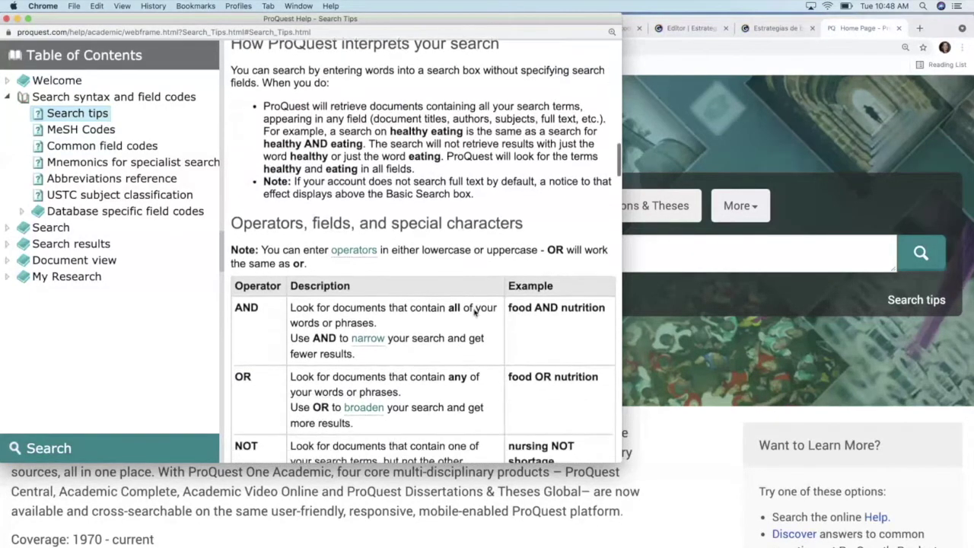
pyautogui.scroll(-3, 474, 312)
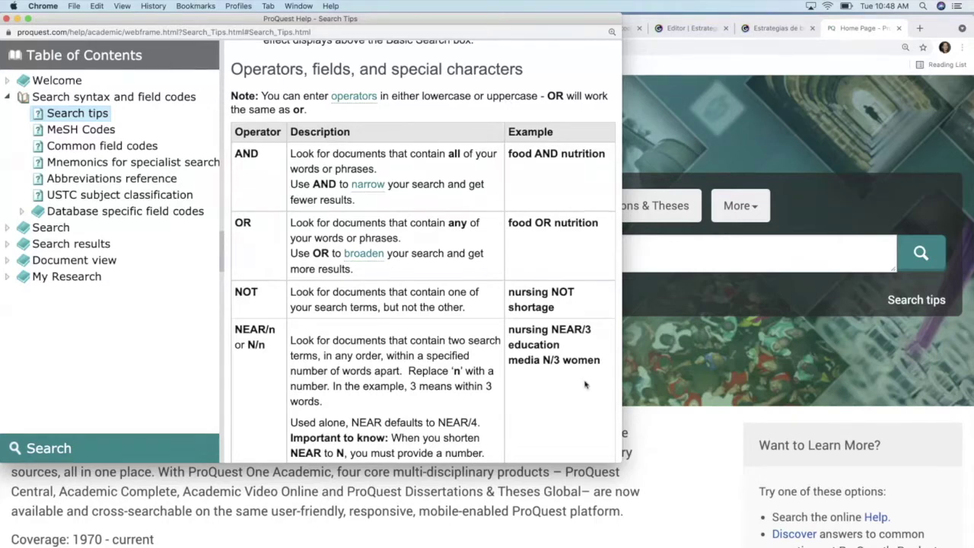
pyautogui.scroll(-3, 585, 385)
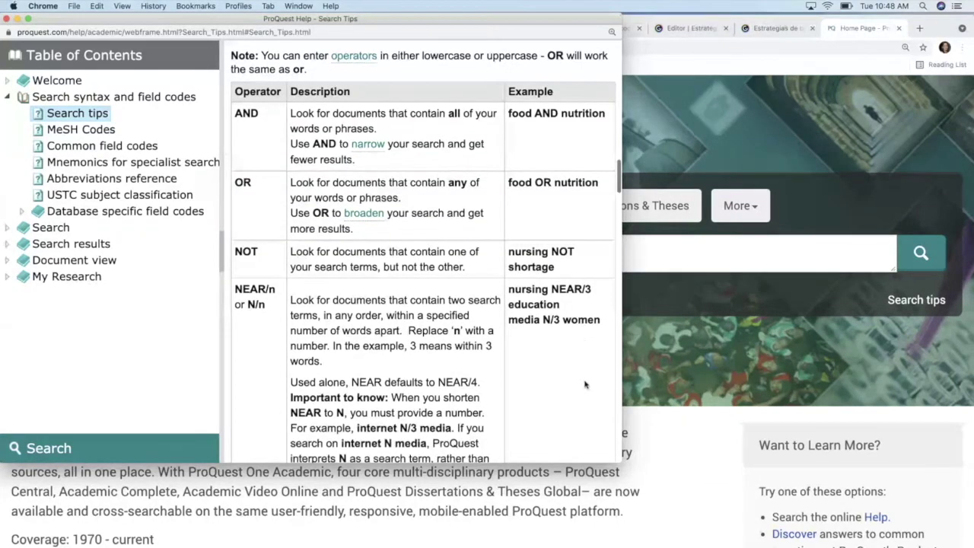
pyautogui.scroll(-3, 586, 384)
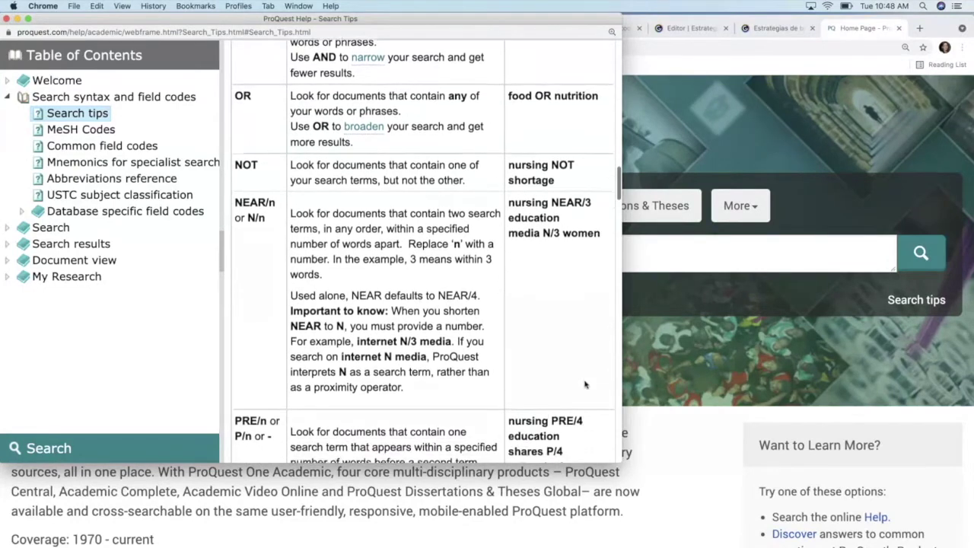
pyautogui.scroll(-2, 585, 384)
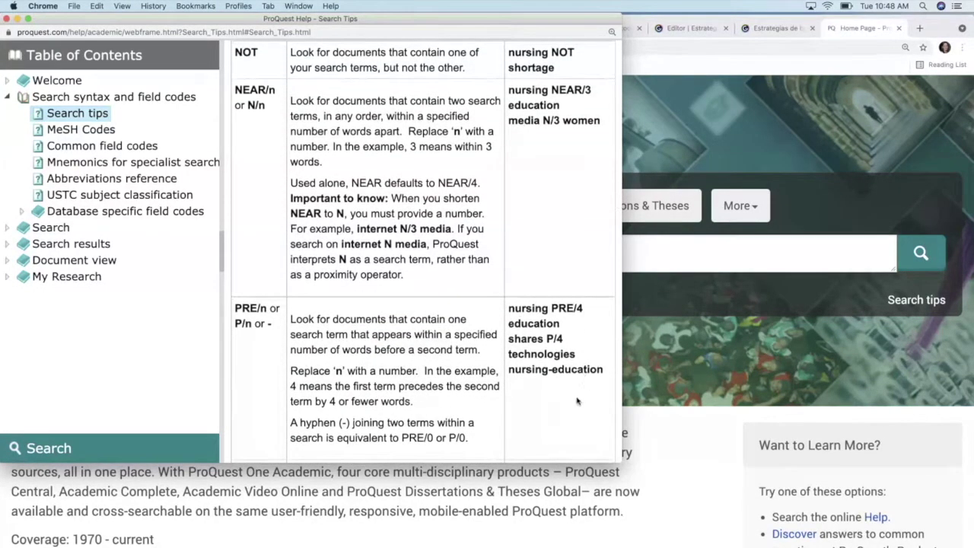
pyautogui.scroll(-1, 593, 372)
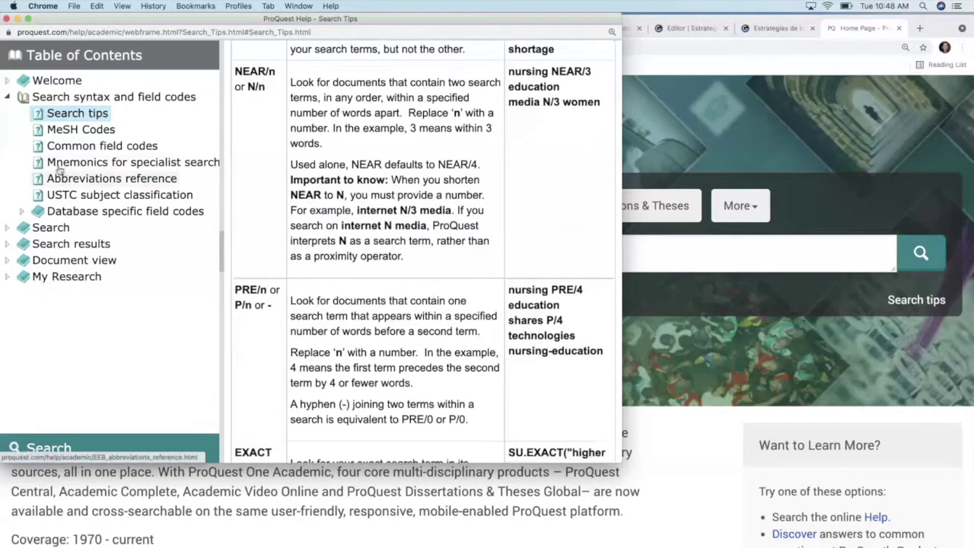
pyautogui.click(7, 20)
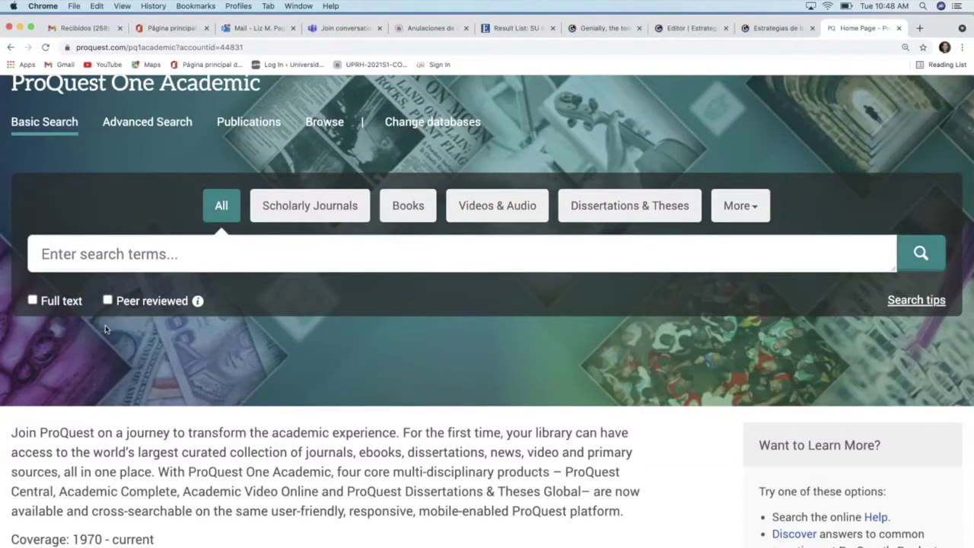
# Open the advanced search and enter "international trade" as the first search term.
pyautogui.click(135, 126)
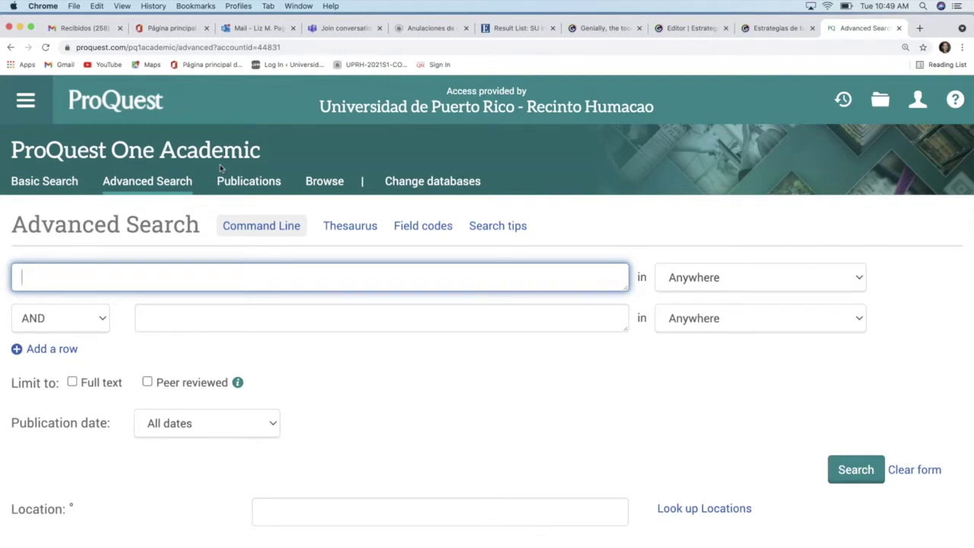
pyautogui.write('internation')
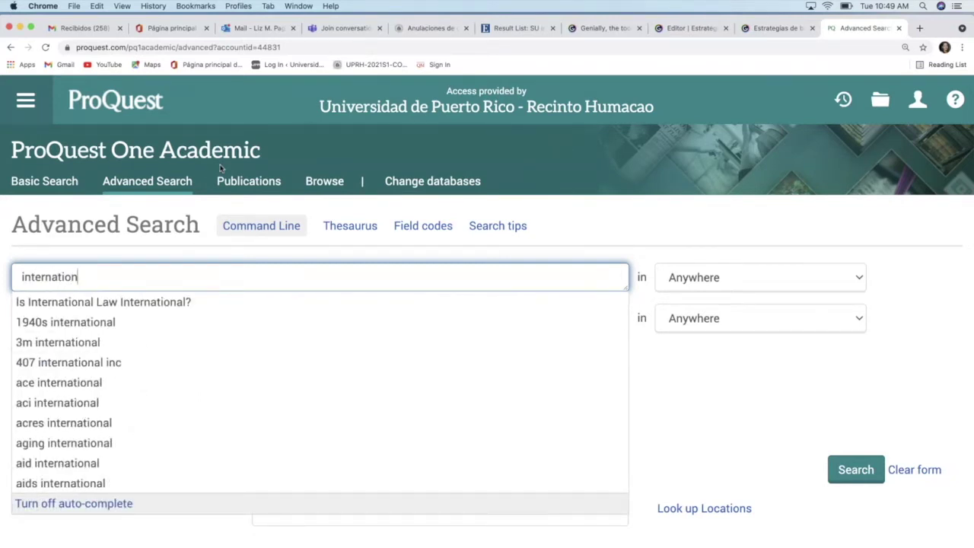
pyautogui.write('al trade')
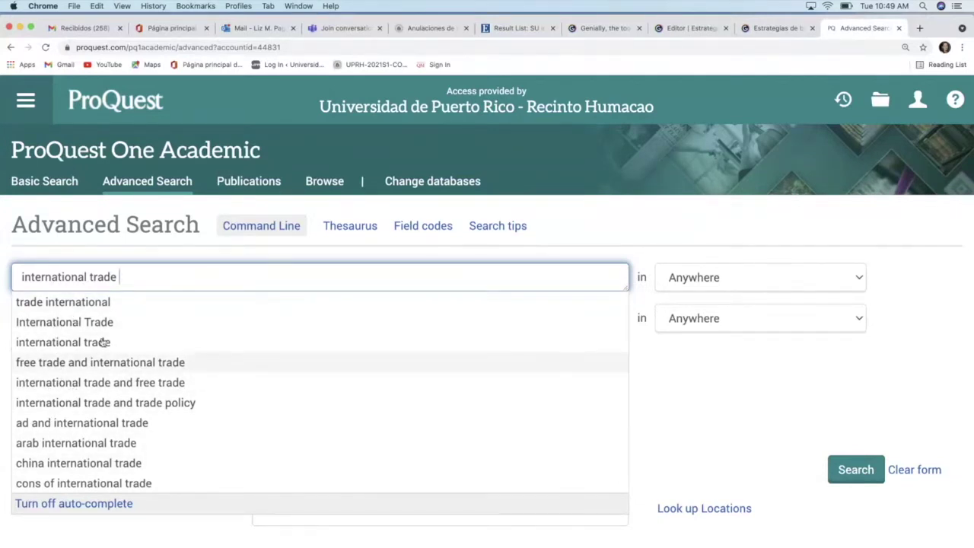
pyautogui.click(699, 233)
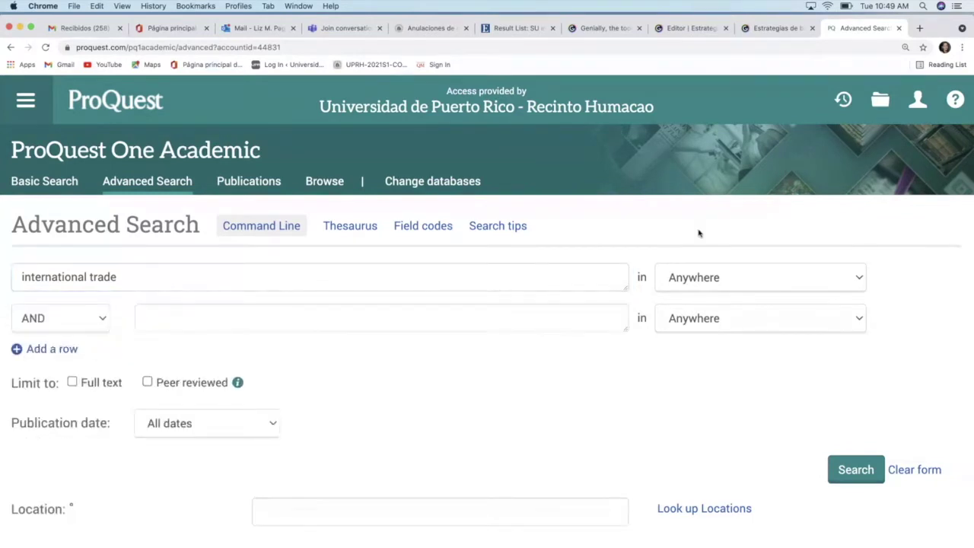
# Restrict the "international trade" term to the All subjects & indexing — SU field.
pyautogui.click(858, 278)
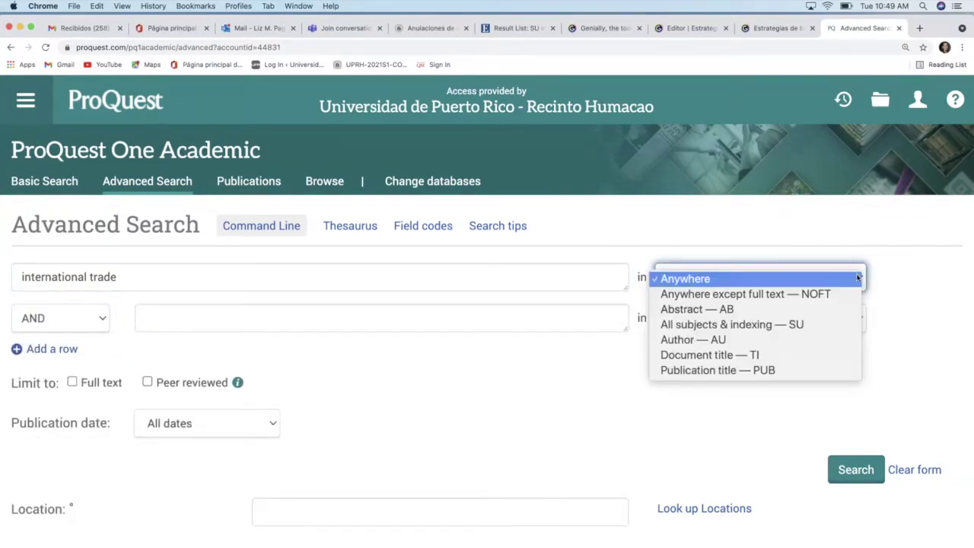
pyautogui.click(763, 325)
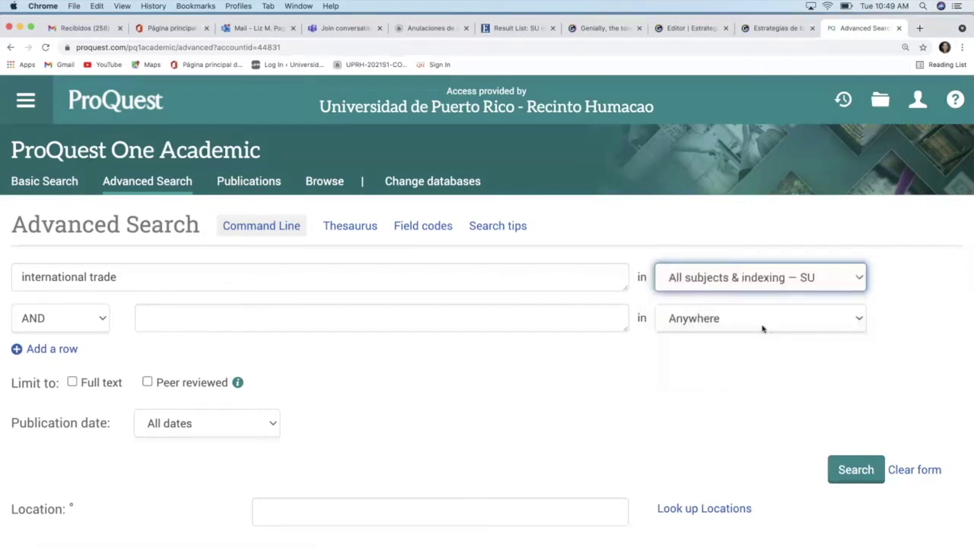
pyautogui.click(862, 279)
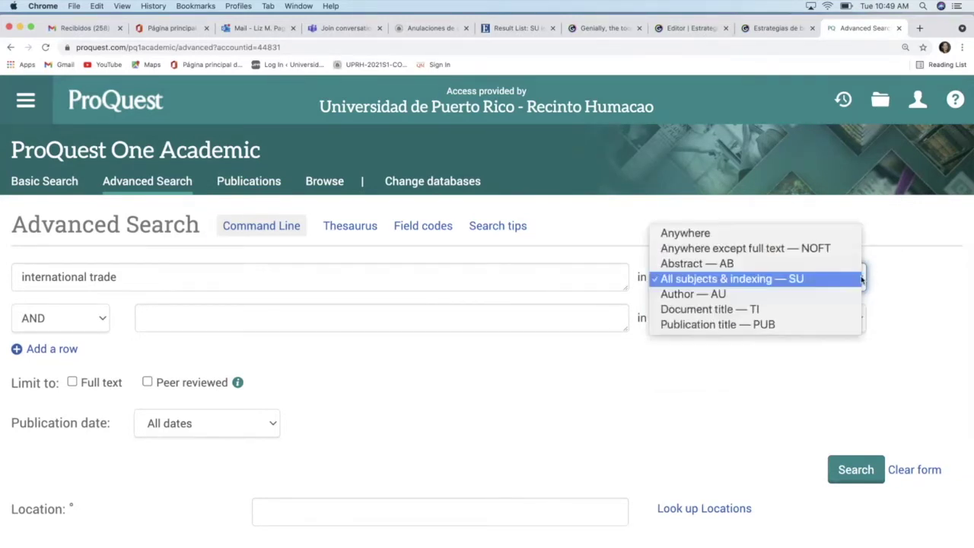
pyautogui.click(701, 280)
# Enter "electronic commerce" as the second search term, combined by AND with "international trade".
pyautogui.click(438, 324)
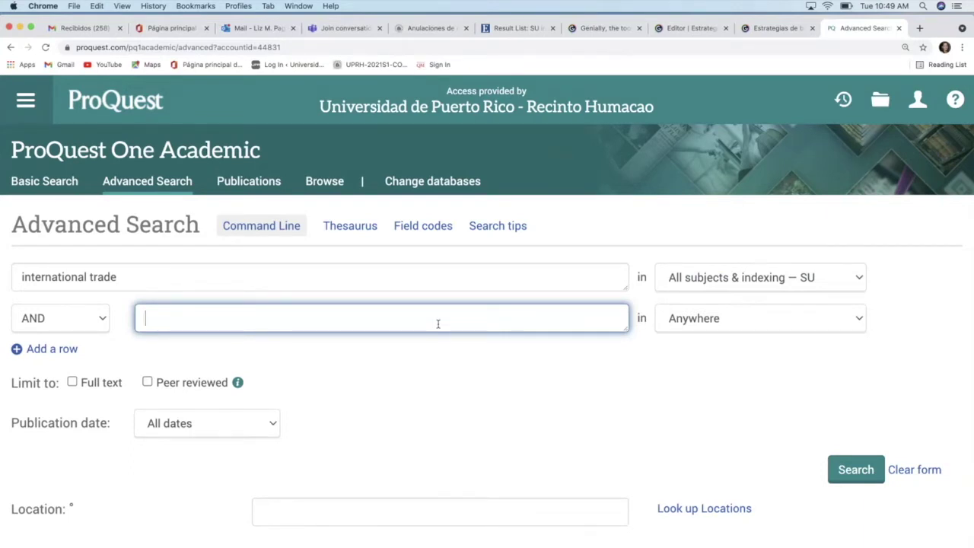
pyautogui.write('electronic')
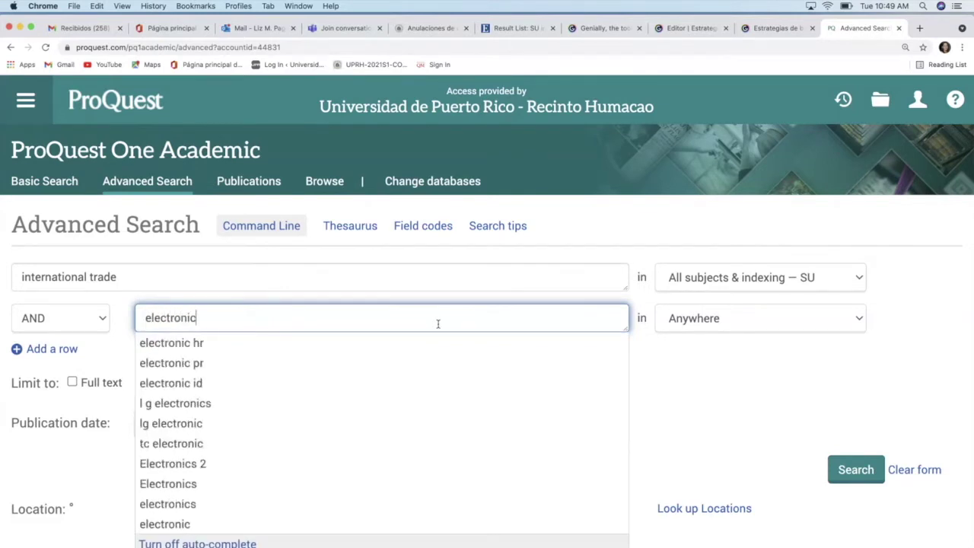
pyautogui.write(' commerce')
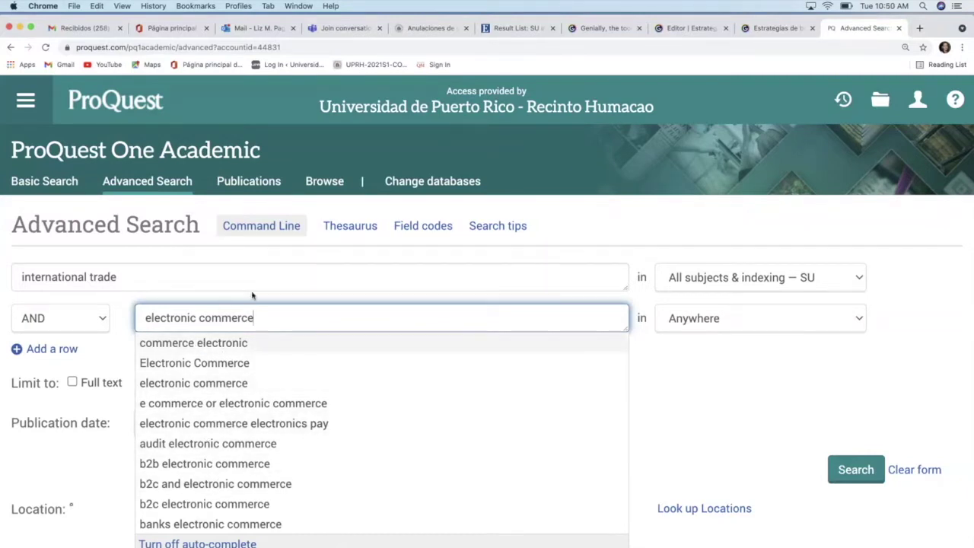
pyautogui.click(272, 276)
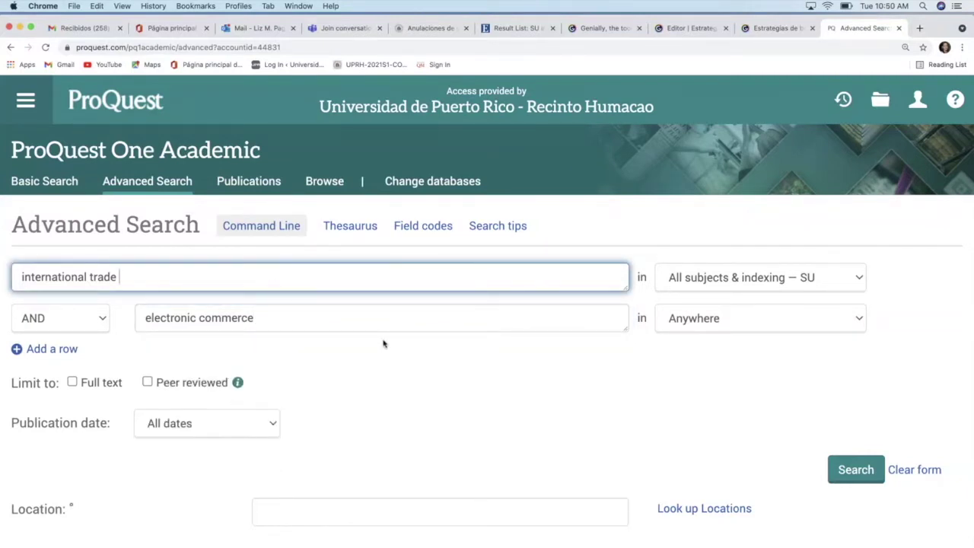
# Add a third search row combined with OR and enter "e-commerce" as its term.
pyautogui.click(50, 350)
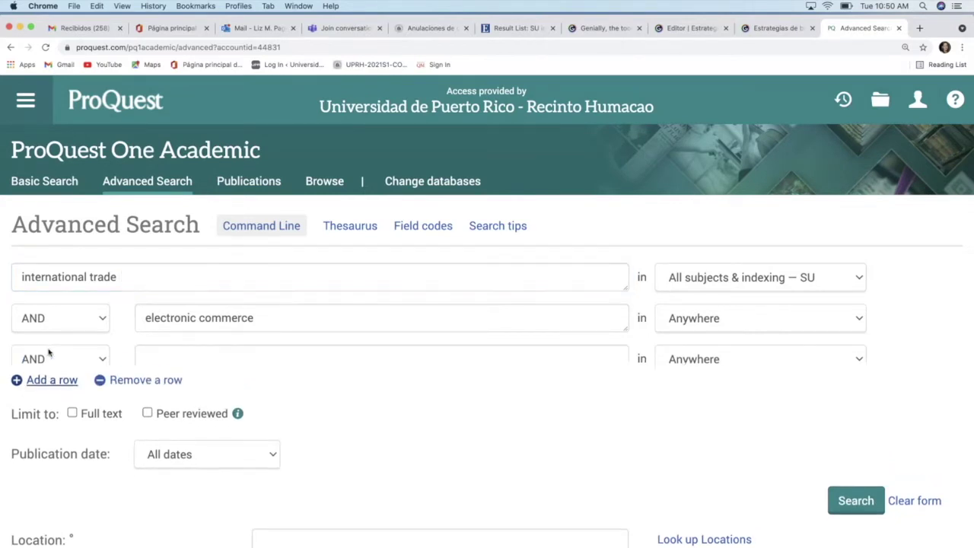
pyautogui.click(101, 361)
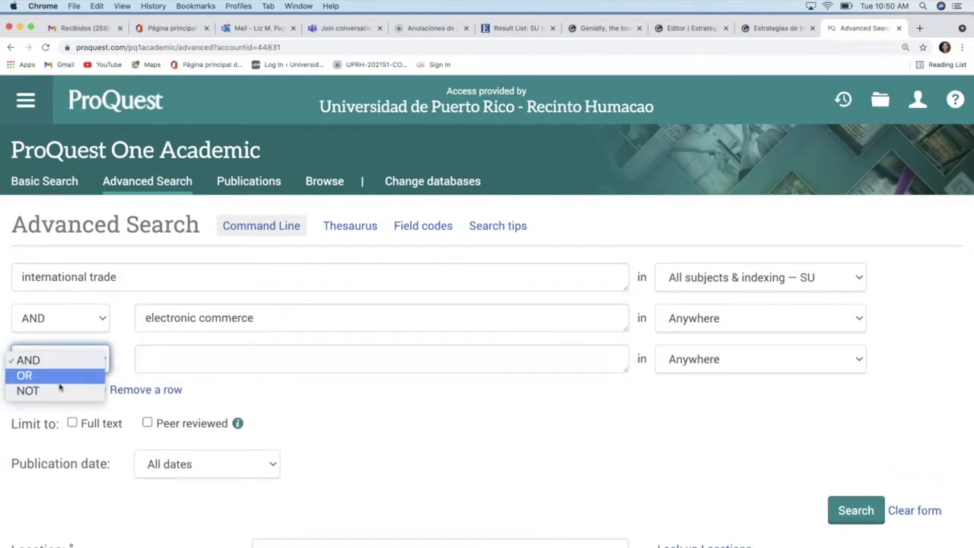
pyautogui.click(50, 375)
pyautogui.click(169, 365)
pyautogui.write('e-commoe')
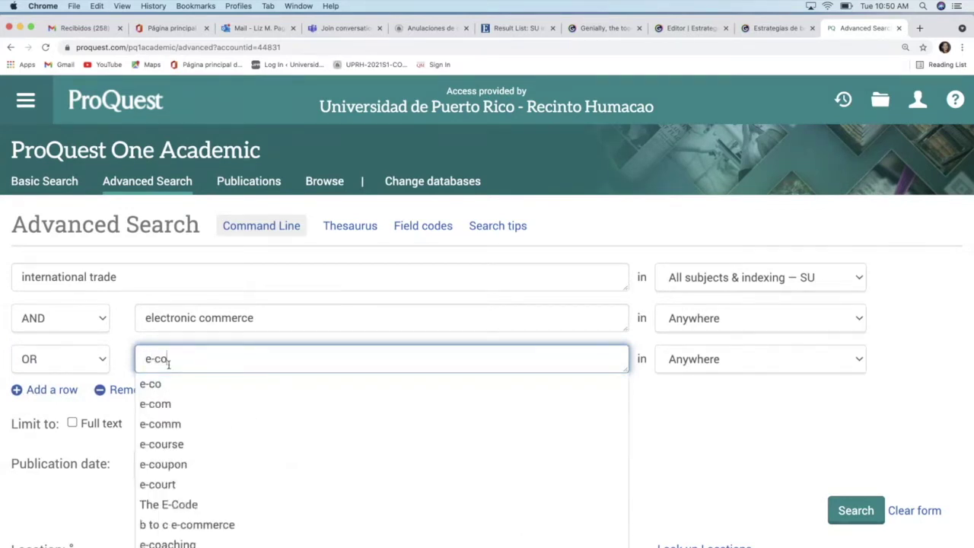
pyautogui.press('BackSpace')
pyautogui.press('BackSpace')
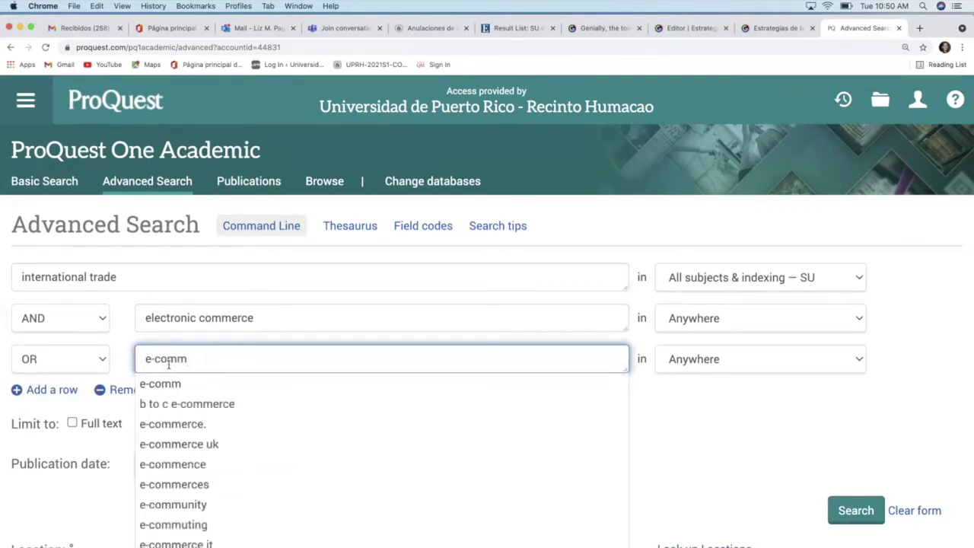
pyautogui.write('erce')
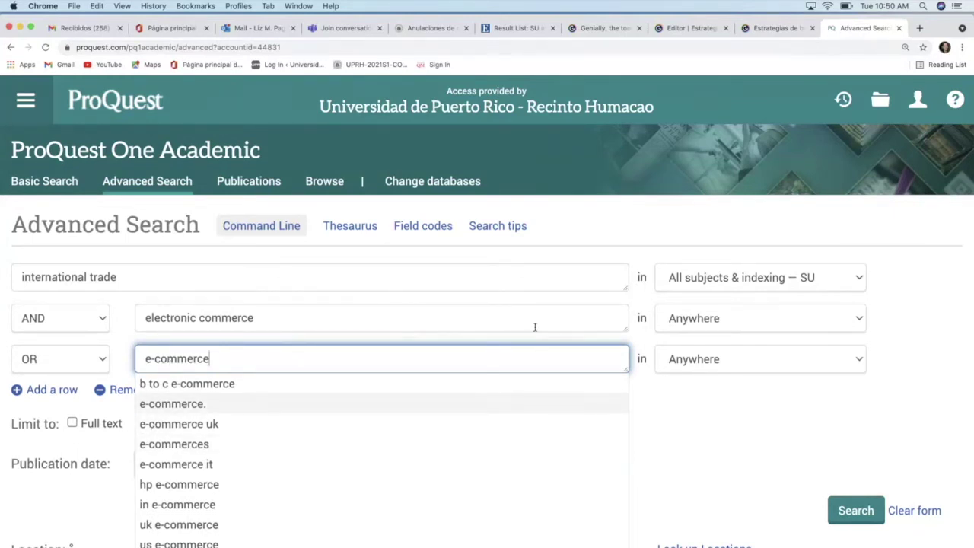
pyautogui.click(700, 429)
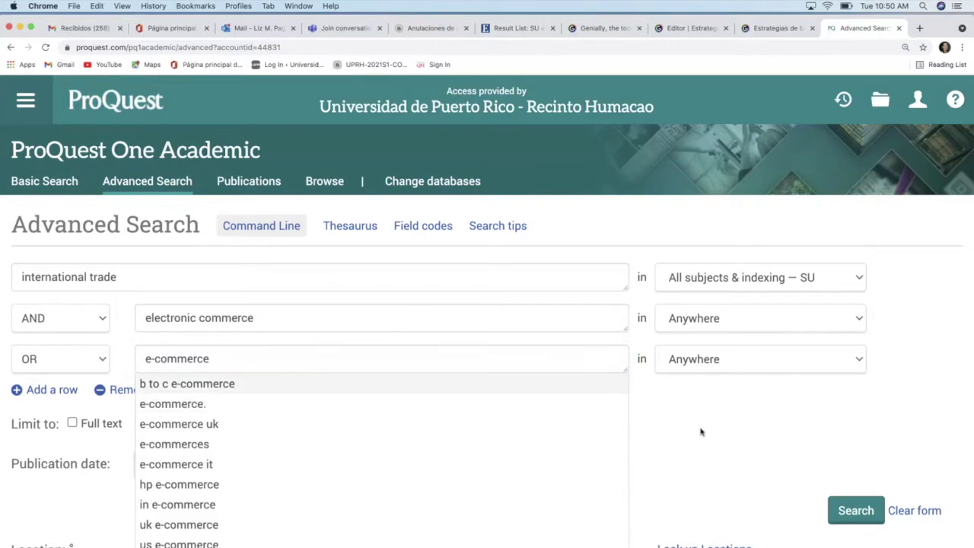
# Restrict both the "electronic commerce" and "e-commerce" terms to the Abstract — AB field.
pyautogui.click(859, 321)
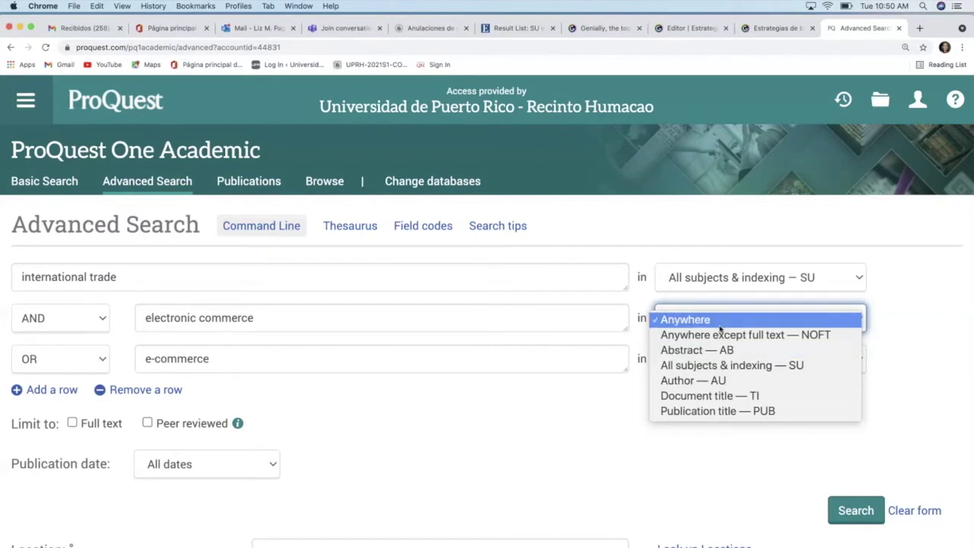
pyautogui.click(682, 350)
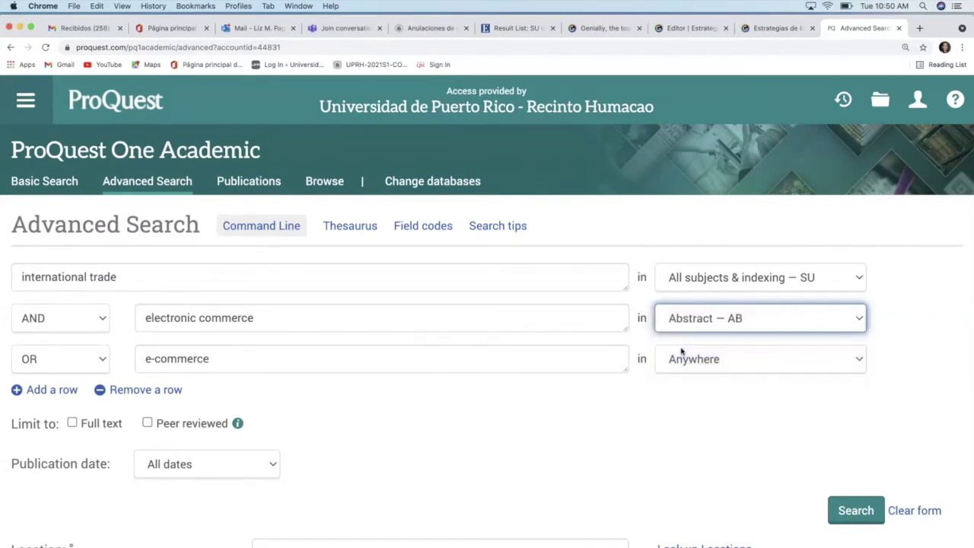
pyautogui.click(858, 360)
pyautogui.click(698, 391)
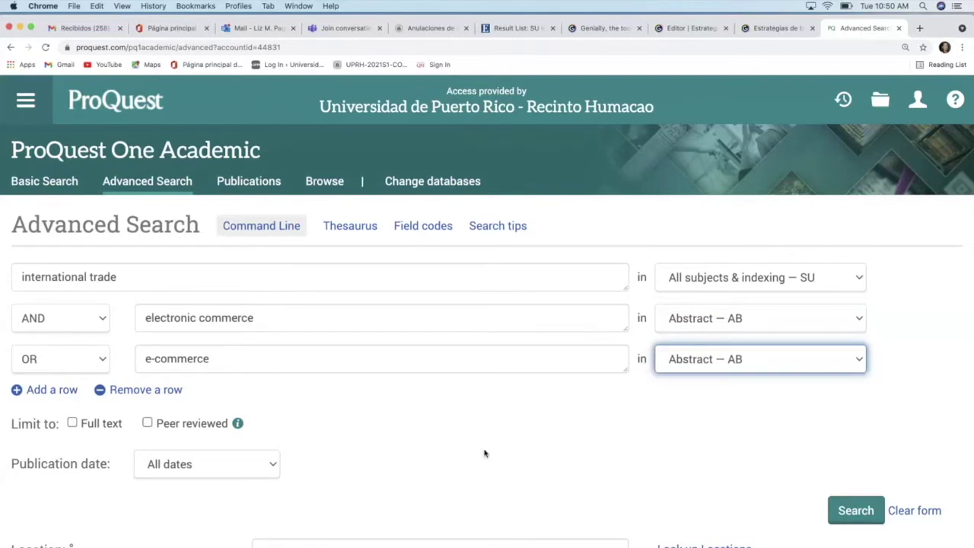
# Limit the advanced search to full text and peer reviewed documents.
pyautogui.scroll(-1, 481, 454)
pyautogui.scroll(-5, 481, 455)
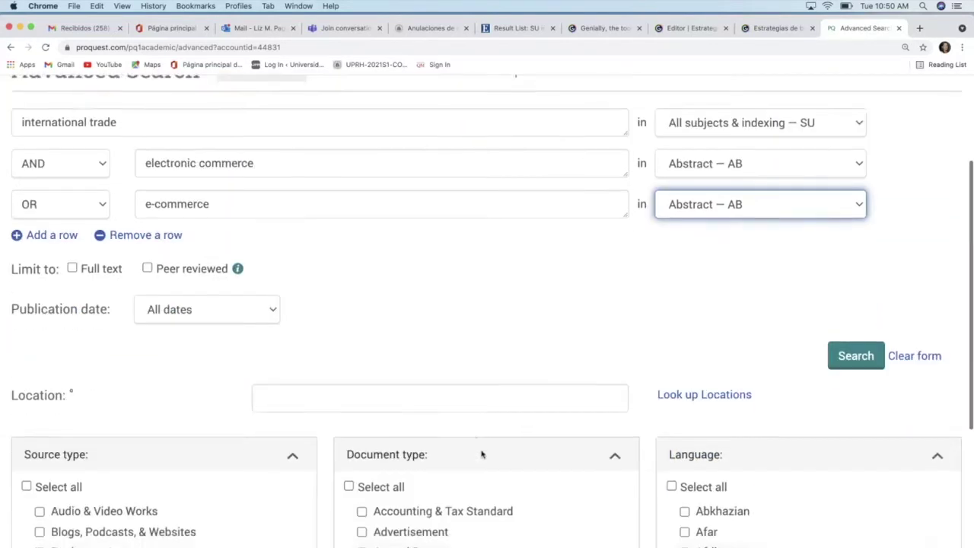
pyautogui.click(71, 239)
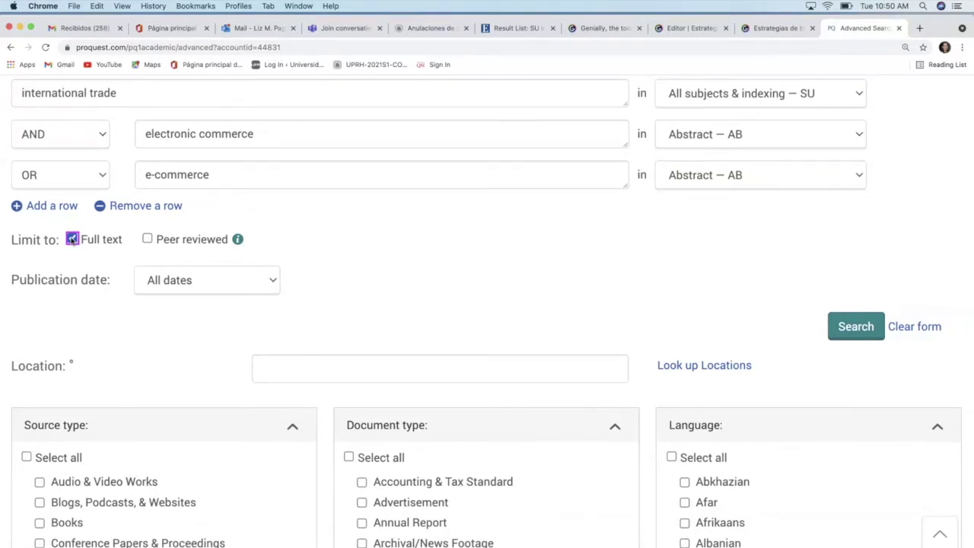
pyautogui.click(147, 240)
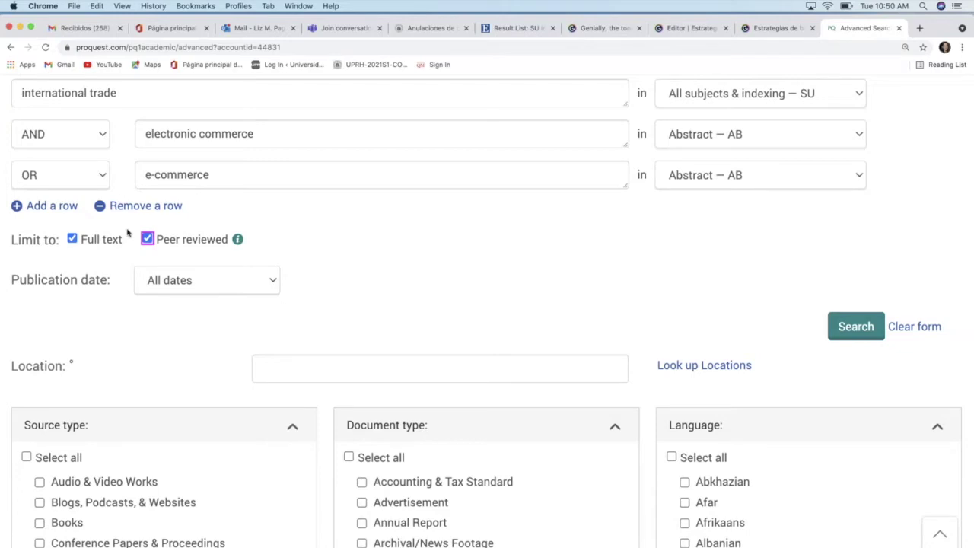
pyautogui.moveTo(128, 232); pyautogui.dragTo(229, 246)
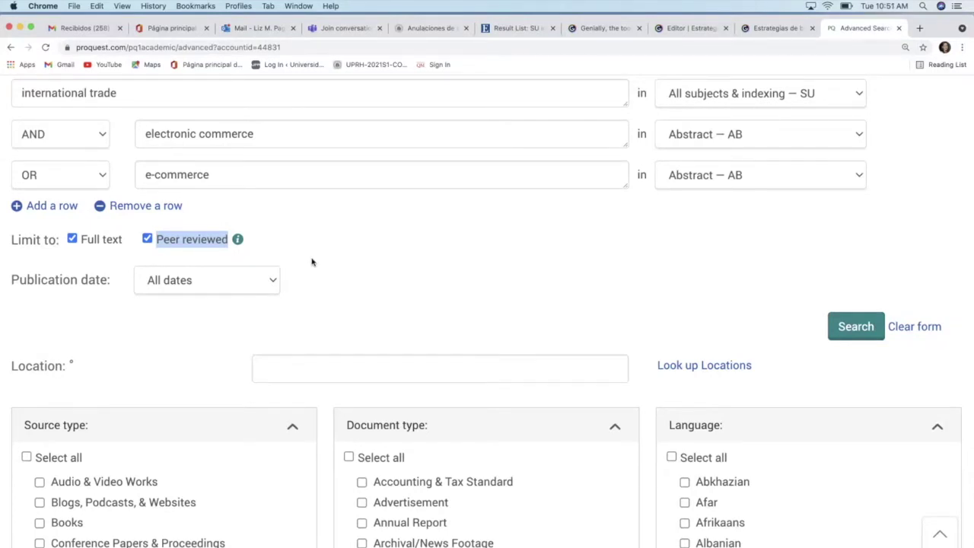
pyautogui.click(145, 257)
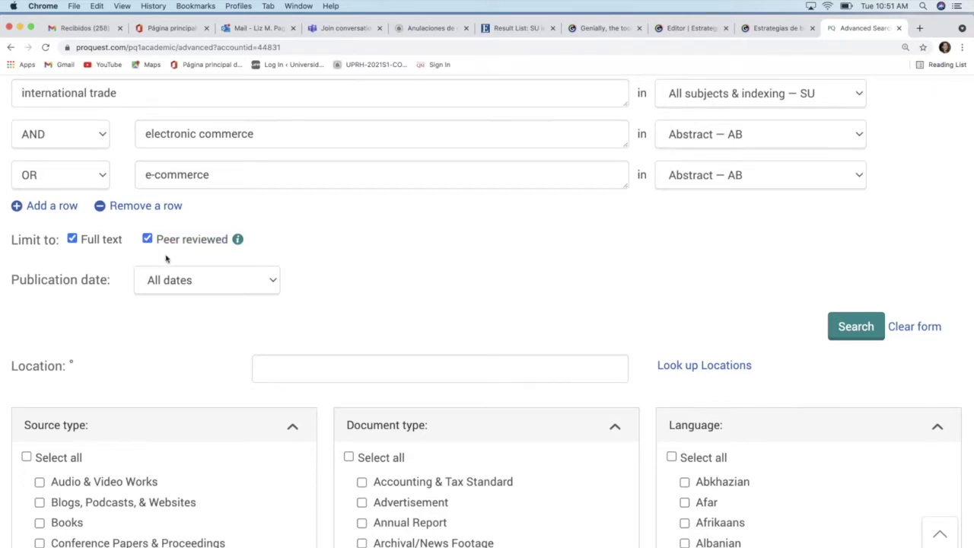
# Review the publication date options, keep All dates, and run the advanced search.
pyautogui.click(274, 285)
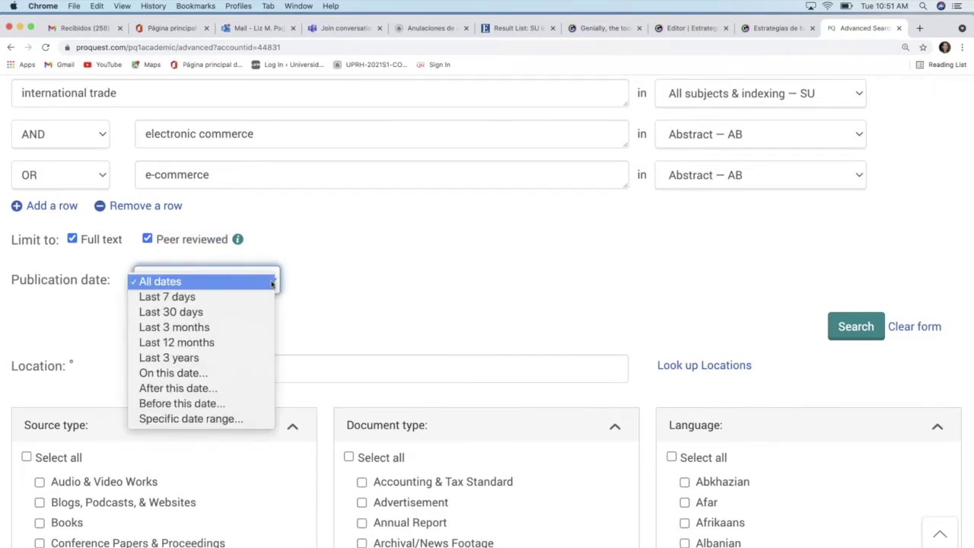
pyautogui.click(385, 268)
pyautogui.scroll(5, 385, 268)
pyautogui.scroll(-9, 385, 268)
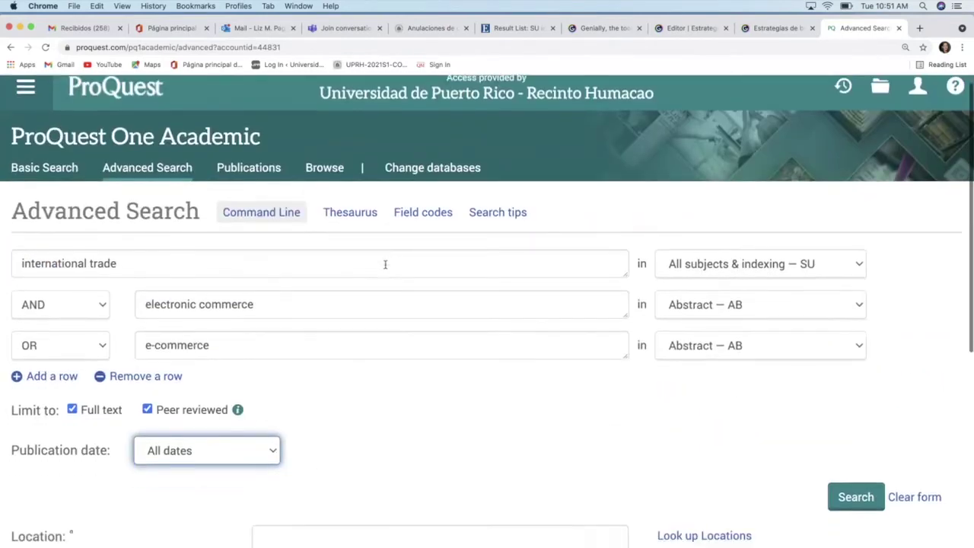
pyautogui.click(848, 182)
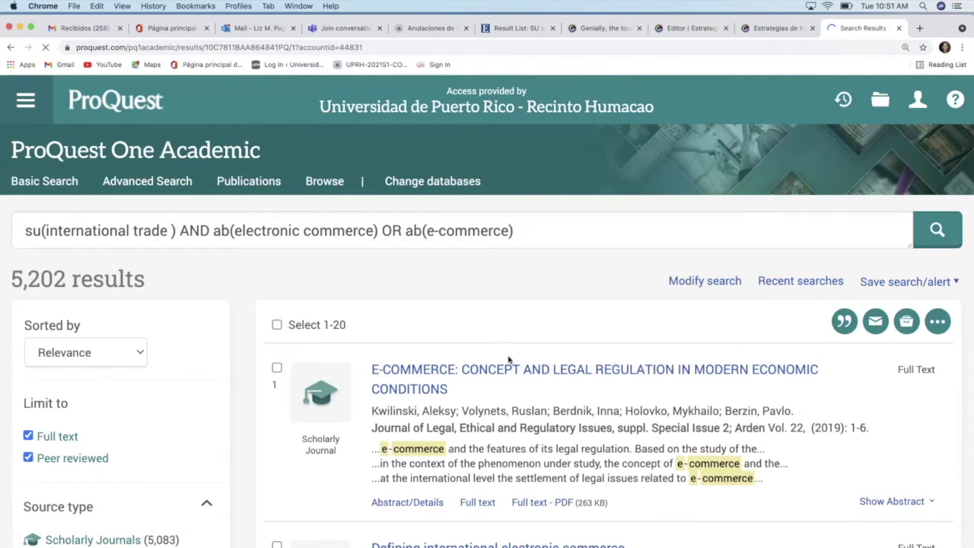
# Review the result count and source types, and filter the results to the 2010-2029 publication decades.
pyautogui.scroll(-2, 509, 360)
pyautogui.moveTo(13, 203); pyautogui.dragTo(112, 212)
pyautogui.click(157, 220)
pyautogui.tripleClick(146, 212)
pyautogui.click(146, 212)
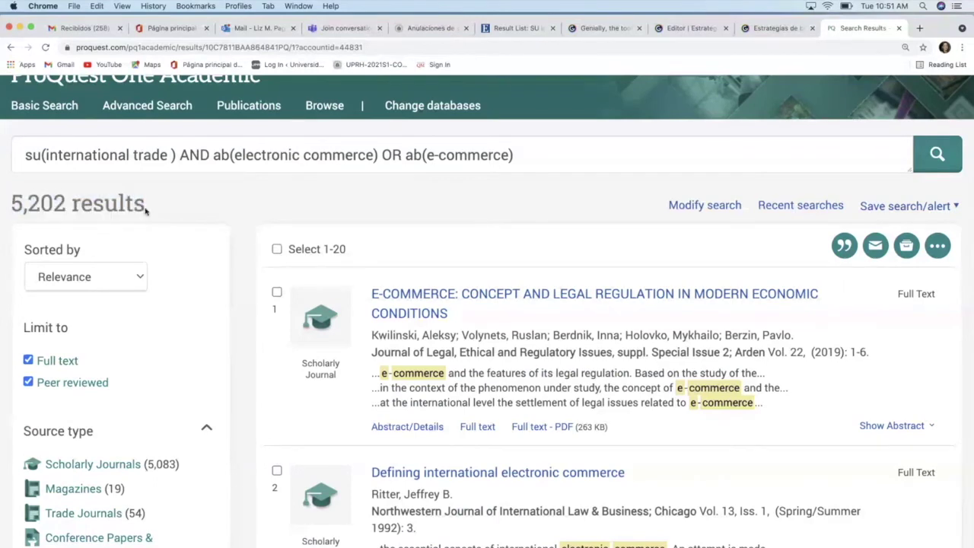
pyautogui.scroll(-3, 160, 307)
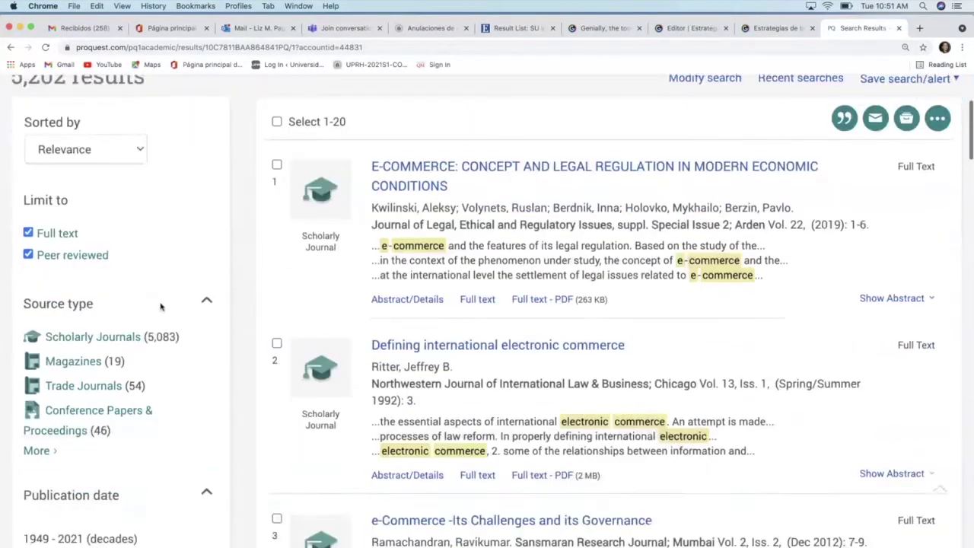
pyautogui.scroll(-1, 160, 307)
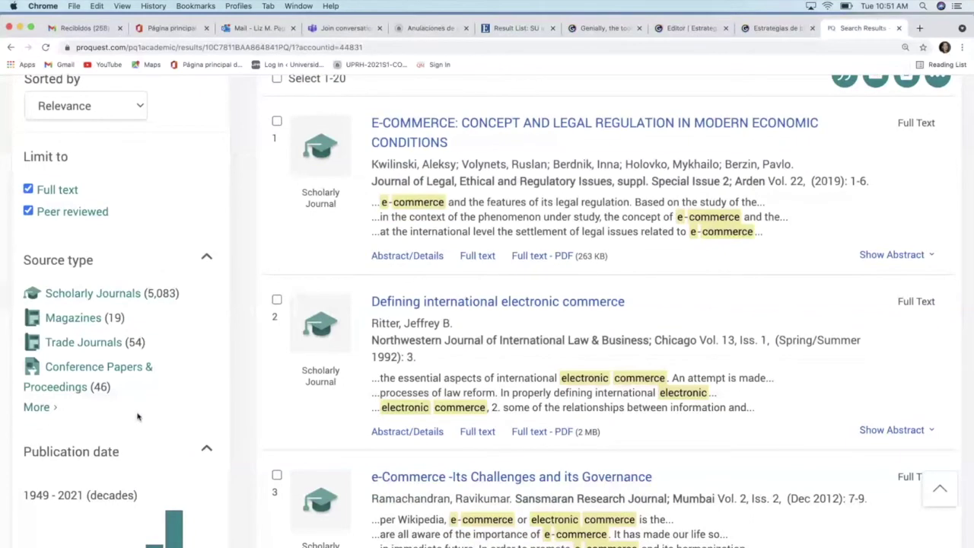
pyautogui.scroll(-5, 140, 417)
pyautogui.moveTo(28, 401); pyautogui.dragTo(169, 396)
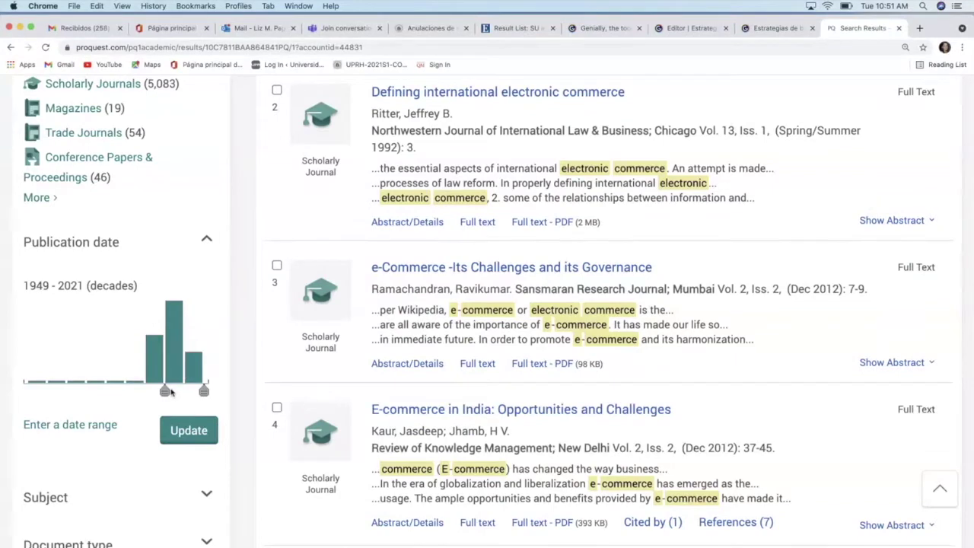
pyautogui.click(184, 431)
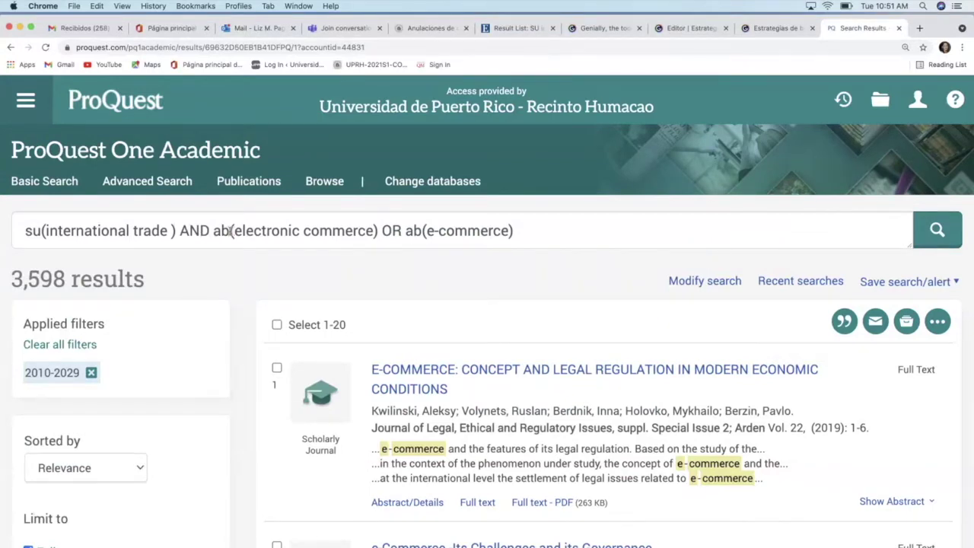
# Change the field code of "electronic commerce" and "e-commerce" from ab to su in the query and rerun the search.
pyautogui.click(230, 231)
pyautogui.press('BackSpace')
pyautogui.press('BackSpace')
pyautogui.write('su')
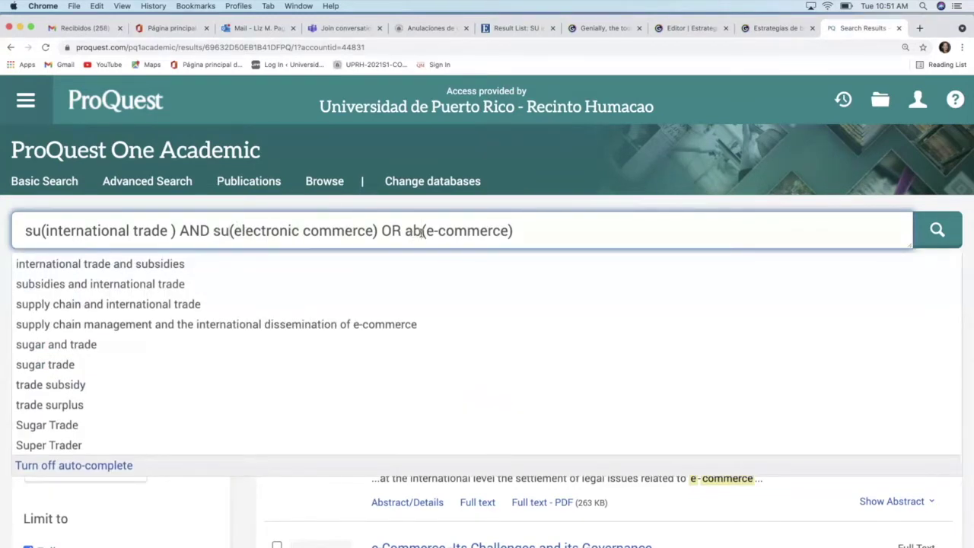
pyautogui.press('BackSpace')
pyautogui.press('BackSpace')
pyautogui.write('su')
pyautogui.press('Return')
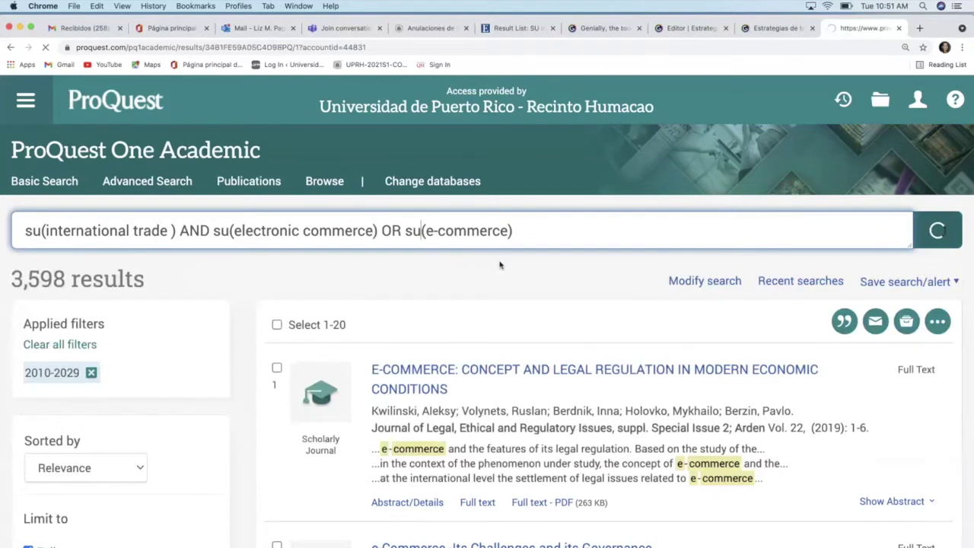
# Expand the language filter, narrow the results to Spanish, and look over the filtered list.
pyautogui.scroll(-1, 497, 303)
pyautogui.scroll(-5, 498, 302)
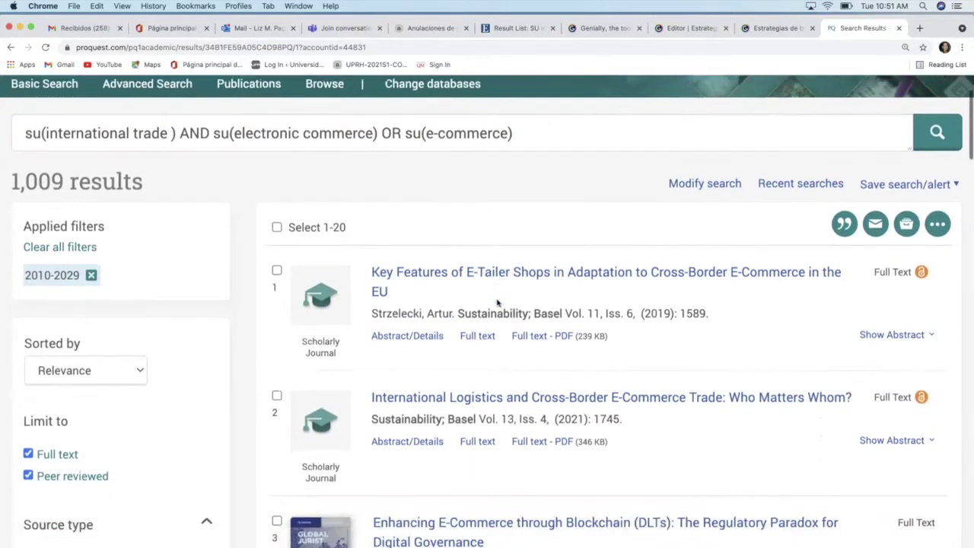
pyautogui.scroll(-6, 498, 303)
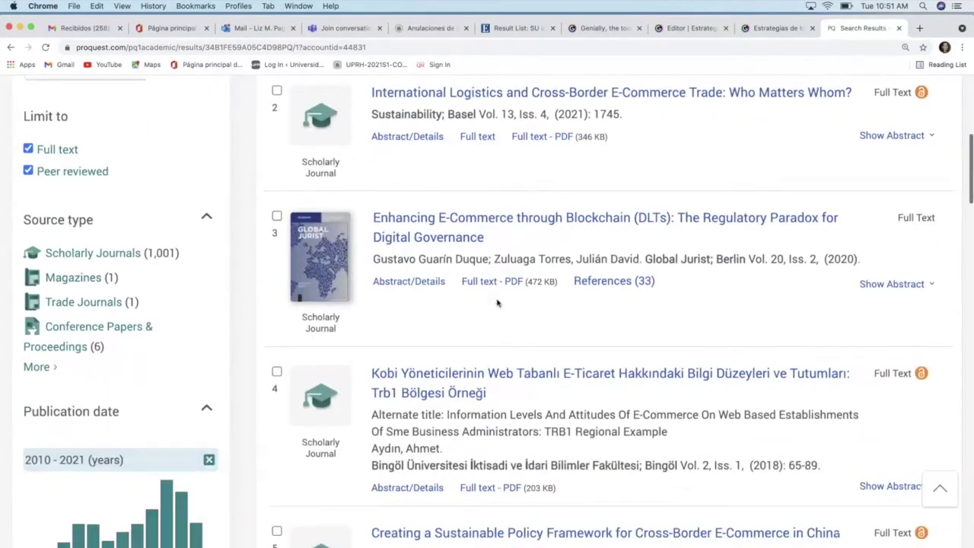
pyautogui.scroll(-1, 497, 303)
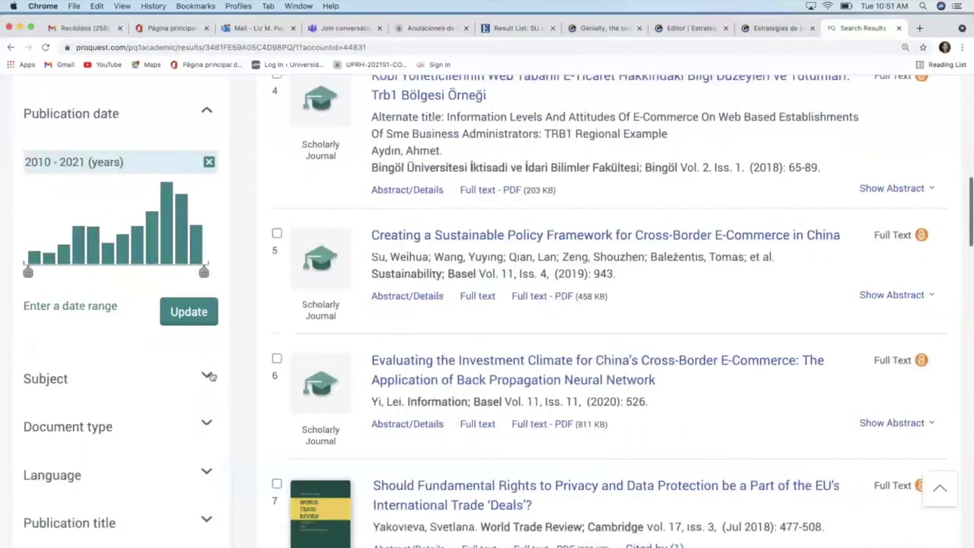
pyautogui.click(207, 473)
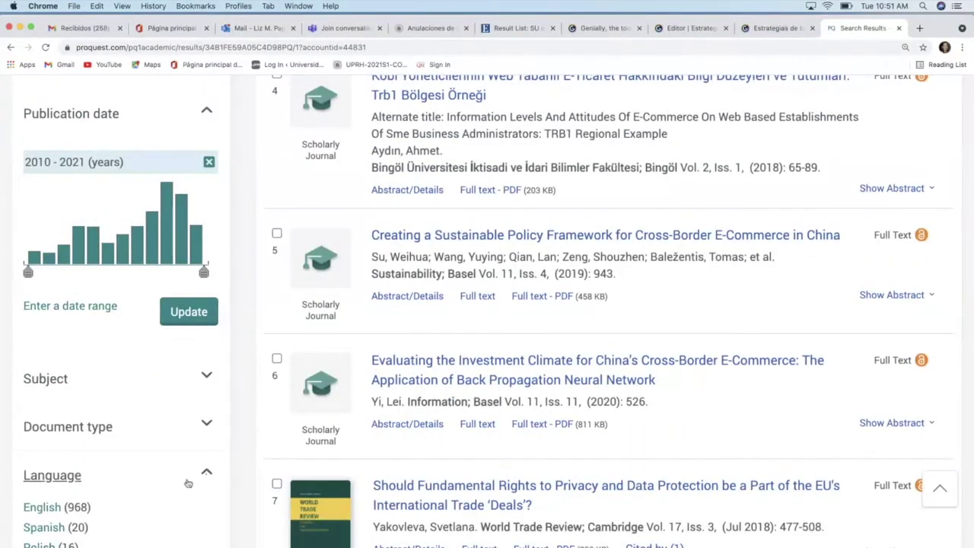
pyautogui.scroll(-1, 167, 496)
pyautogui.scroll(-1, 168, 495)
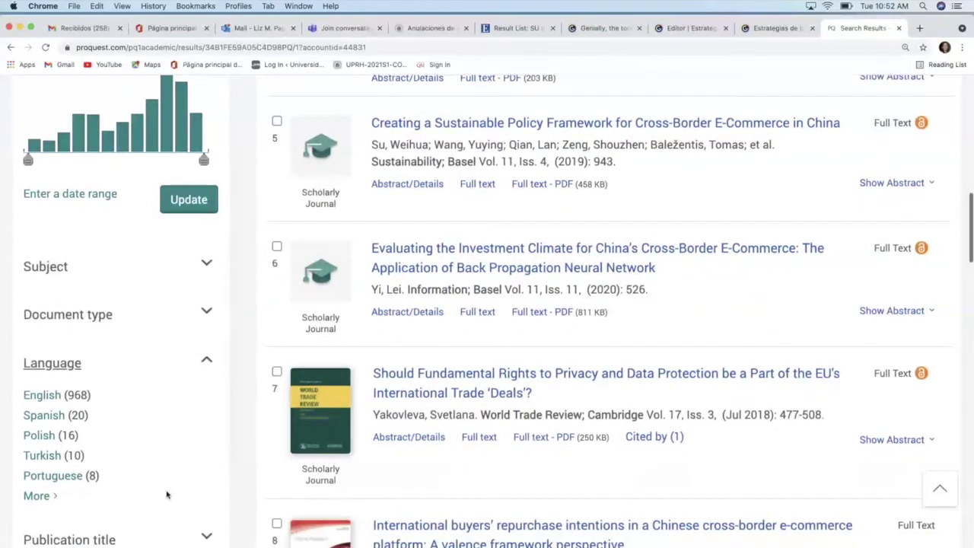
pyautogui.click(54, 418)
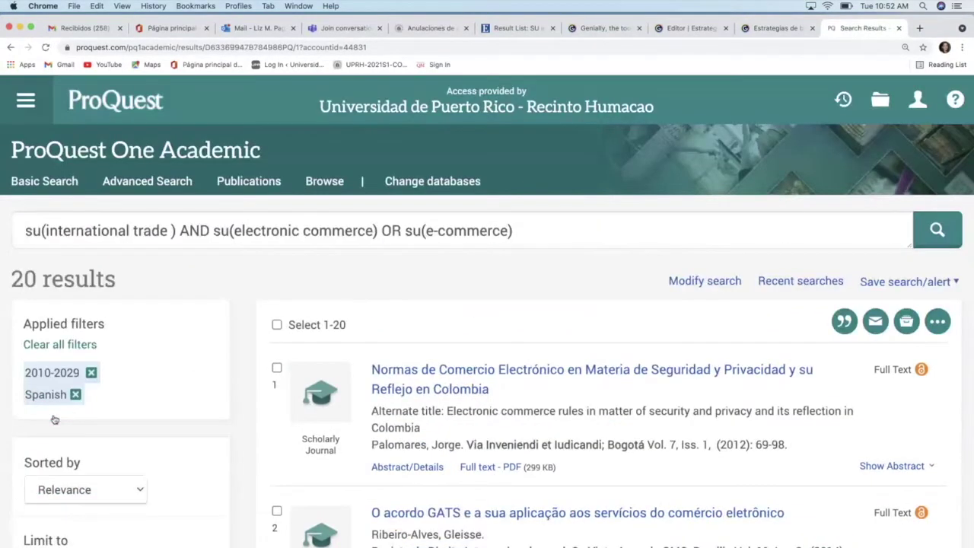
pyautogui.scroll(-2, 493, 299)
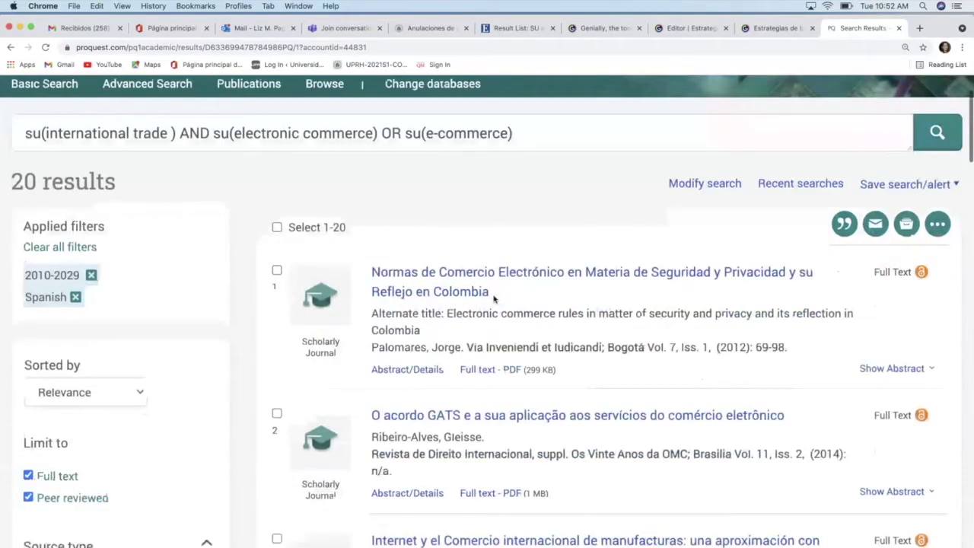
# Look over the filtered results and select the third, fourth and fifth articles in the list.
pyautogui.scroll(-2, 493, 300)
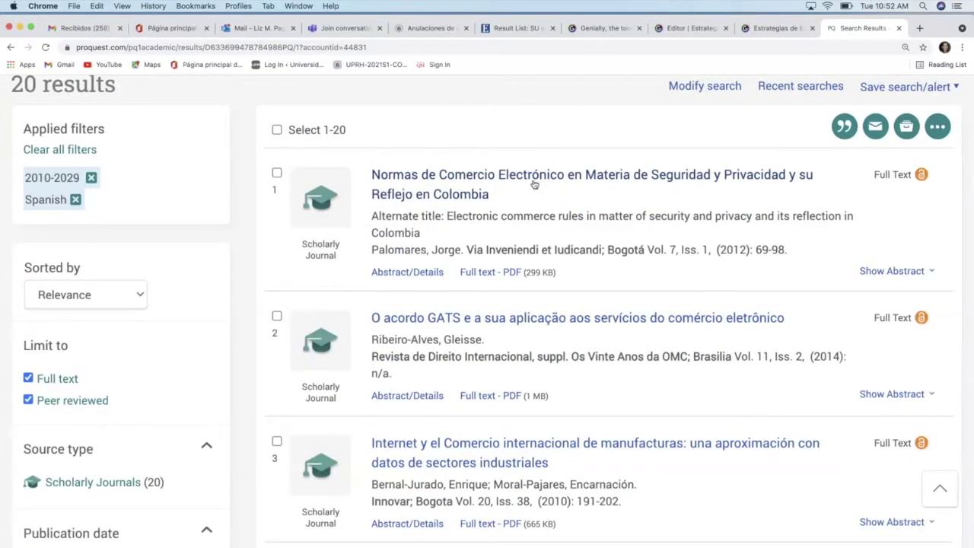
pyautogui.scroll(-6, 496, 342)
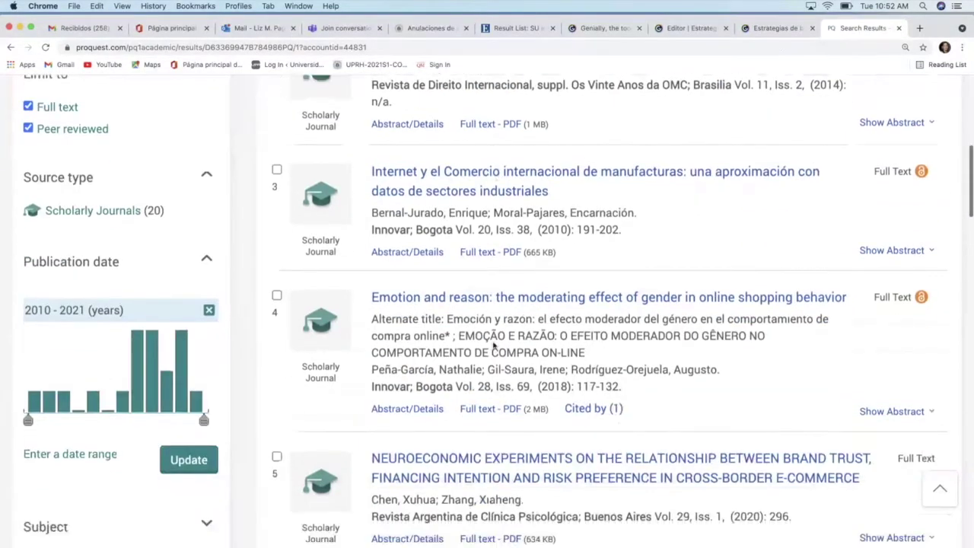
pyautogui.scroll(-1, 494, 346)
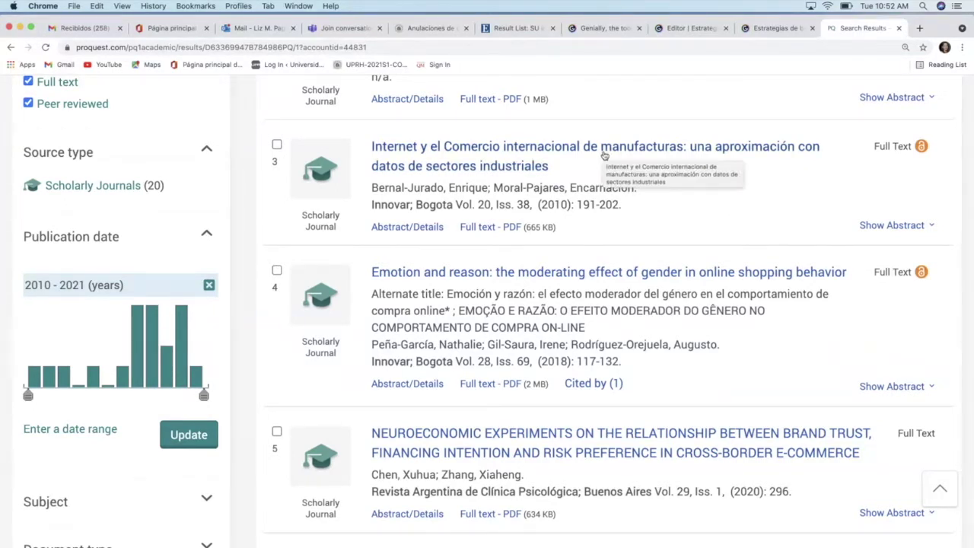
pyautogui.click(277, 145)
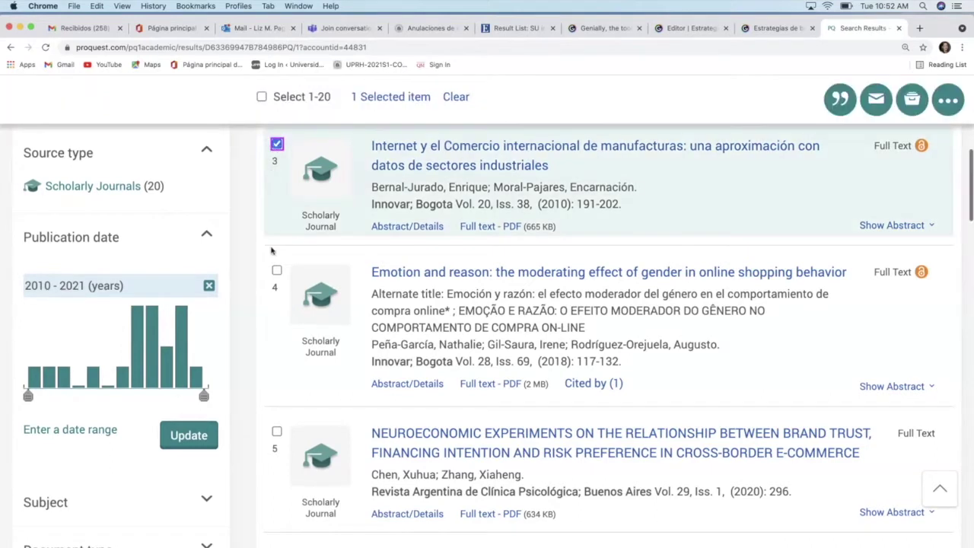
pyautogui.click(276, 271)
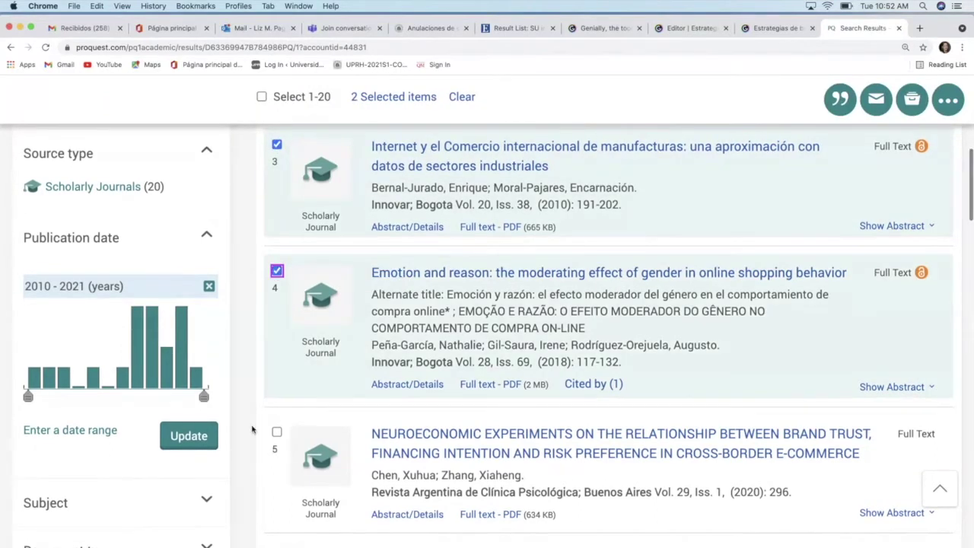
pyautogui.click(276, 433)
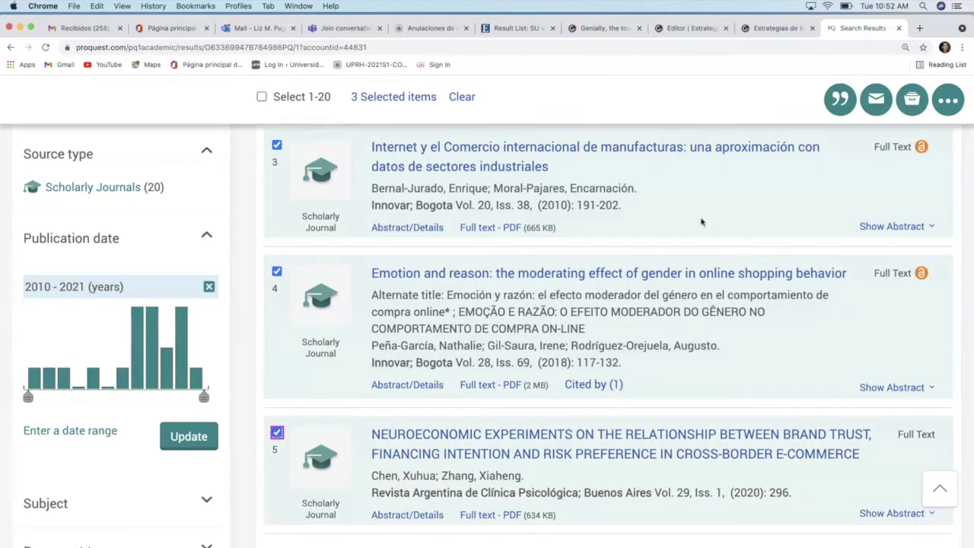
# Open "Internet y el Comercio internacional de manufacturas", check the language of its full-text PDF, and return to the results.
pyautogui.click(614, 153)
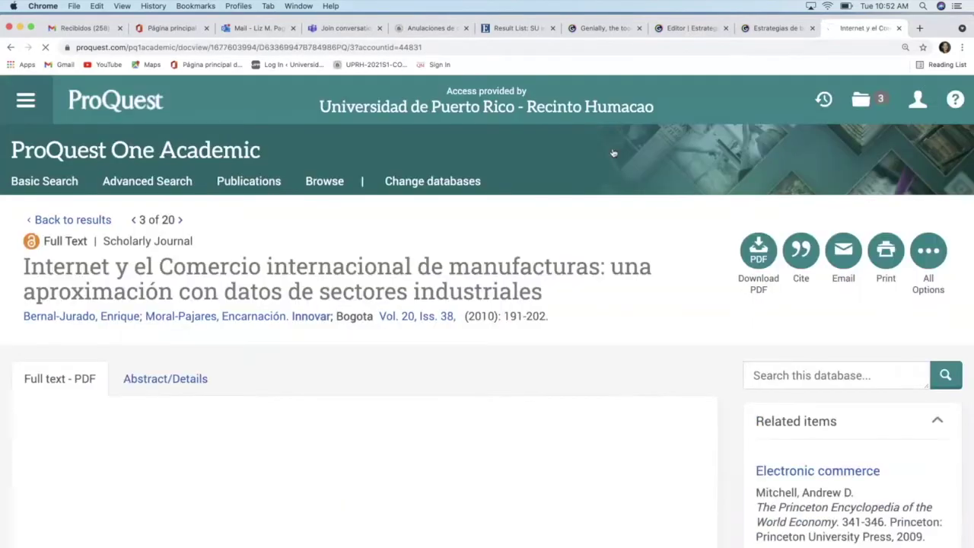
pyautogui.scroll(-3, 591, 335)
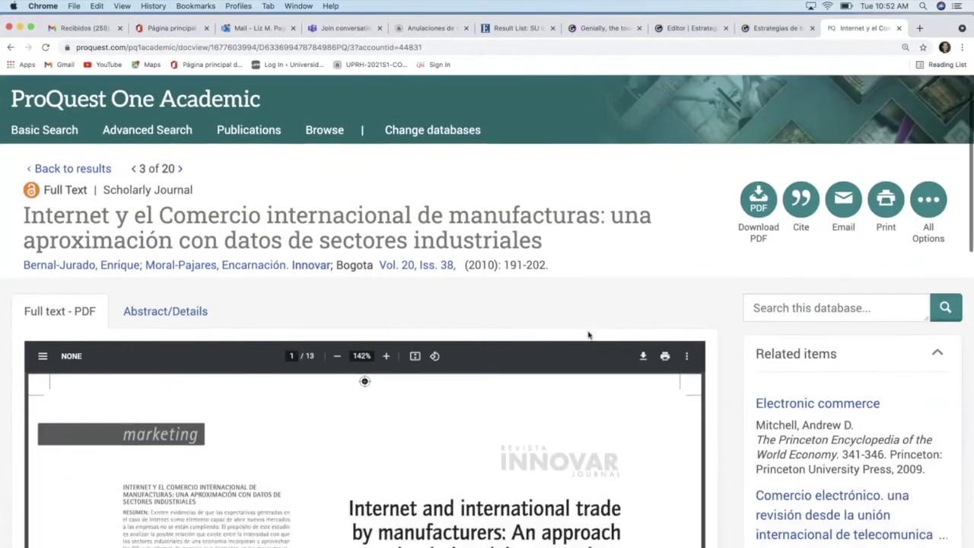
pyautogui.scroll(-3, 588, 335)
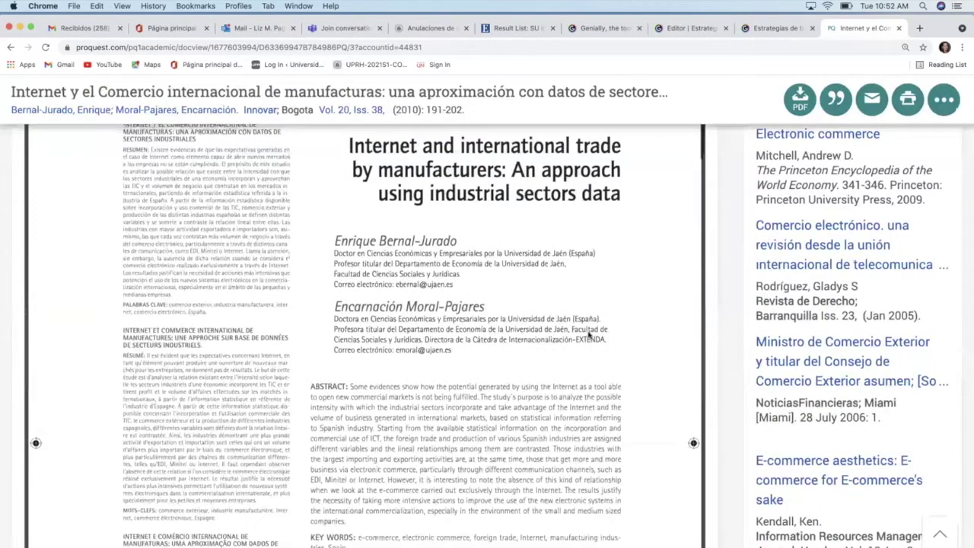
pyautogui.scroll(-3, 589, 334)
pyautogui.scroll(3, 588, 335)
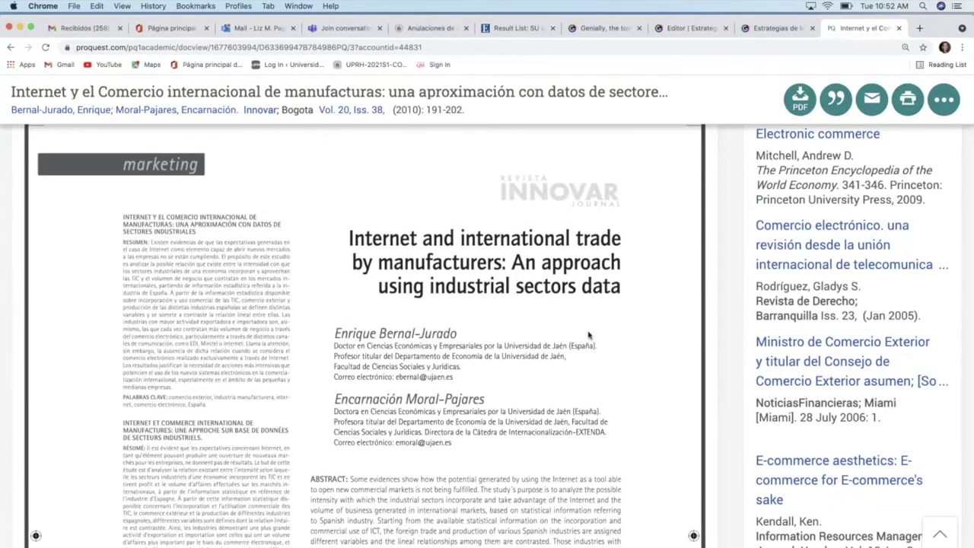
pyautogui.scroll(-10, 589, 335)
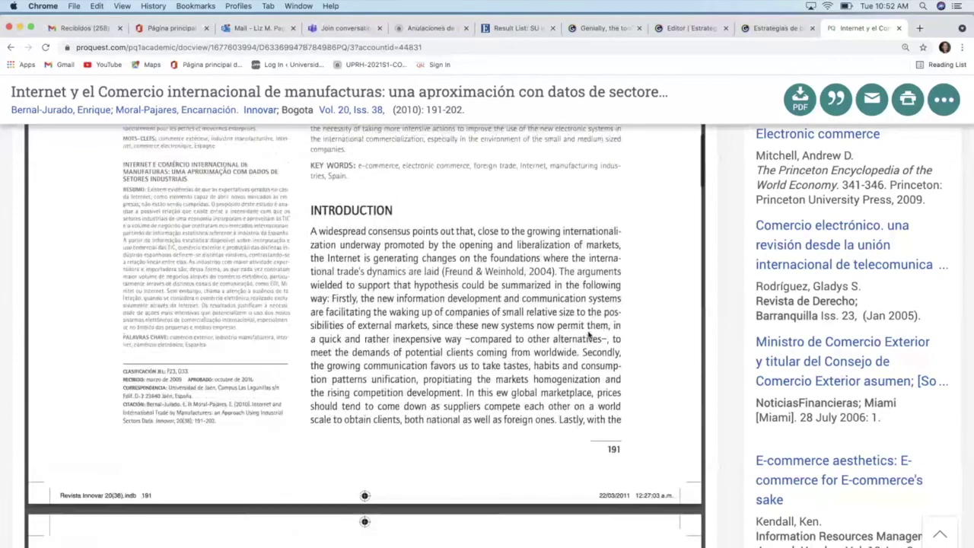
pyautogui.scroll(-1, 589, 335)
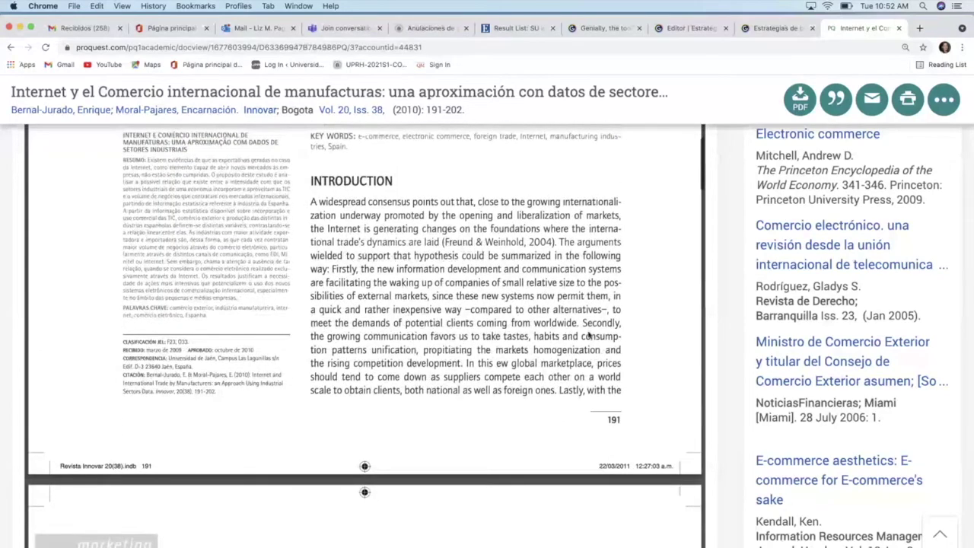
pyautogui.scroll(-5, 589, 335)
pyautogui.scroll(15, 589, 335)
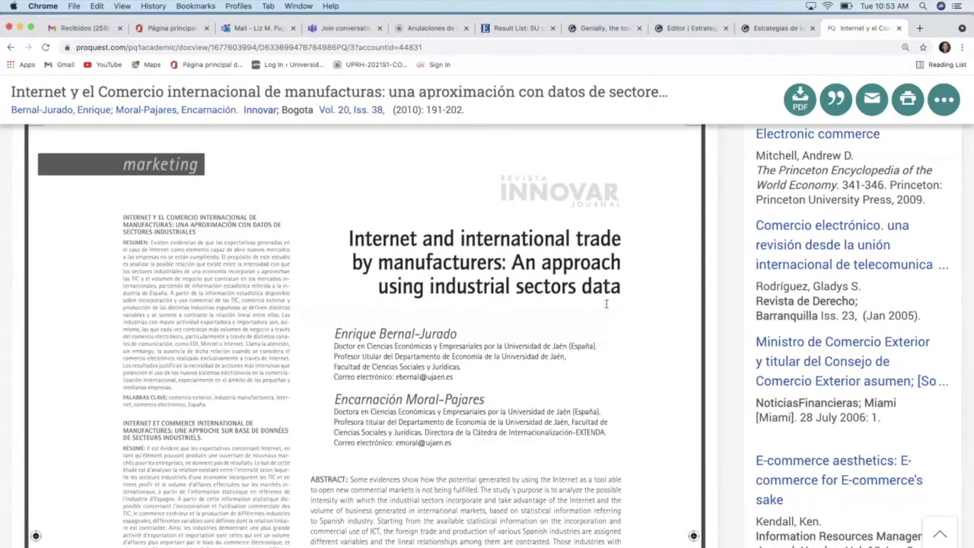
pyautogui.click(11, 48)
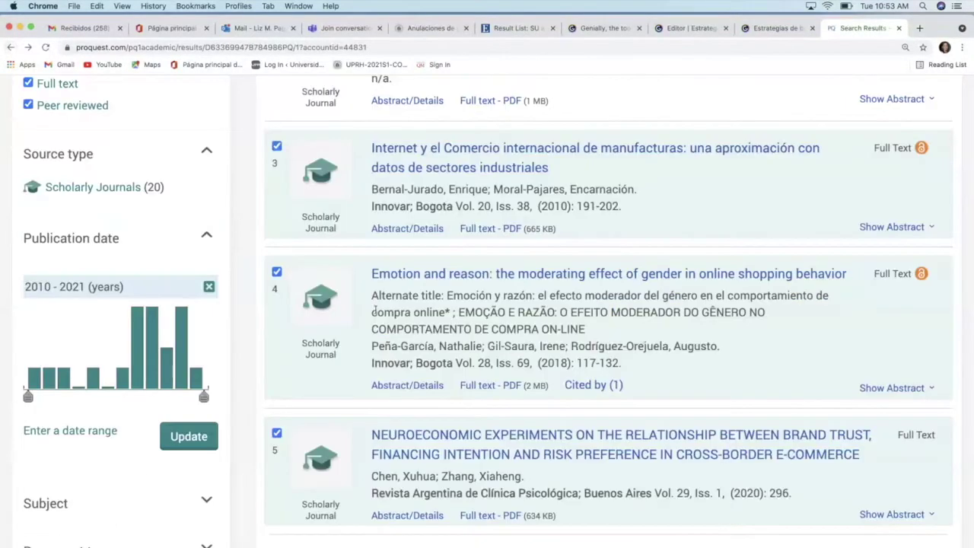
# Deselect "Internet y el Comercio internacional de manufacturas" and open the article "Emotion and reason: the moderating effect of gender in online shopping behavior".
pyautogui.click(277, 146)
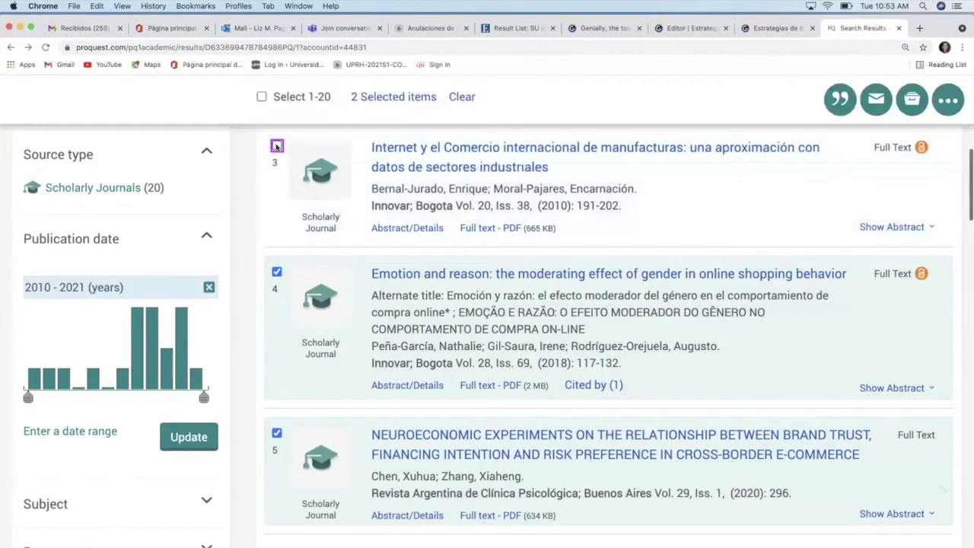
pyautogui.scroll(-2, 504, 324)
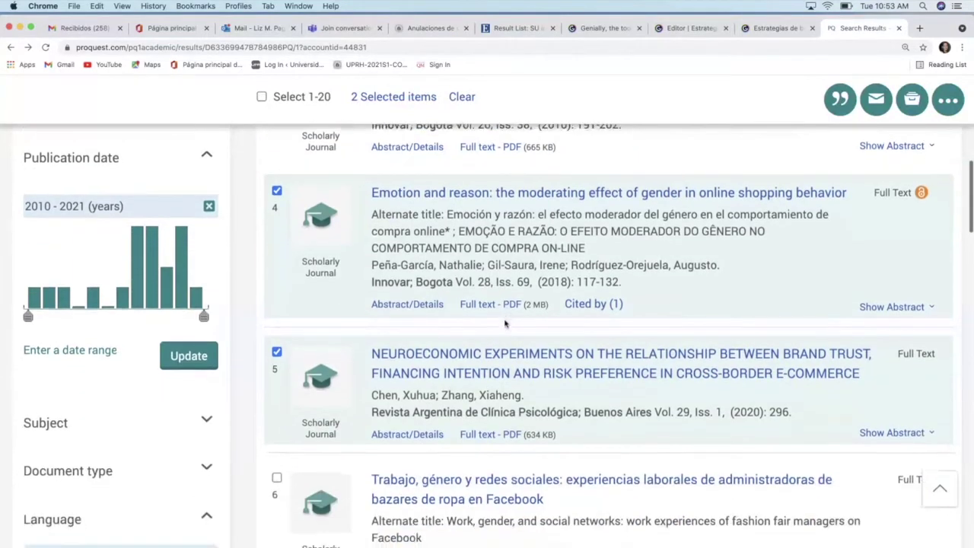
pyautogui.scroll(1, 505, 323)
pyautogui.click(511, 218)
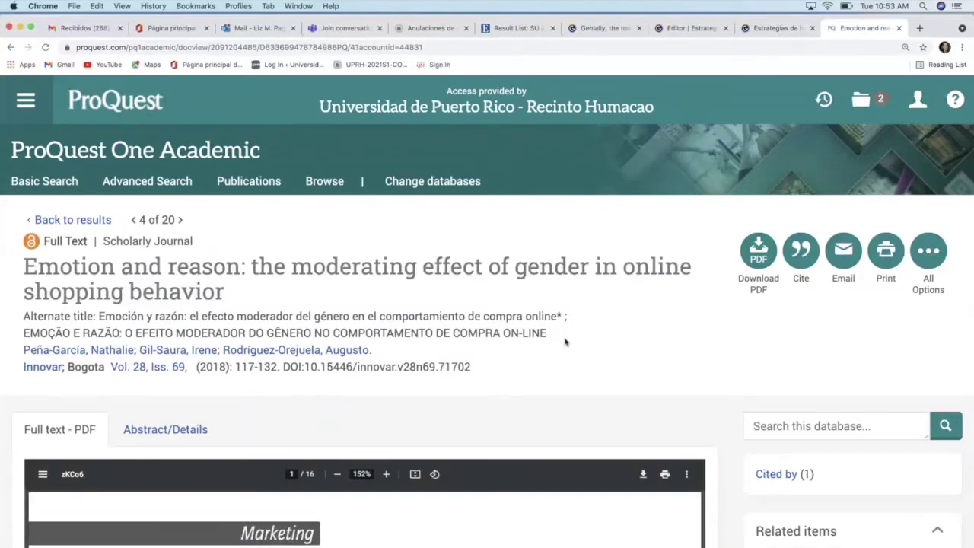
pyautogui.scroll(-2, 705, 372)
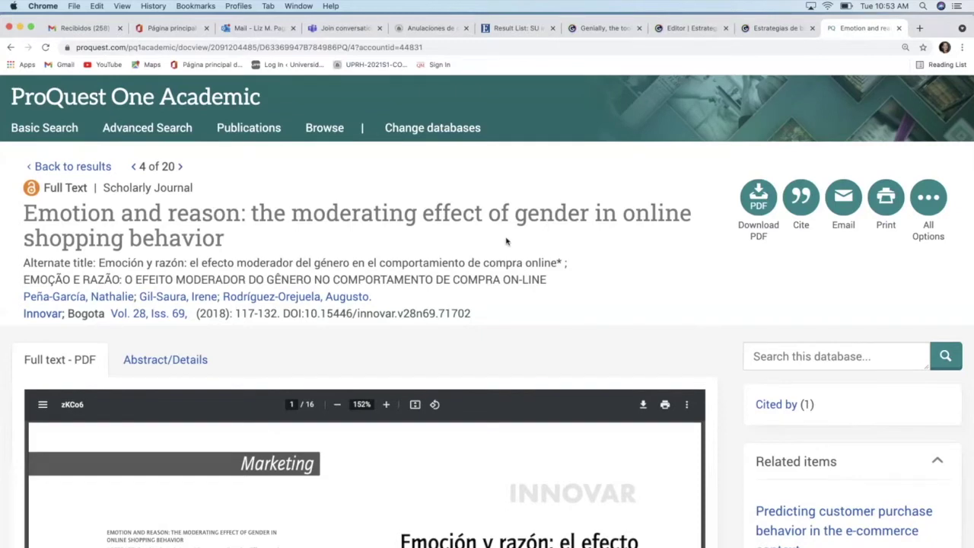
# Generate the article's citation in the APA 7th (basic) - No Case Changes style, highlight the citation text, and close the citation window.
pyautogui.click(801, 199)
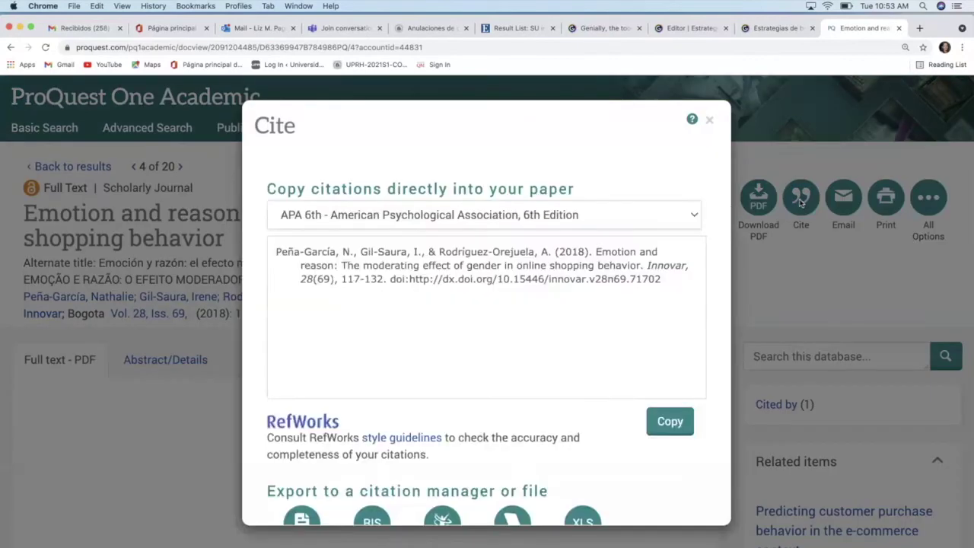
pyautogui.click(606, 216)
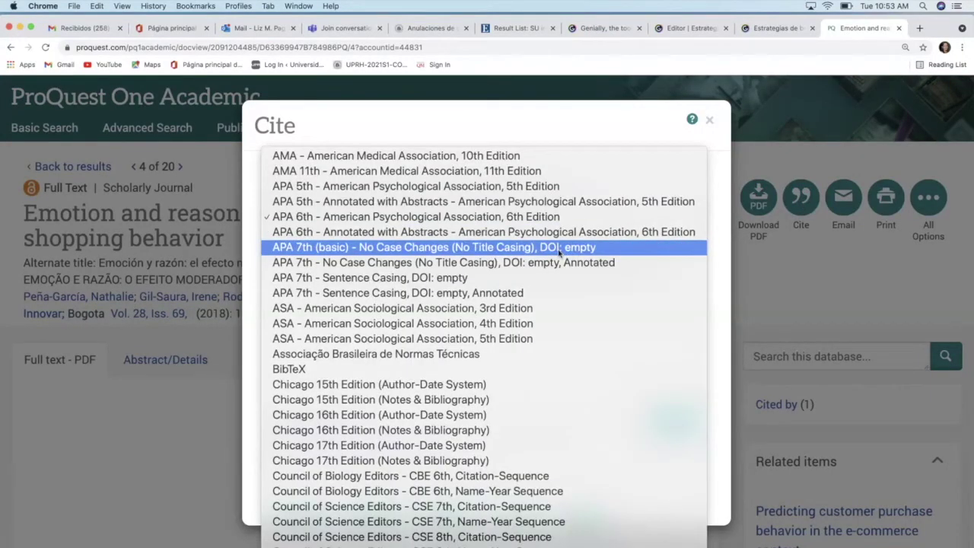
pyautogui.click(558, 250)
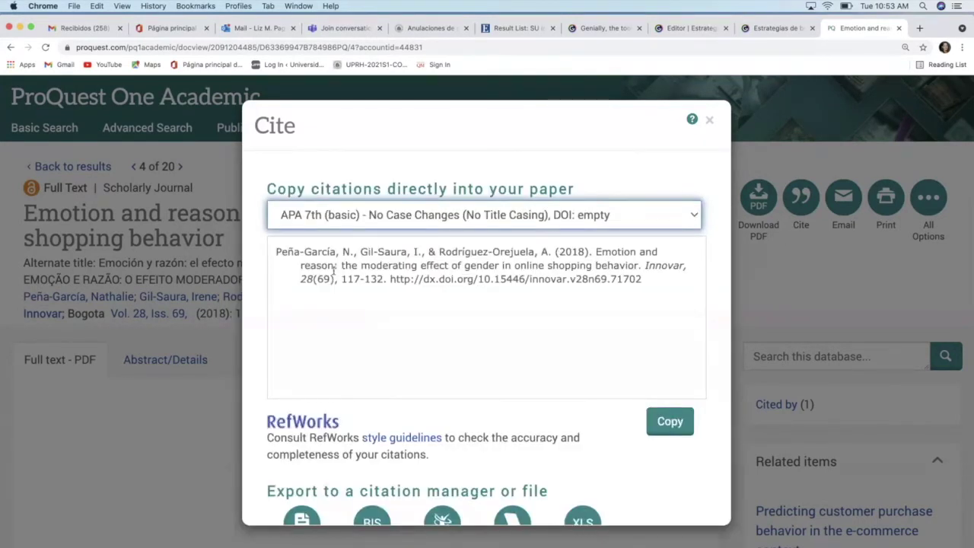
pyautogui.moveTo(276, 252); pyautogui.dragTo(681, 284)
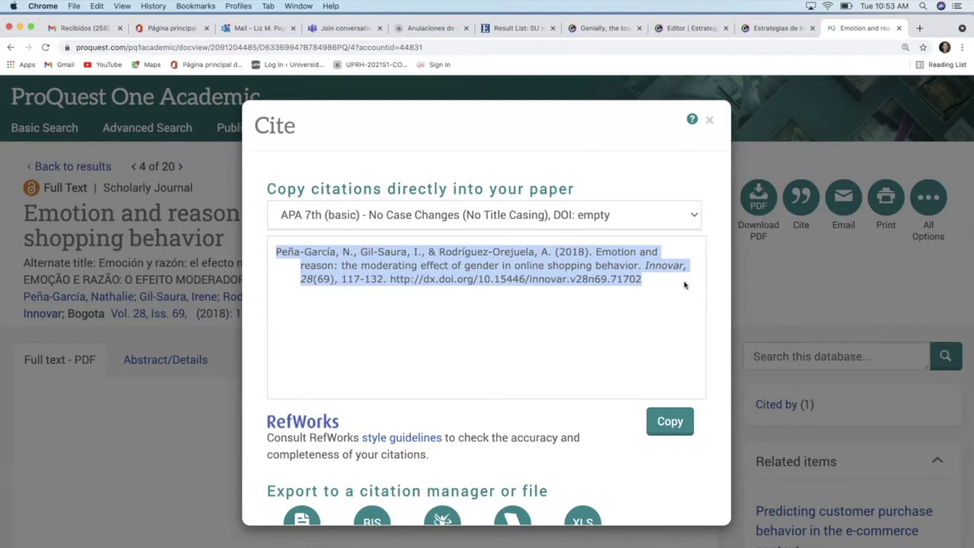
pyautogui.click(709, 123)
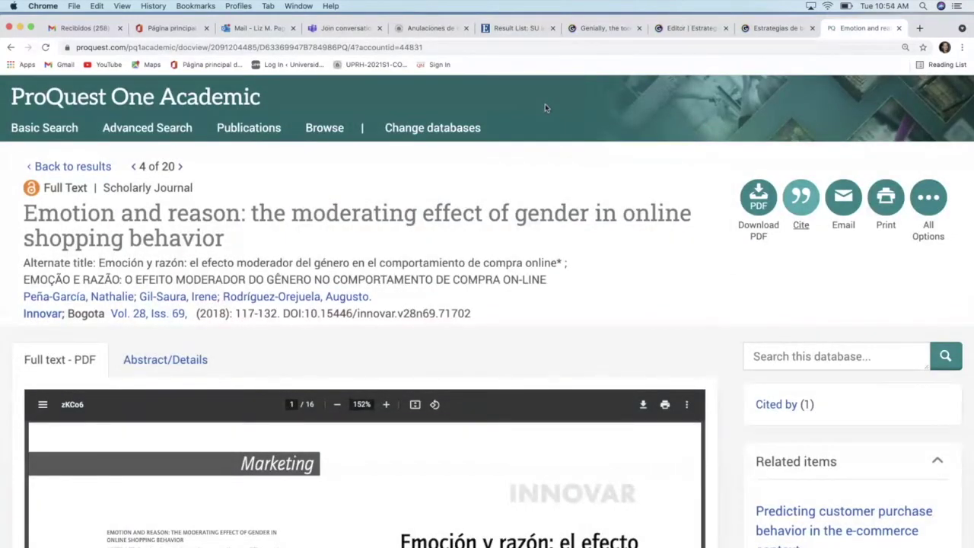
# Look over the title, authors and abstract on the first page of the "Emotion and reason" PDF.
pyautogui.scroll(-5, 633, 257)
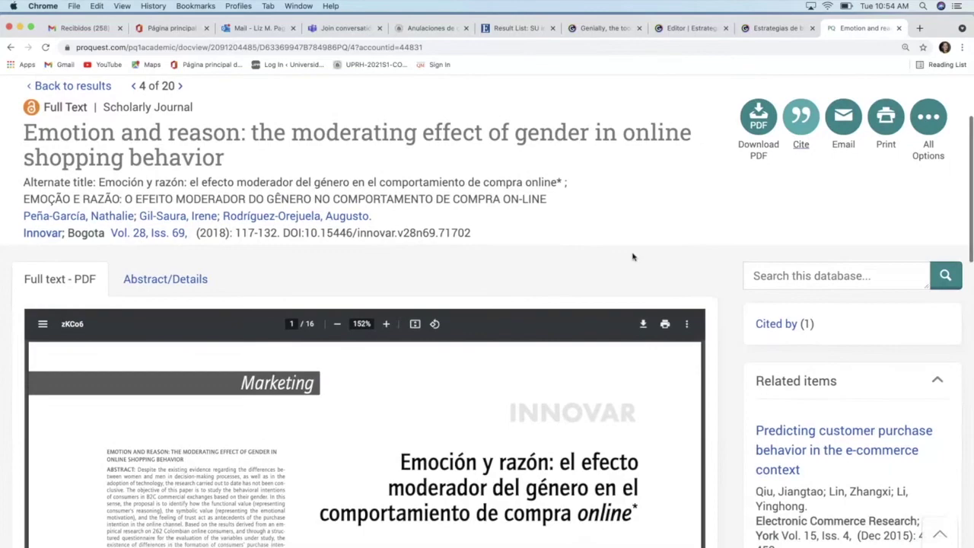
pyautogui.scroll(-5, 632, 258)
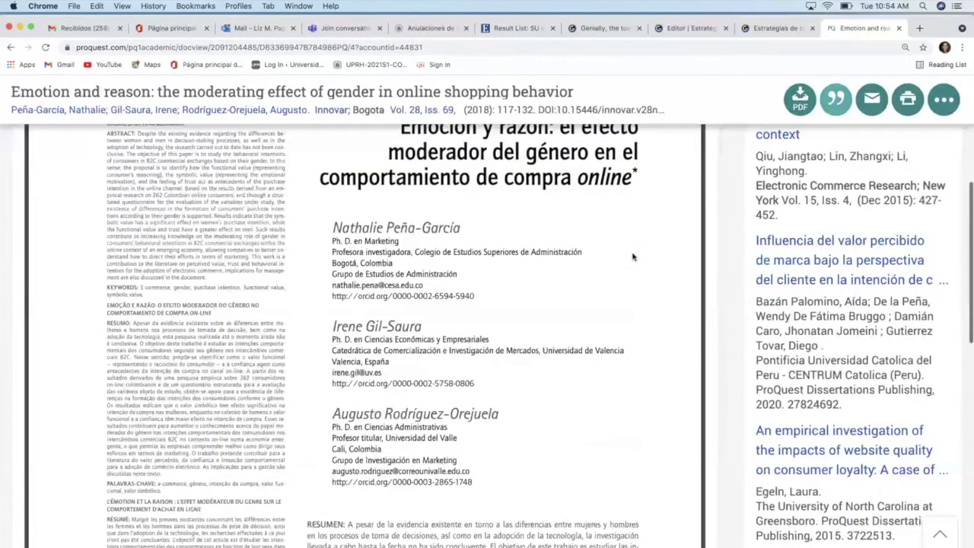
pyautogui.scroll(10, 632, 258)
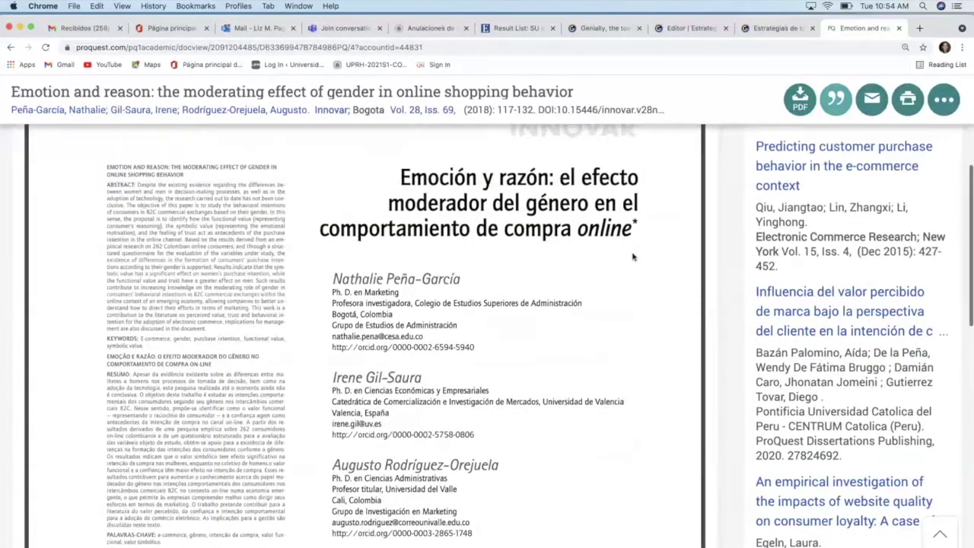
# Return to the results list and add "Trabajo, género y redes sociales" to the selected items.
pyautogui.click(11, 47)
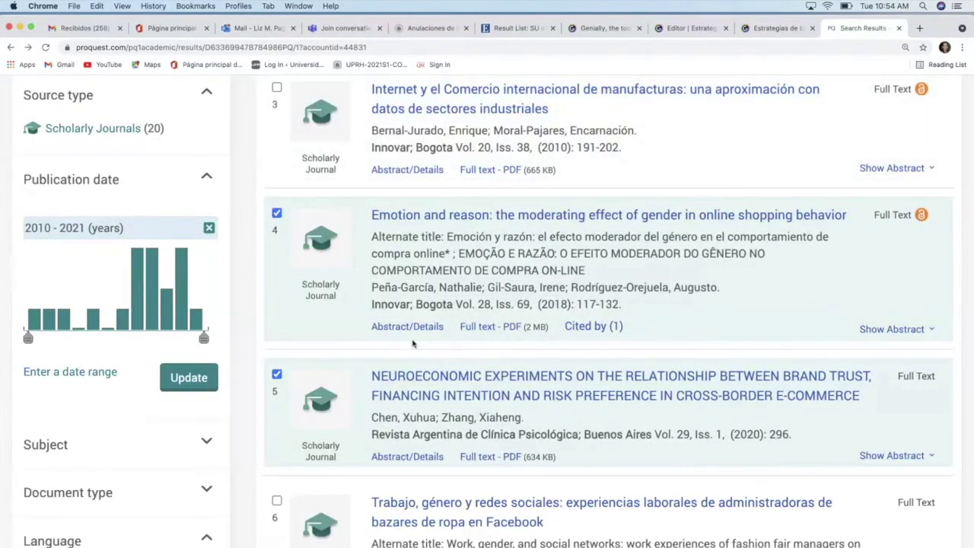
pyautogui.scroll(-5, 407, 341)
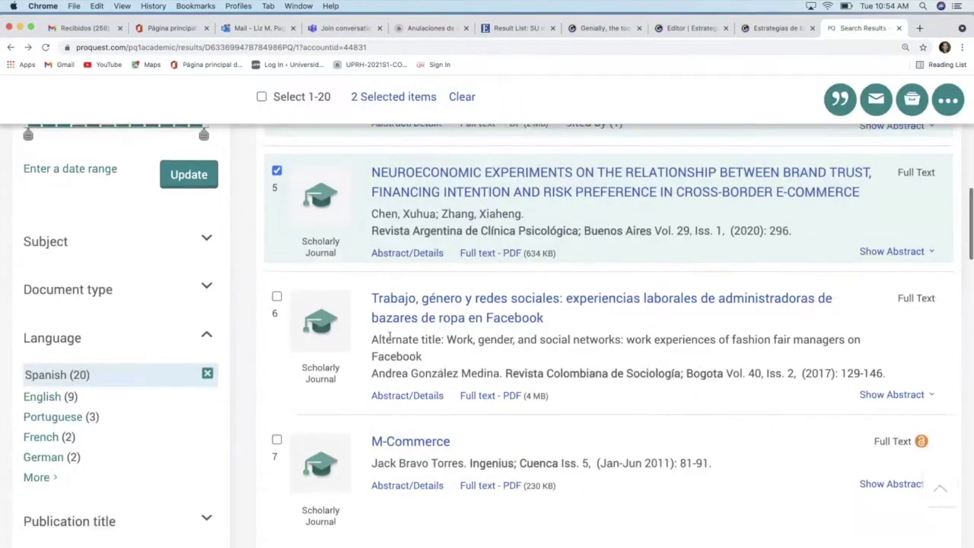
pyautogui.click(276, 296)
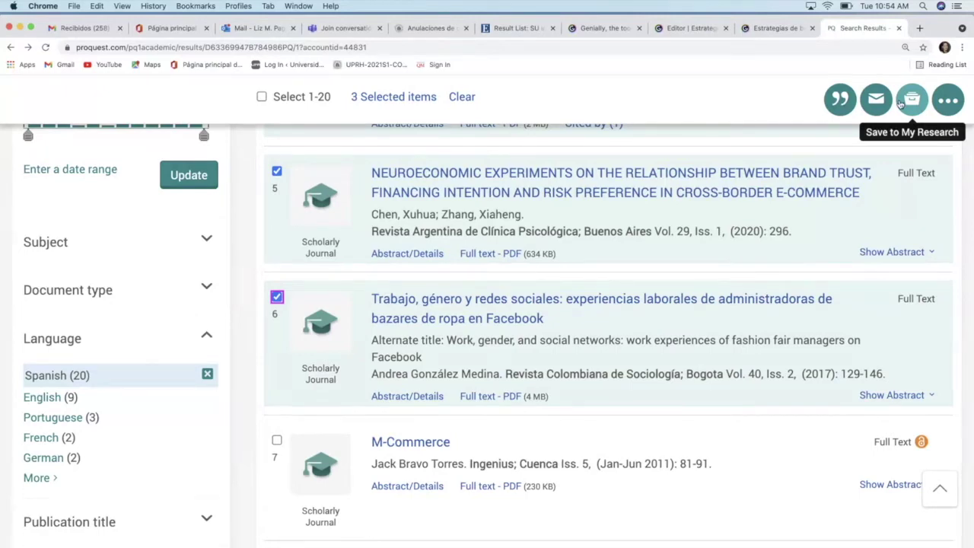
# Open the email form for the selected articles and include bibliographic citations at the end.
pyautogui.scroll(10, 810, 234)
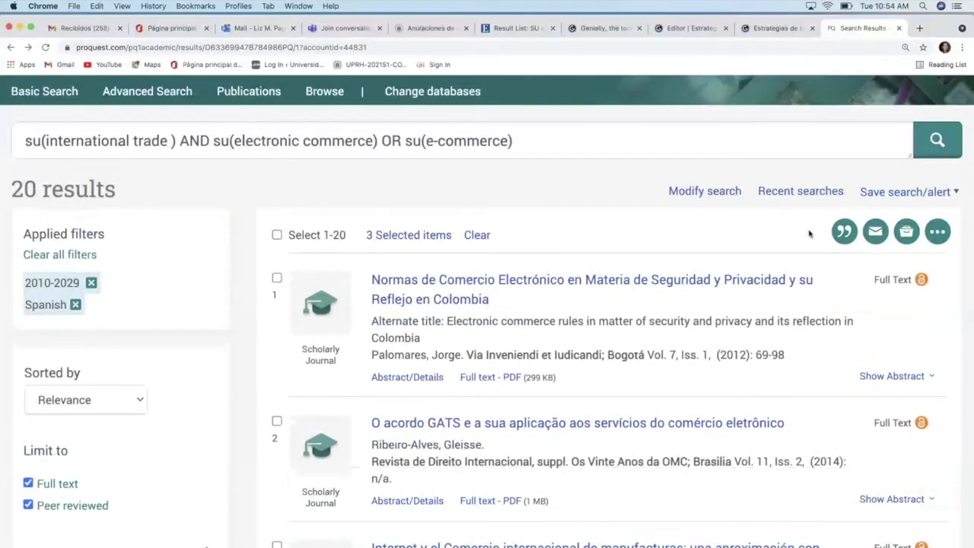
pyautogui.click(877, 236)
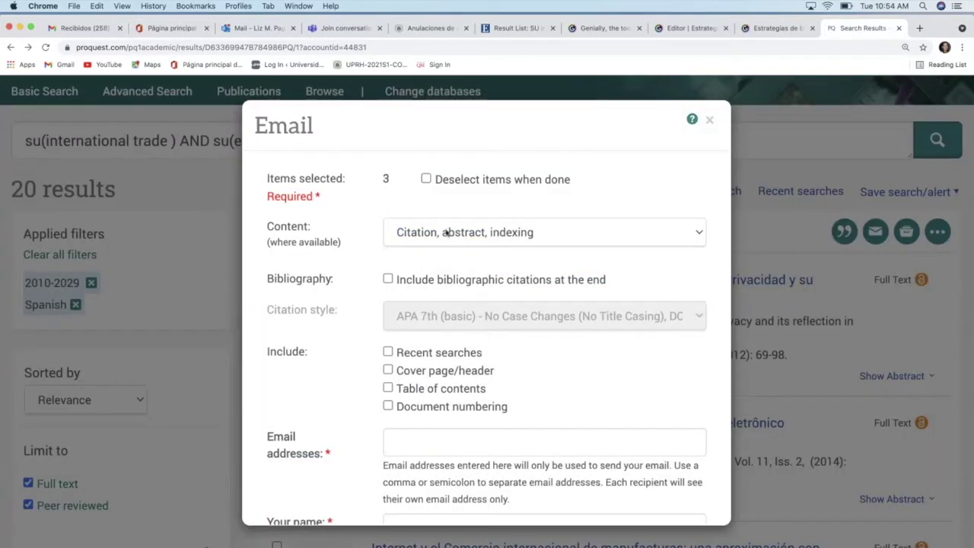
pyautogui.scroll(-1, 649, 254)
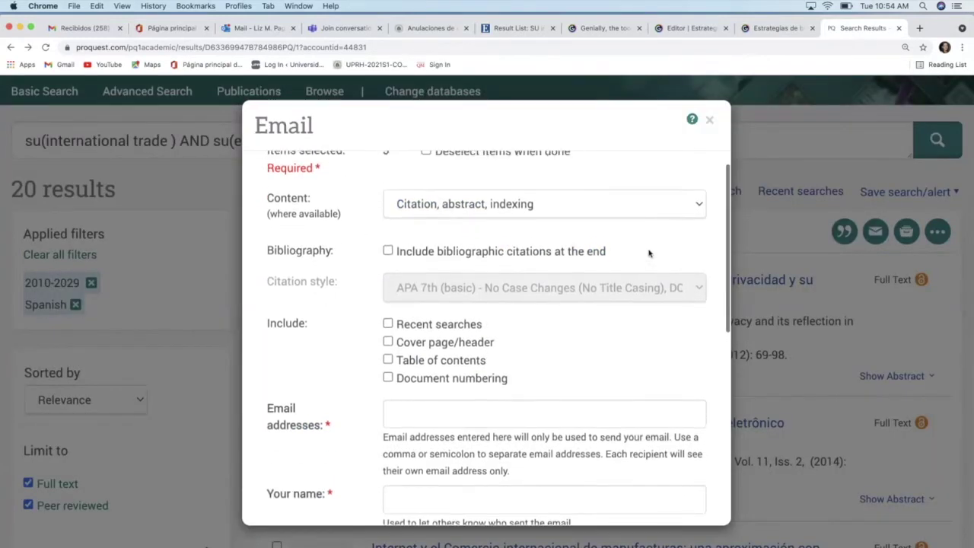
pyautogui.click(388, 250)
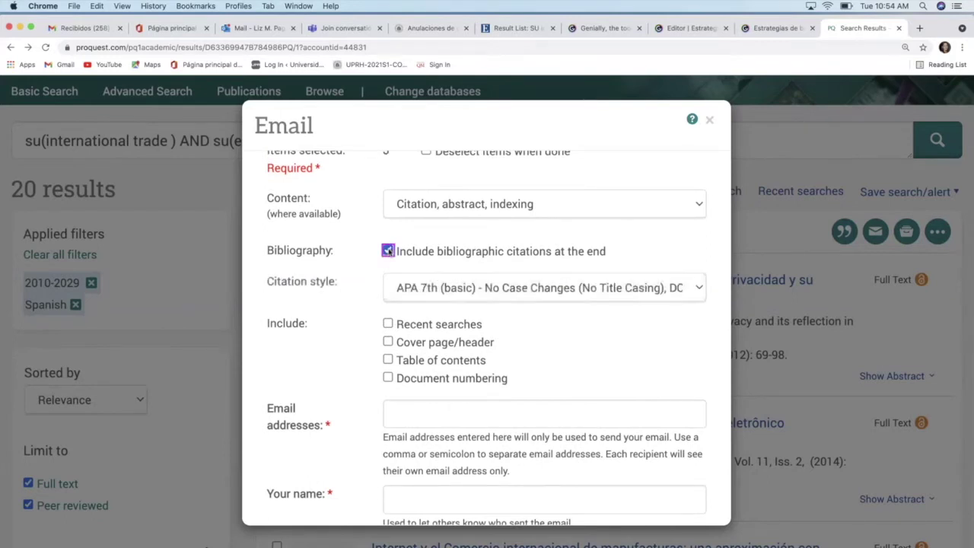
# Look over the email form's address, name, subject, message and verification fields, and close the form without sending.
pyautogui.scroll(-2, 370, 356)
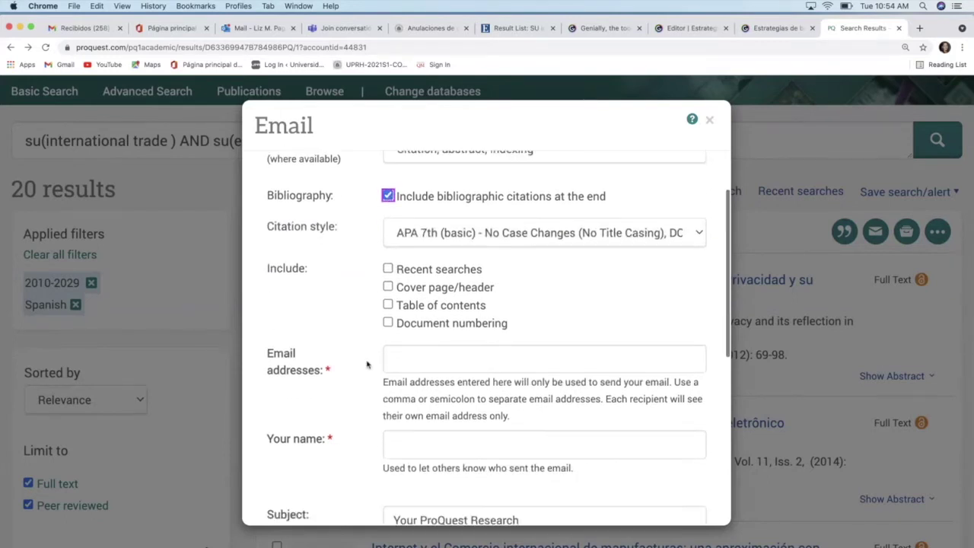
pyautogui.click(426, 351)
pyautogui.scroll(-3, 426, 351)
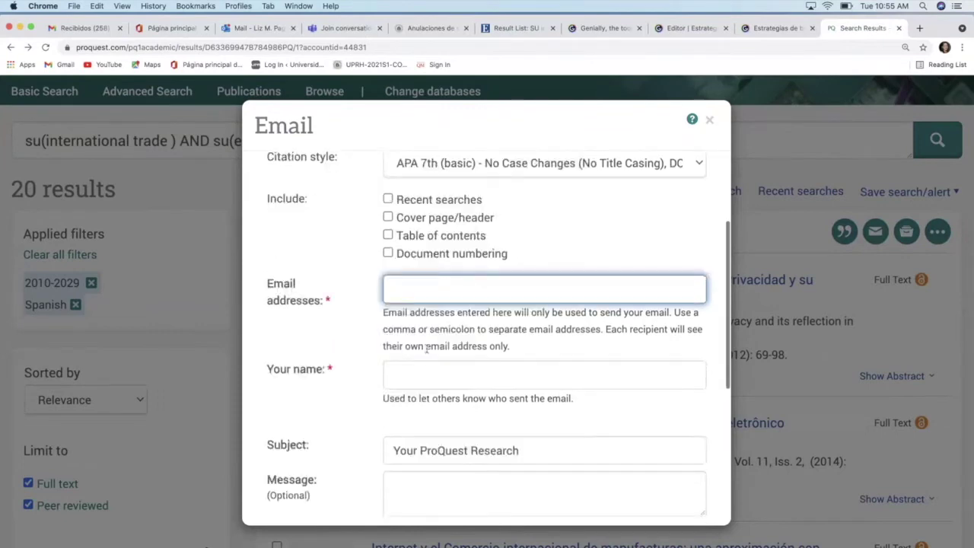
pyautogui.click(426, 350)
pyautogui.scroll(-3, 427, 350)
pyautogui.scroll(-3, 427, 351)
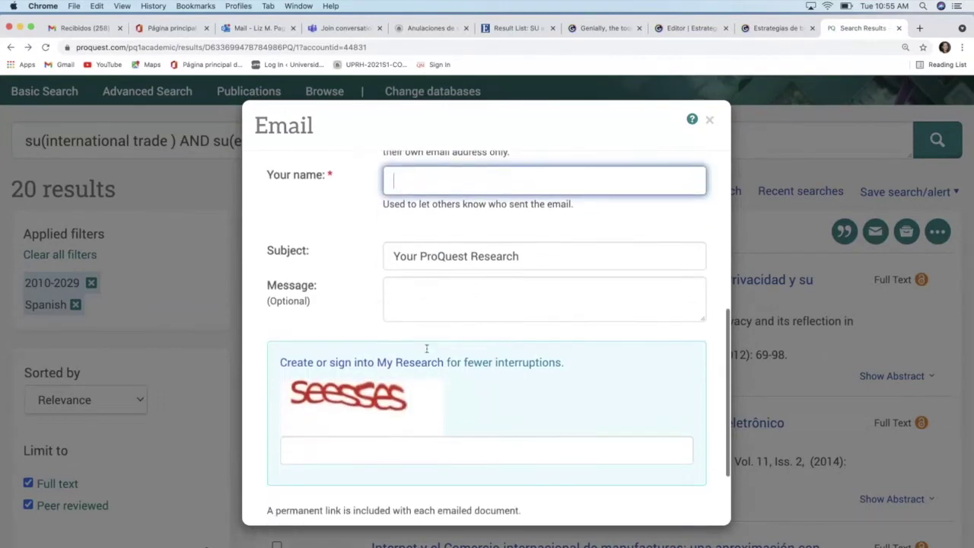
pyautogui.click(427, 295)
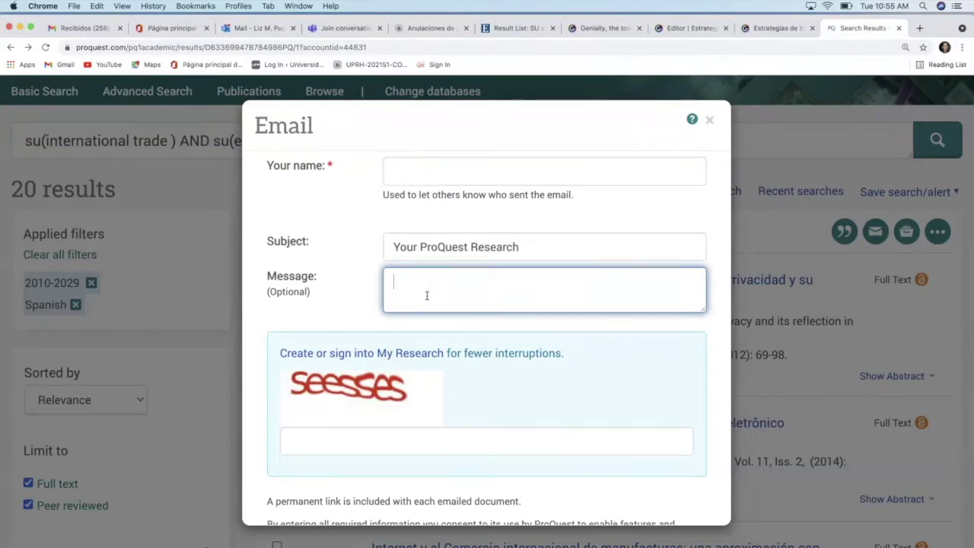
pyautogui.moveTo(543, 251); pyautogui.dragTo(383, 256)
pyautogui.click(409, 293)
pyautogui.scroll(-3, 496, 378)
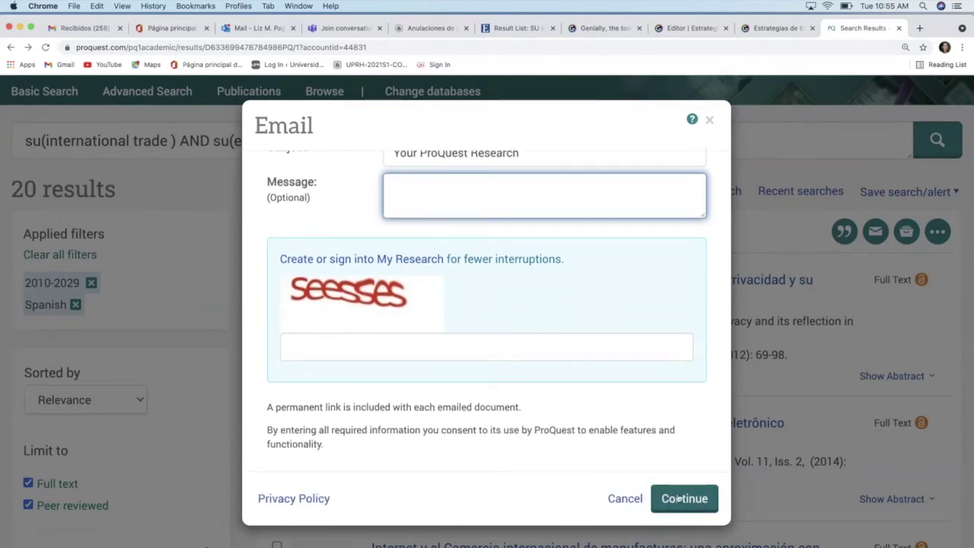
pyautogui.scroll(12, 586, 389)
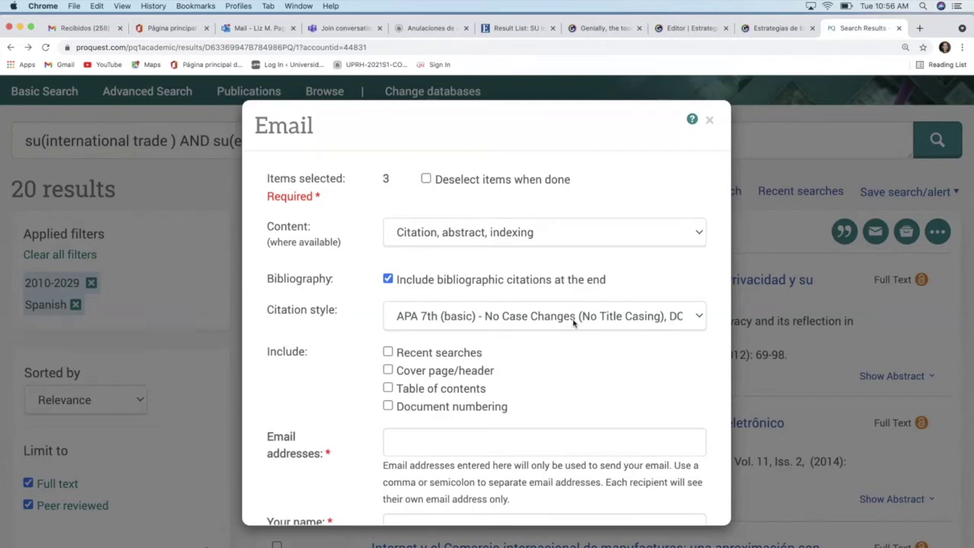
pyautogui.click(709, 120)
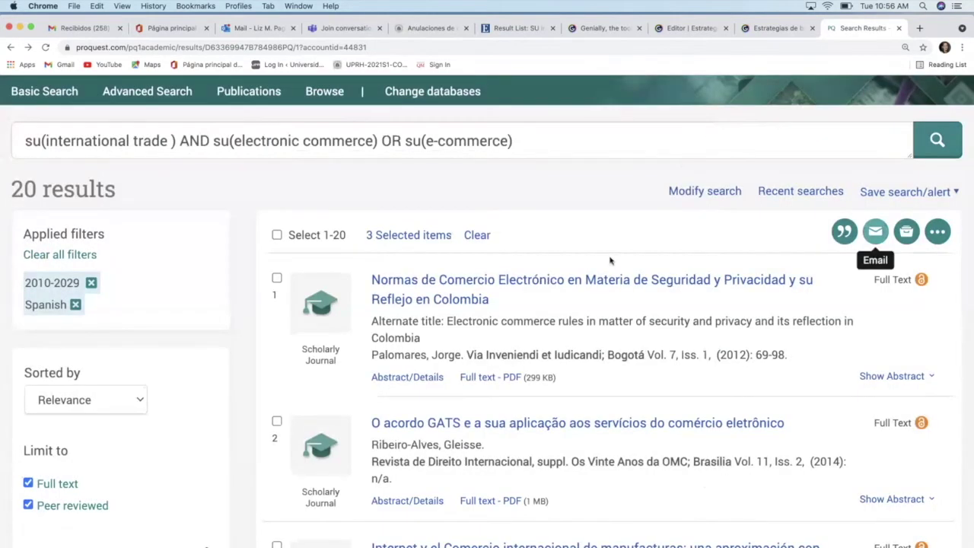
# Sort the search results by most recent first.
pyautogui.scroll(1, 610, 261)
pyautogui.scroll(2, 609, 261)
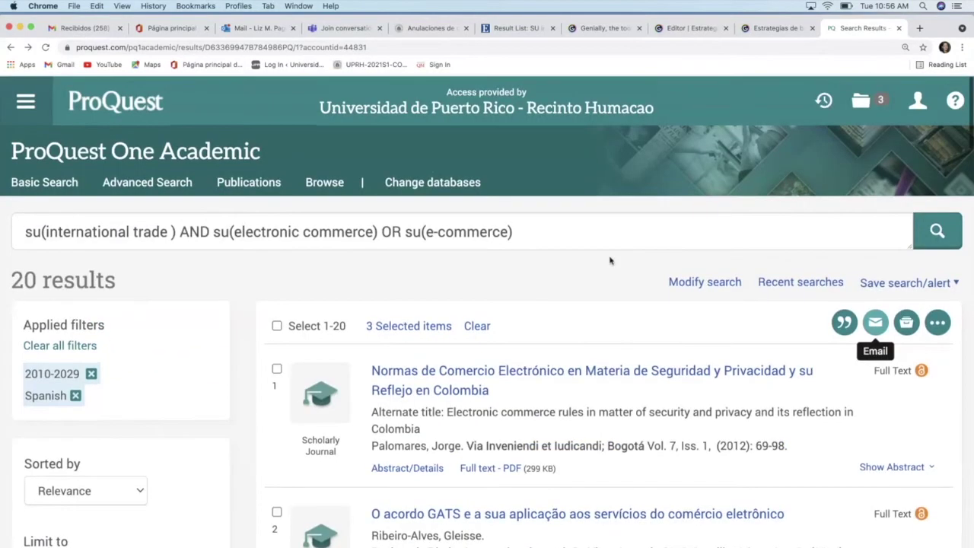
pyautogui.scroll(-1, 610, 261)
pyautogui.scroll(-1, 609, 261)
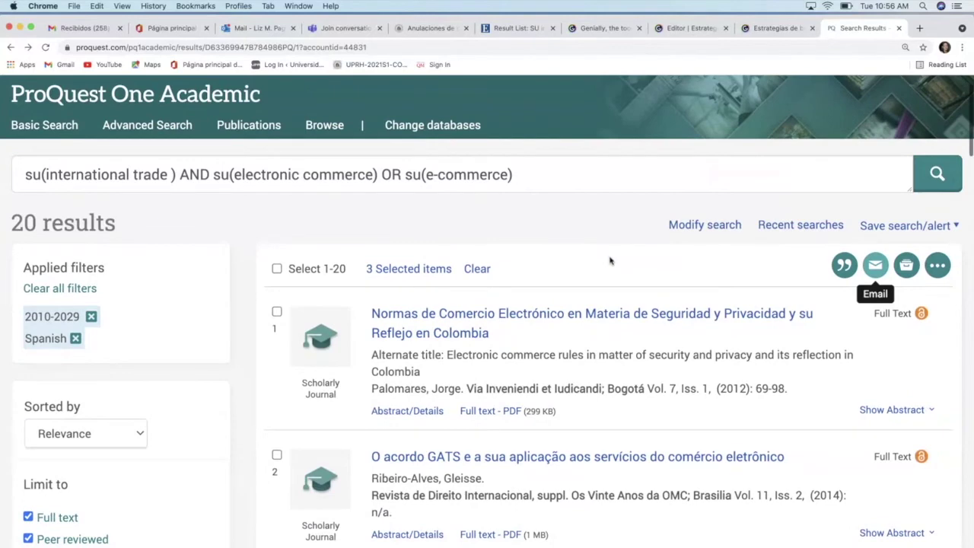
pyautogui.scroll(1, 610, 261)
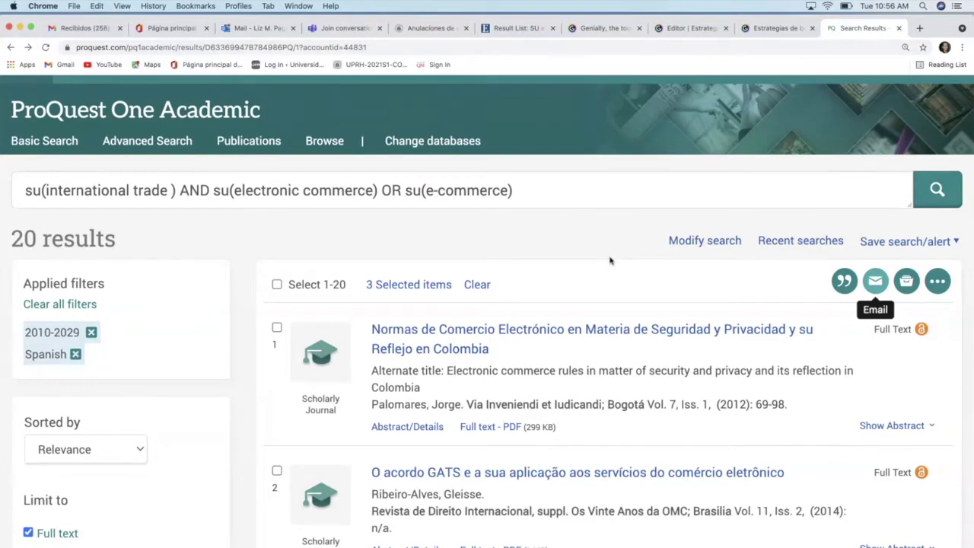
pyautogui.scroll(-3, 574, 373)
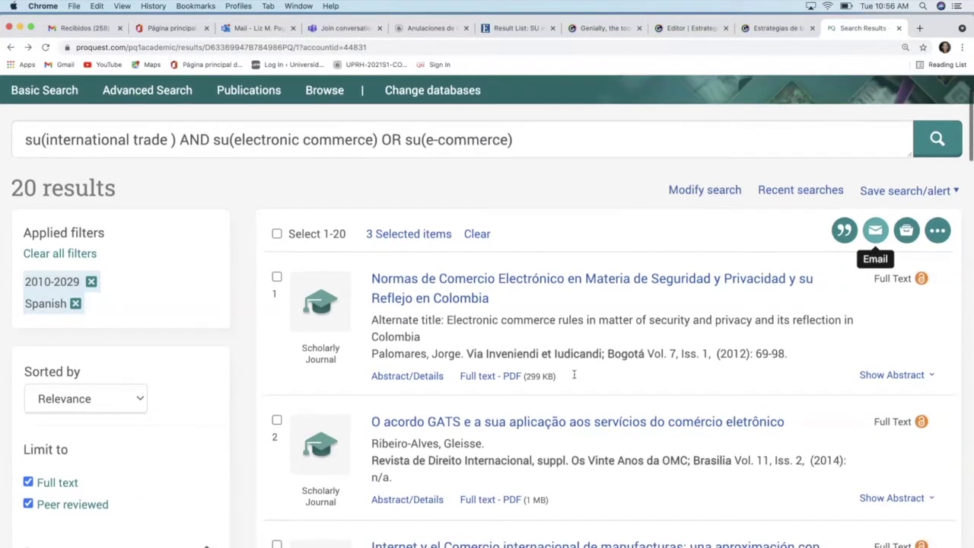
pyautogui.scroll(-2, 574, 373)
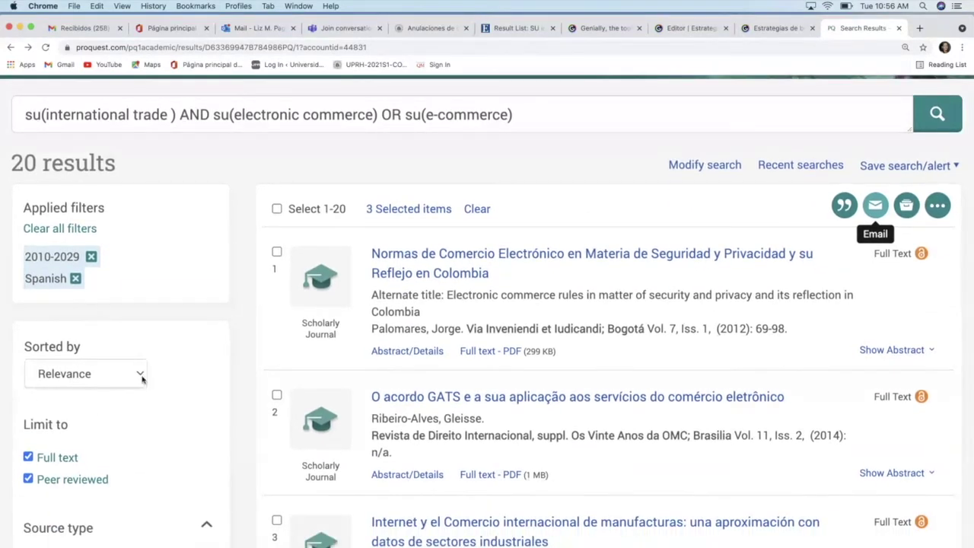
pyautogui.click(139, 374)
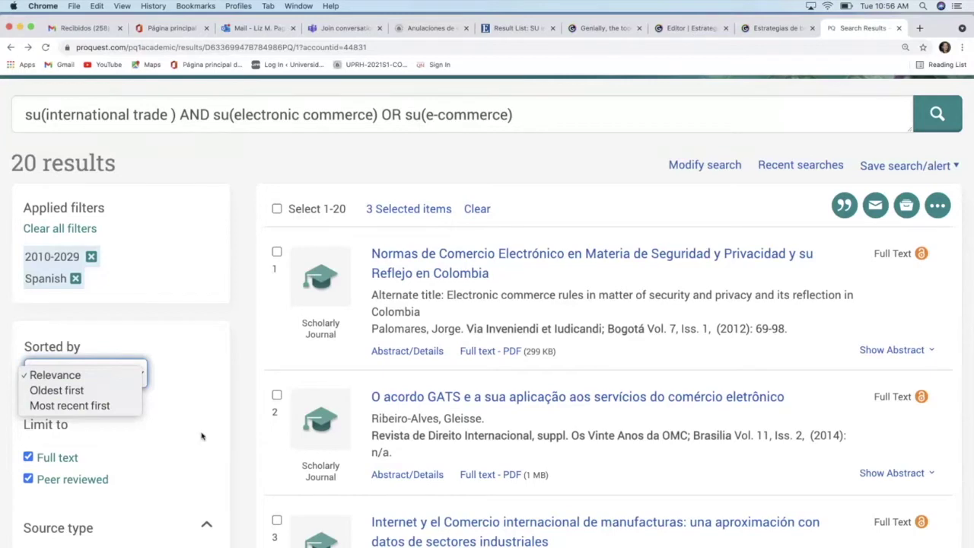
pyautogui.click(91, 408)
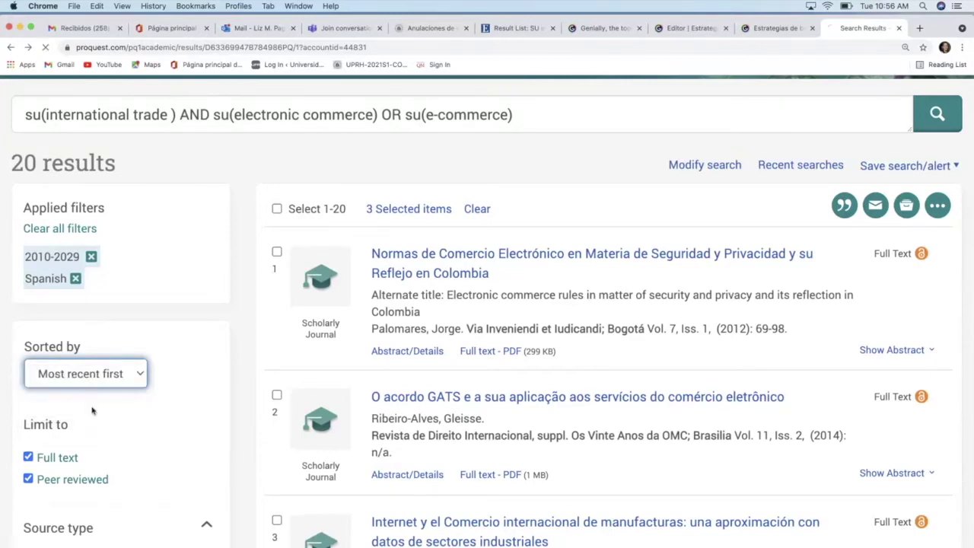
# Review the re-sorted articles along with the limit, source type, publication date and language filters.
pyautogui.scroll(-3, 91, 411)
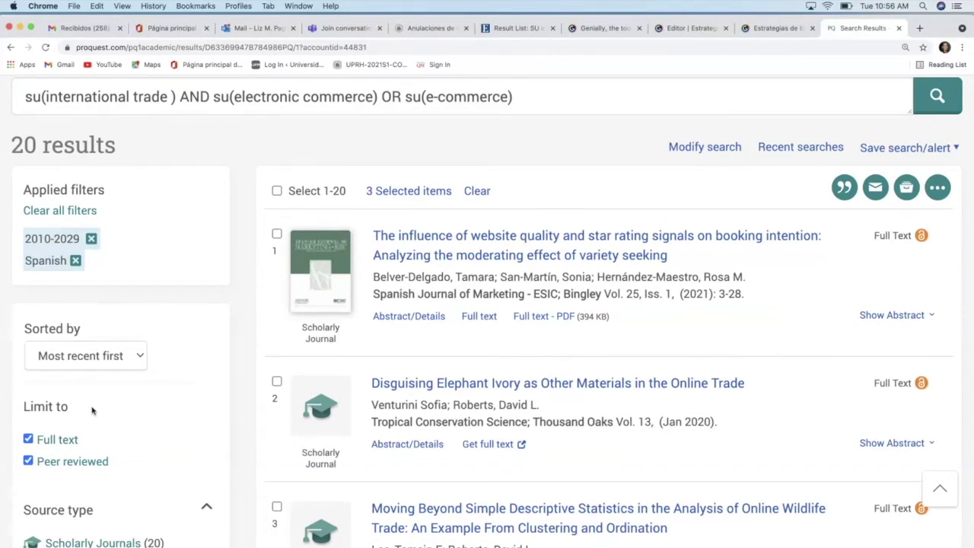
pyautogui.scroll(-3, 119, 445)
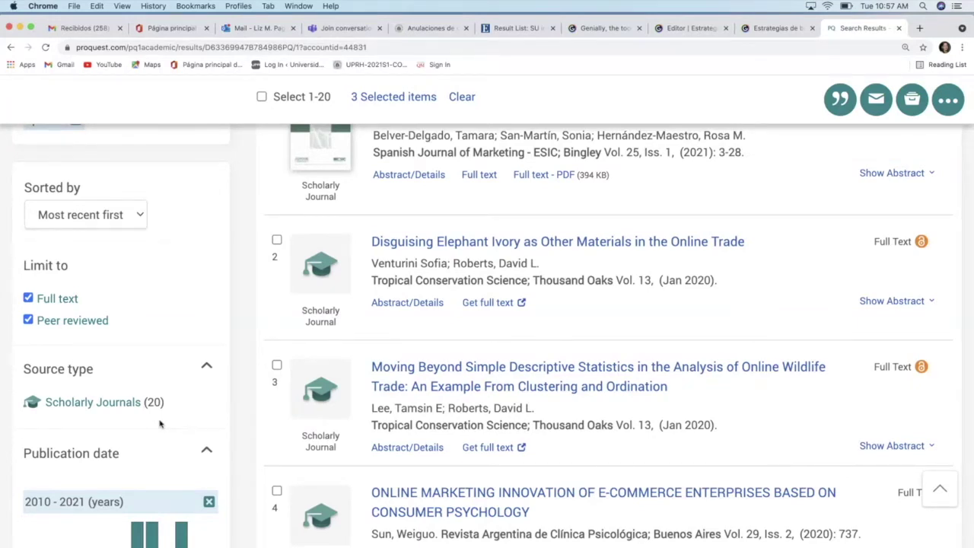
pyautogui.scroll(-1, 160, 424)
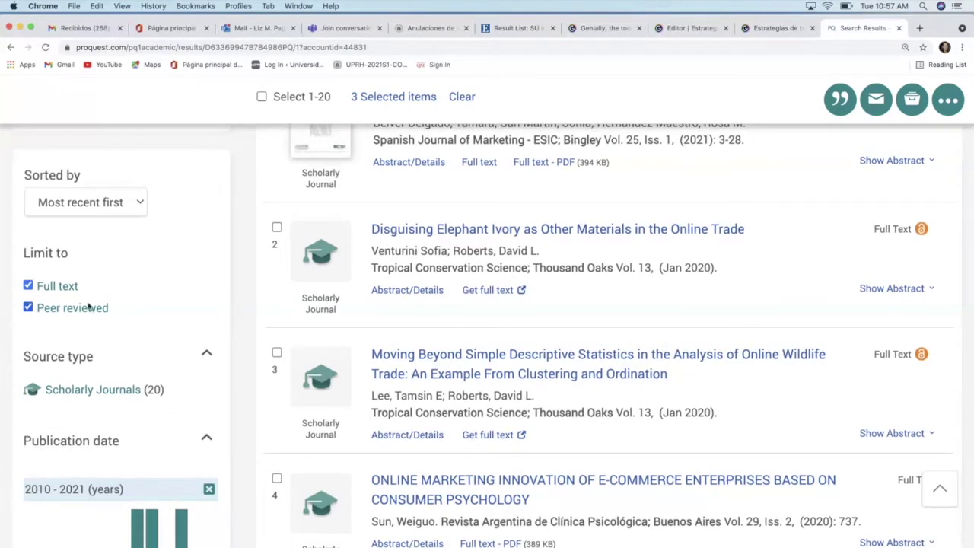
pyautogui.scroll(-5, 152, 374)
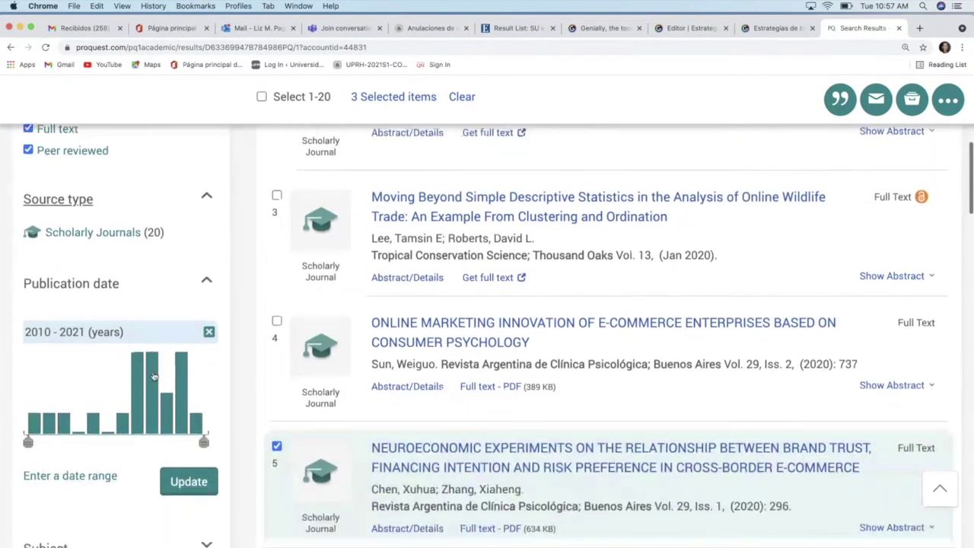
pyautogui.scroll(-2, 153, 377)
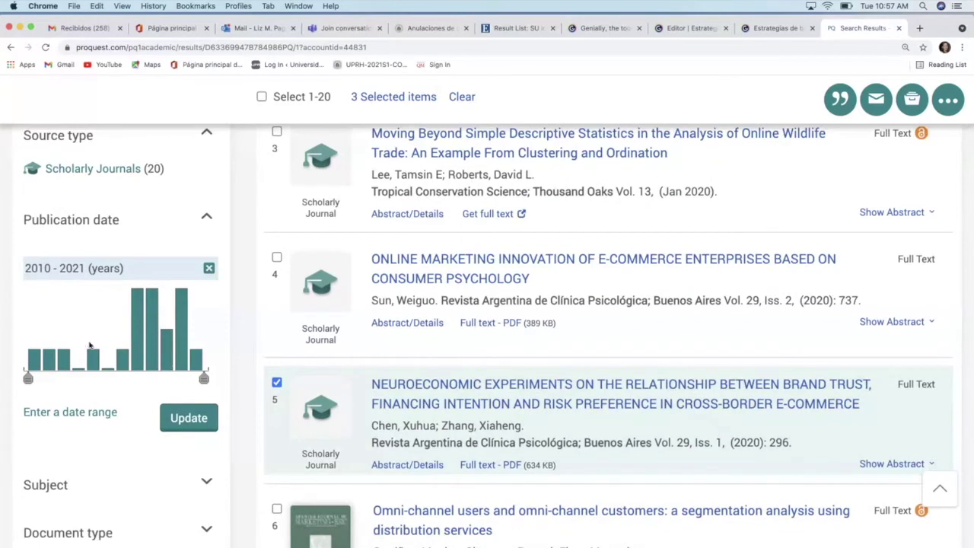
pyautogui.scroll(-4, 167, 447)
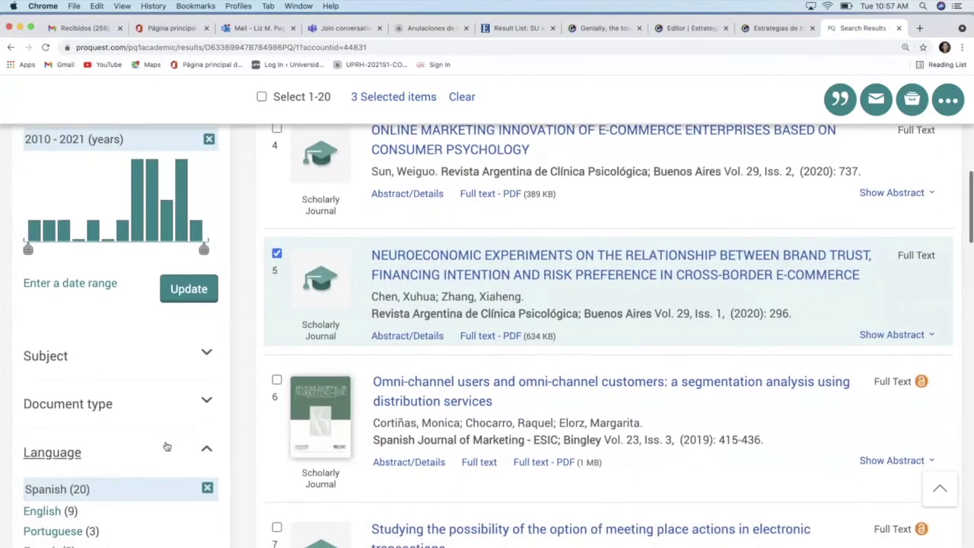
pyautogui.scroll(-2, 167, 447)
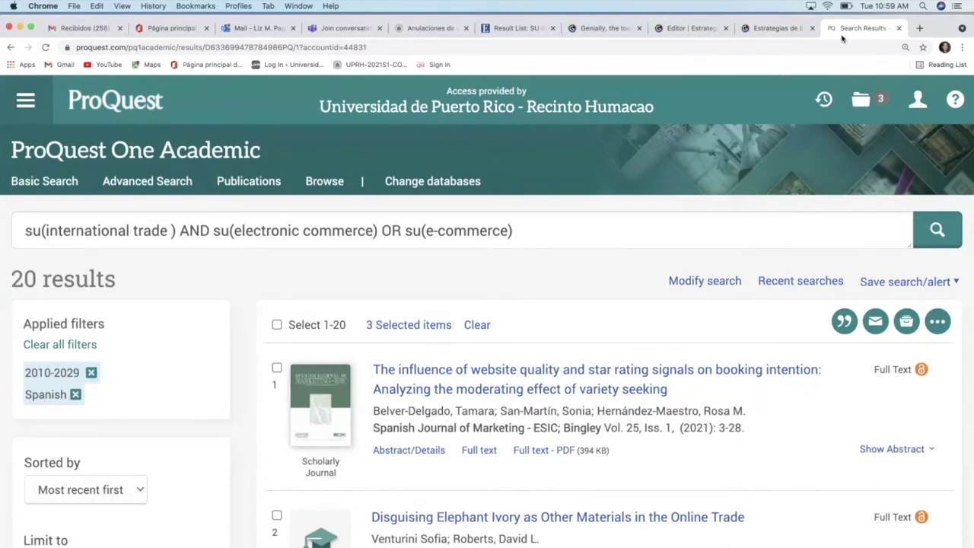
# Open the UPR Humacao website (upr.edu/humacao) in a new tab and go to its library page.
pyautogui.click(920, 29)
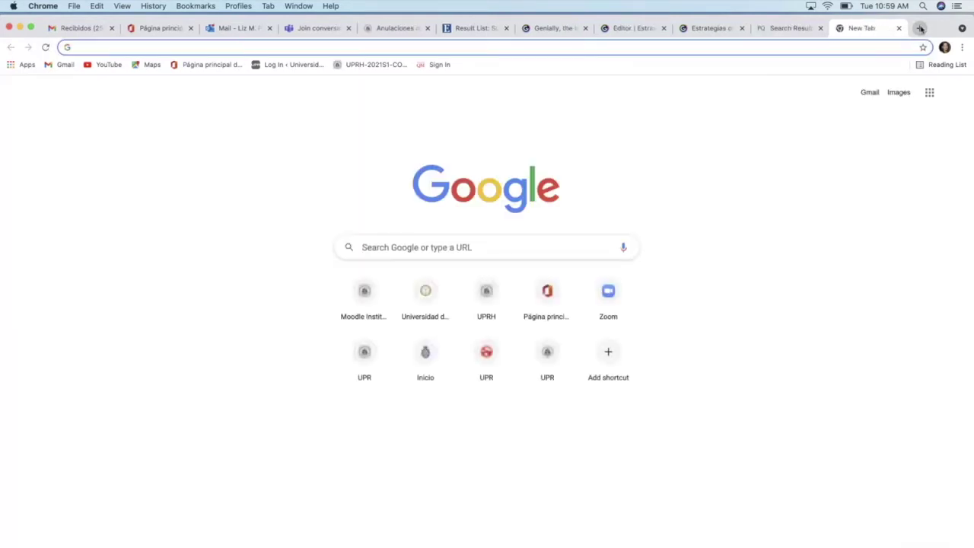
pyautogui.write('www.')
pyautogui.press('Return')
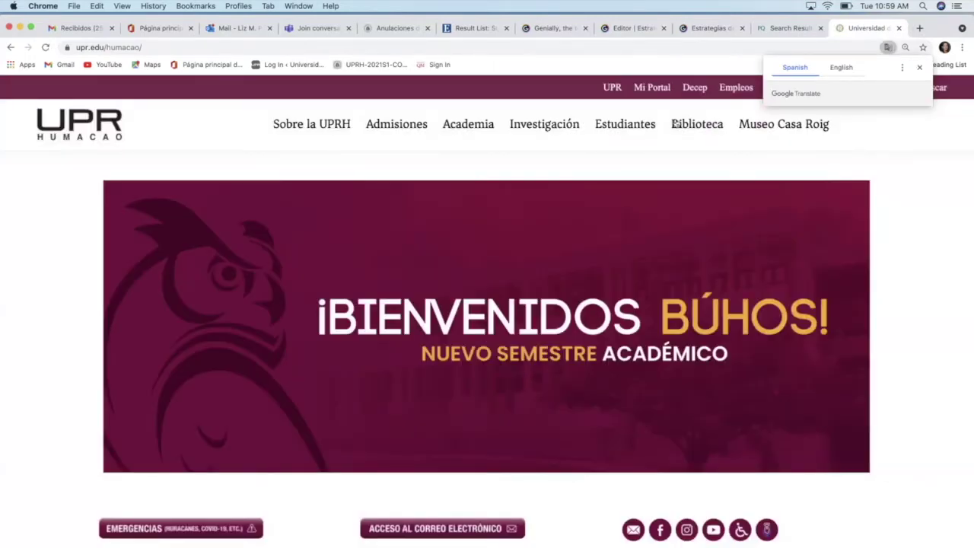
pyautogui.click(691, 128)
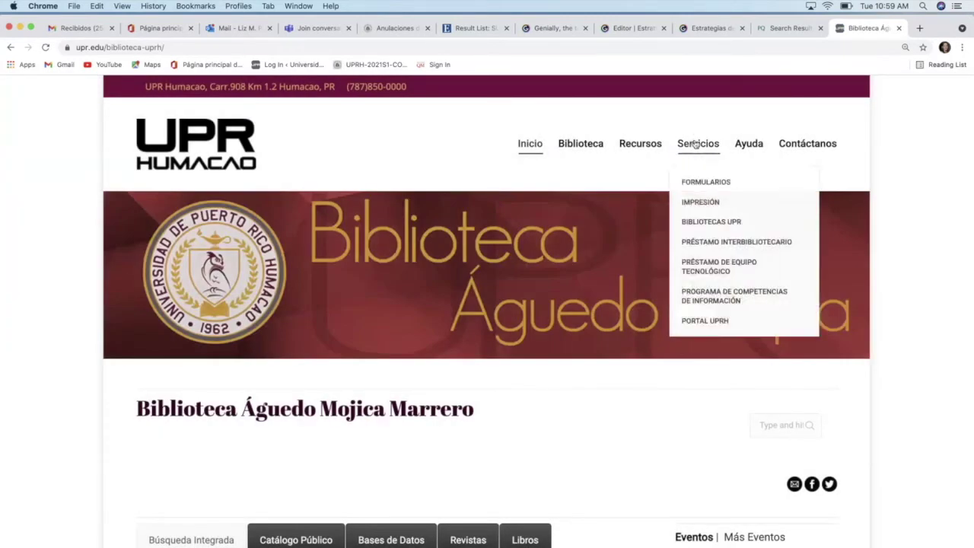
# Open the library's alphabetical database list and go to Academic Search Ultimate (EBSCO).
pyautogui.moveTo(647, 152)
pyautogui.click(643, 183)
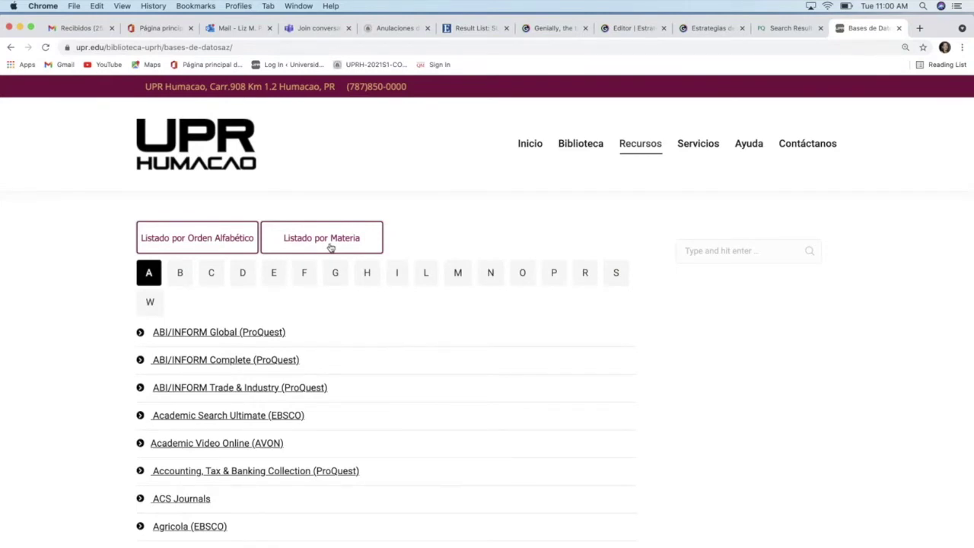
pyautogui.click(212, 418)
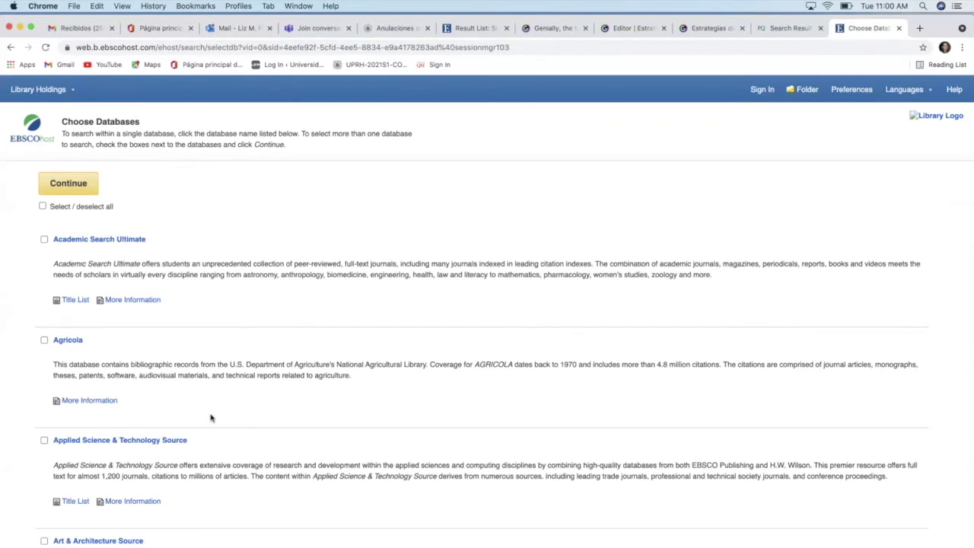
# Select Academic Search Ultimate in the EBSCOhost database list.
pyautogui.press('super+equal')
pyautogui.press('super+equal')
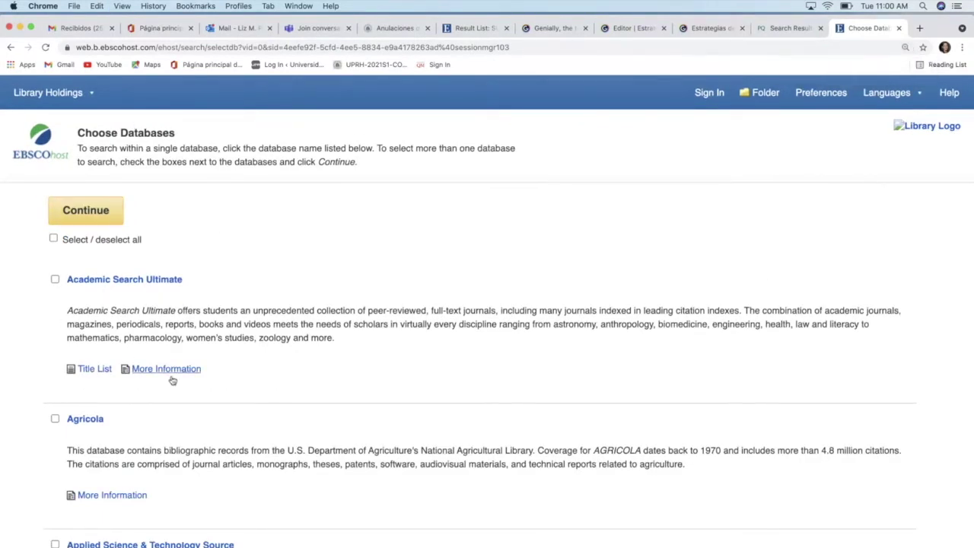
pyautogui.scroll(-2, 171, 401)
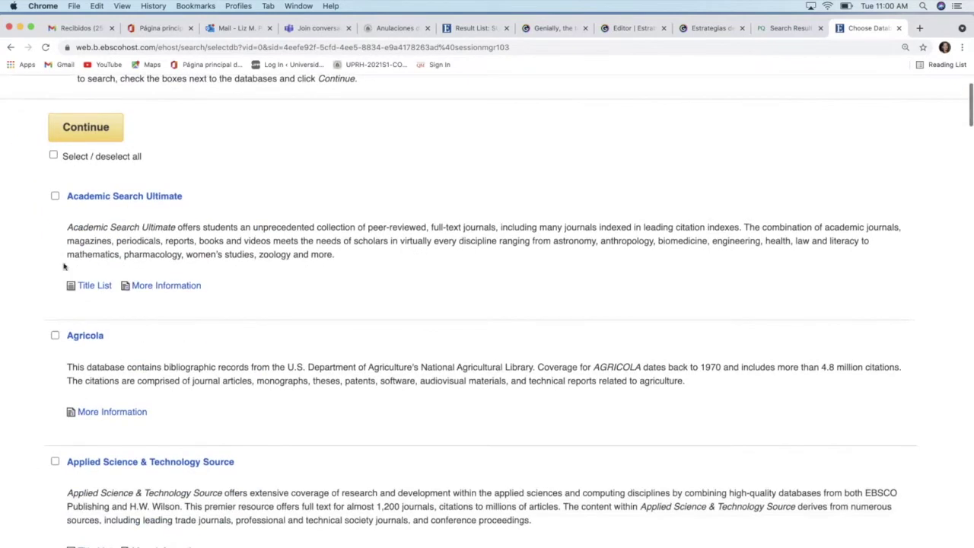
pyautogui.click(55, 196)
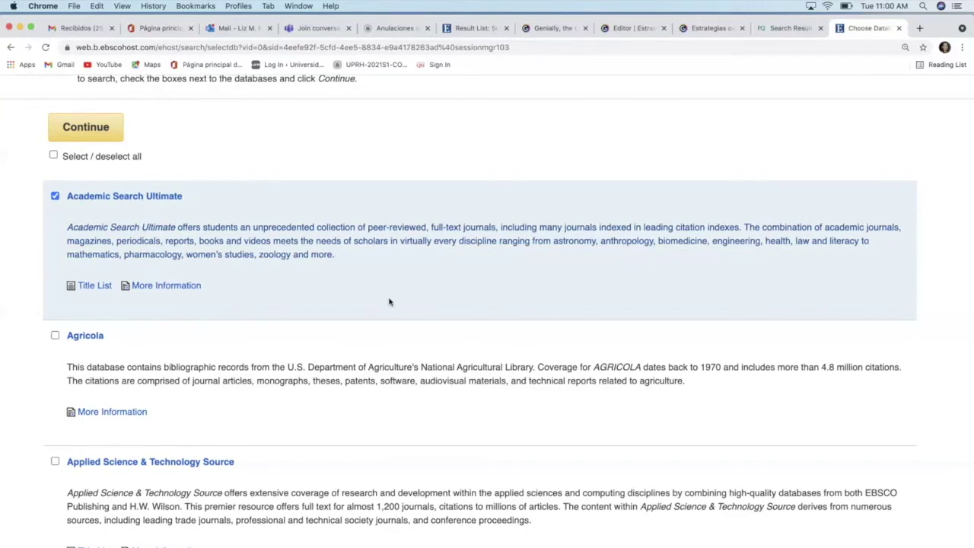
# Add Business Source Ultimate and Caribbean Search to the databases selected for searching.
pyautogui.scroll(-5, 389, 302)
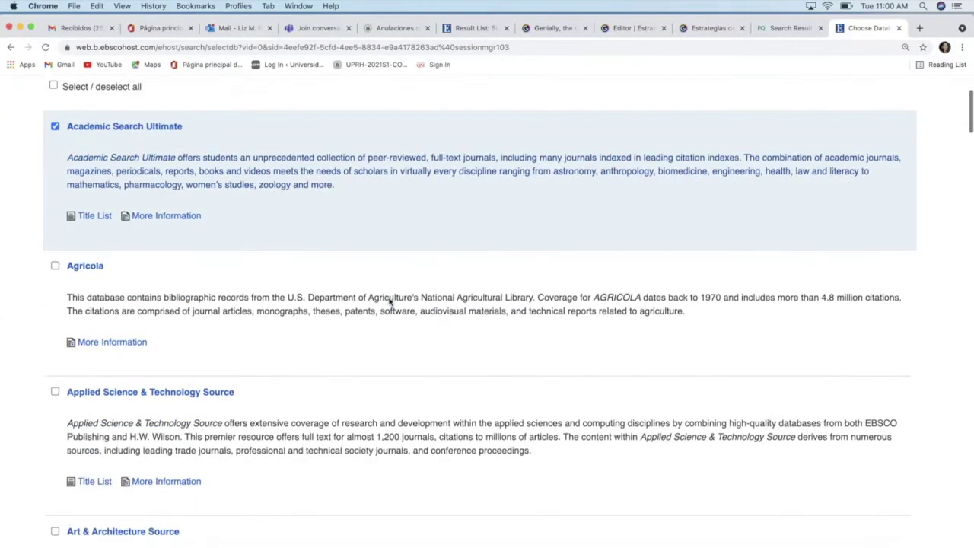
pyautogui.scroll(-10, 389, 303)
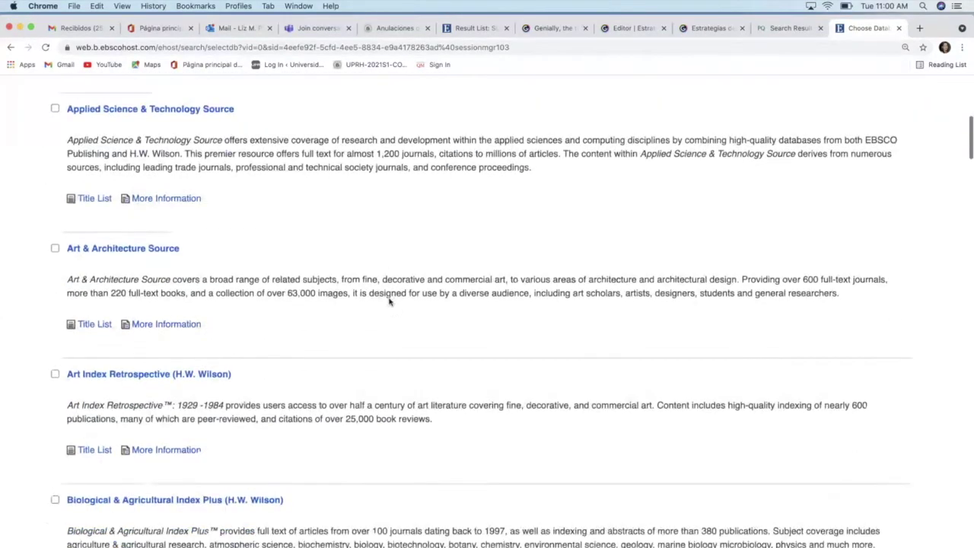
pyautogui.scroll(-4, 389, 302)
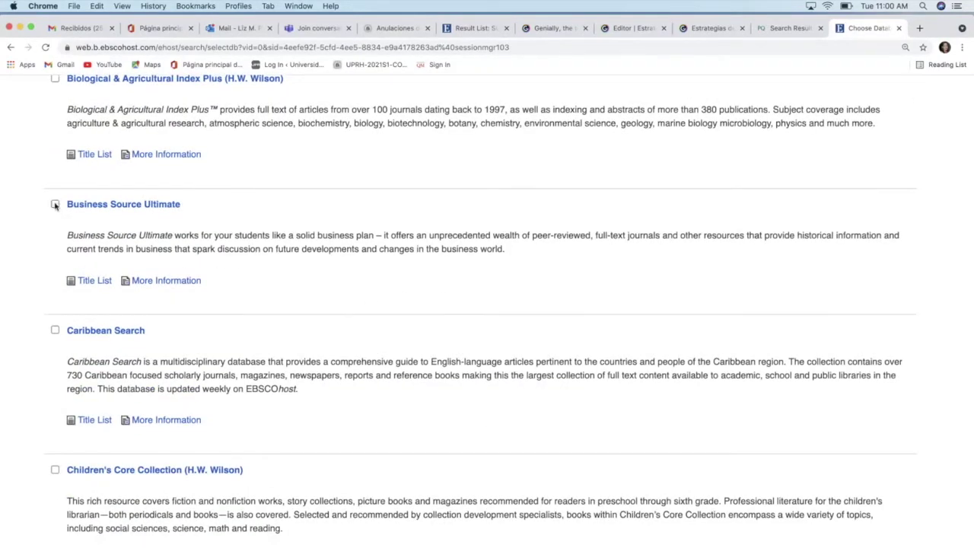
pyautogui.click(55, 204)
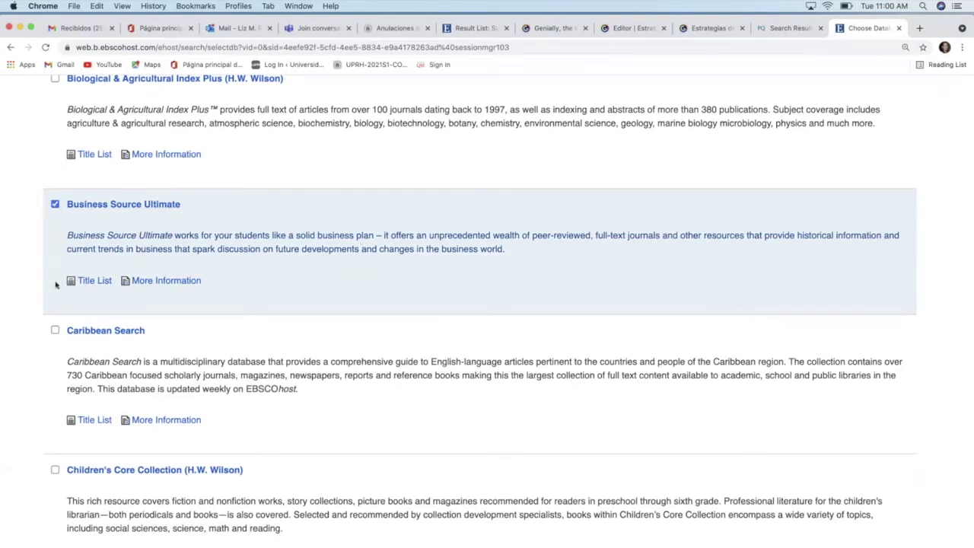
pyautogui.scroll(-2, 56, 285)
pyautogui.click(55, 252)
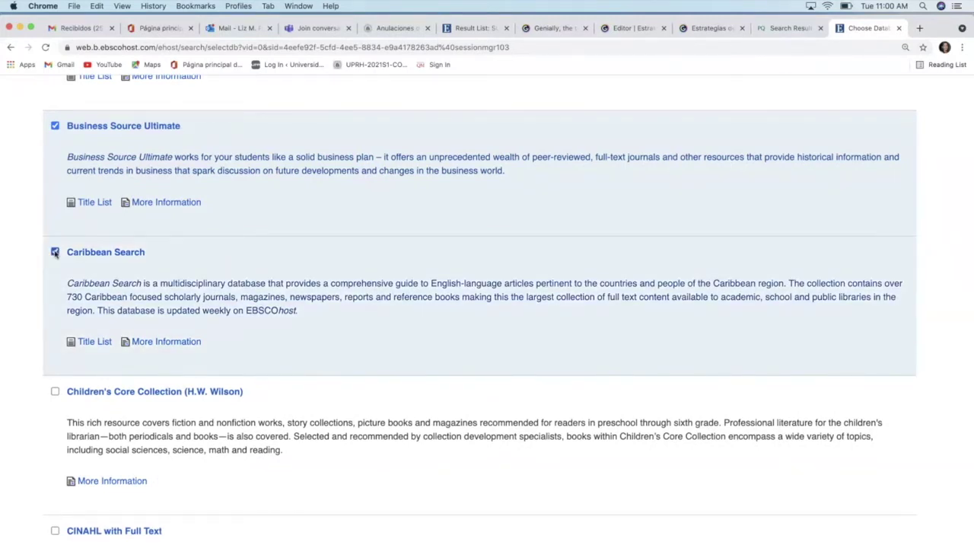
# Look through the remaining EBSCOhost databases and their descriptions, from CINAHL with Full Text onward.
pyautogui.scroll(-10, 55, 254)
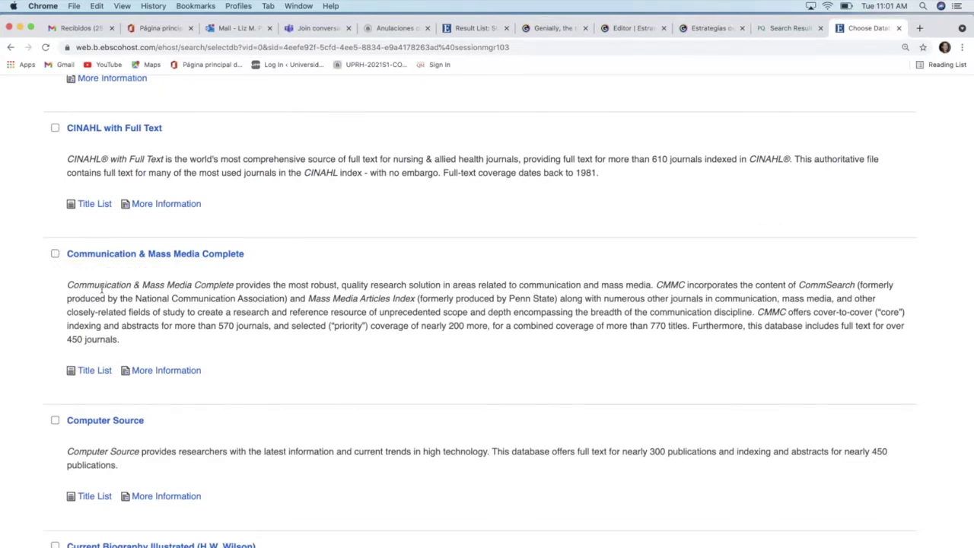
pyautogui.scroll(-5, 102, 290)
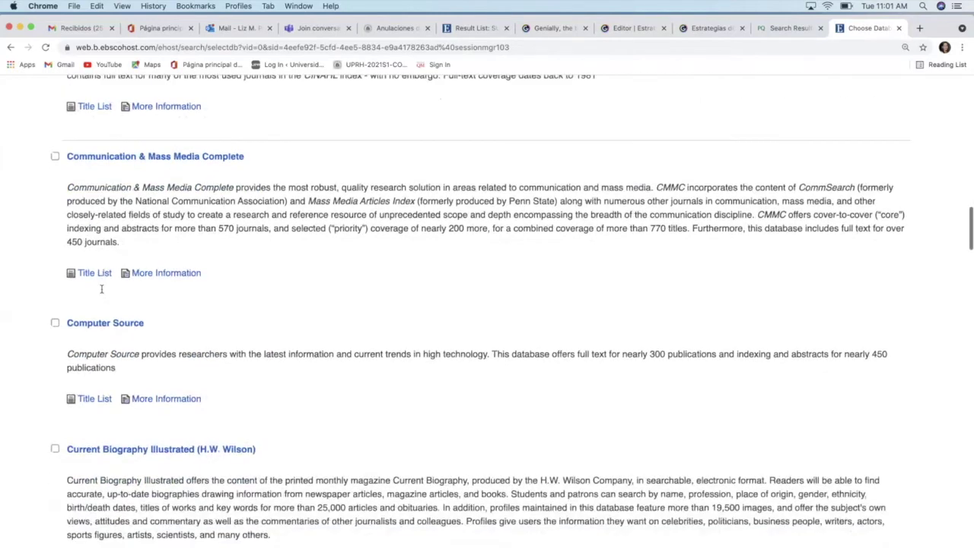
pyautogui.scroll(-1, 101, 292)
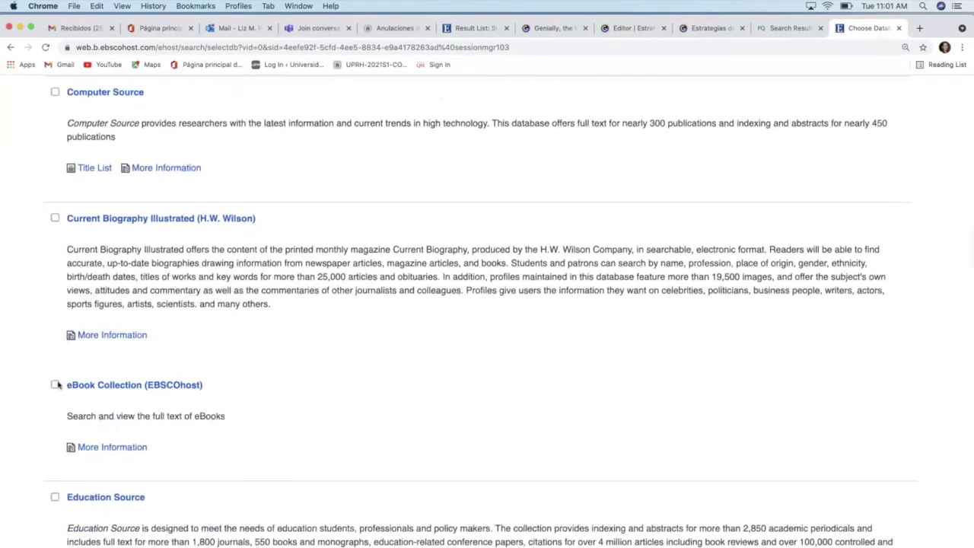
pyautogui.scroll(-1, 123, 404)
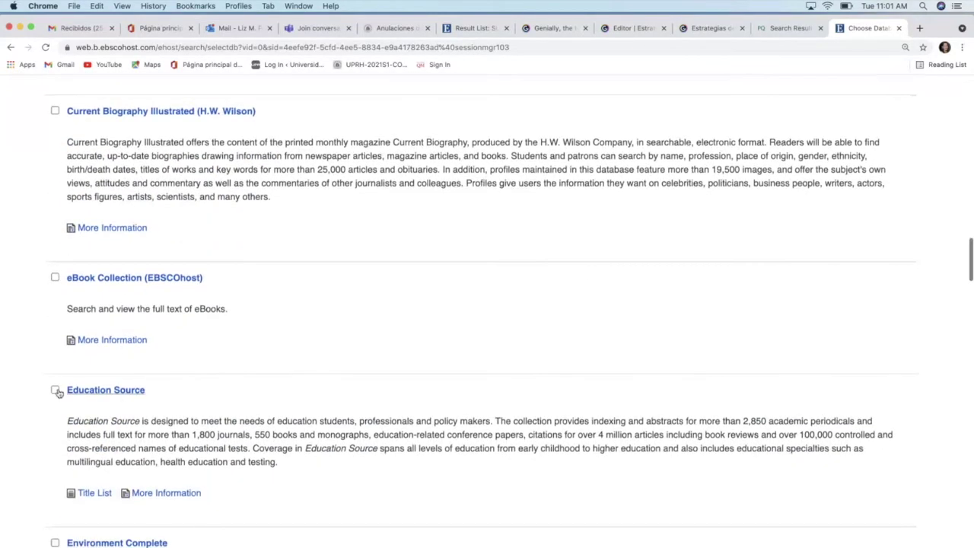
pyautogui.scroll(-1, 108, 452)
pyautogui.scroll(-7, 109, 451)
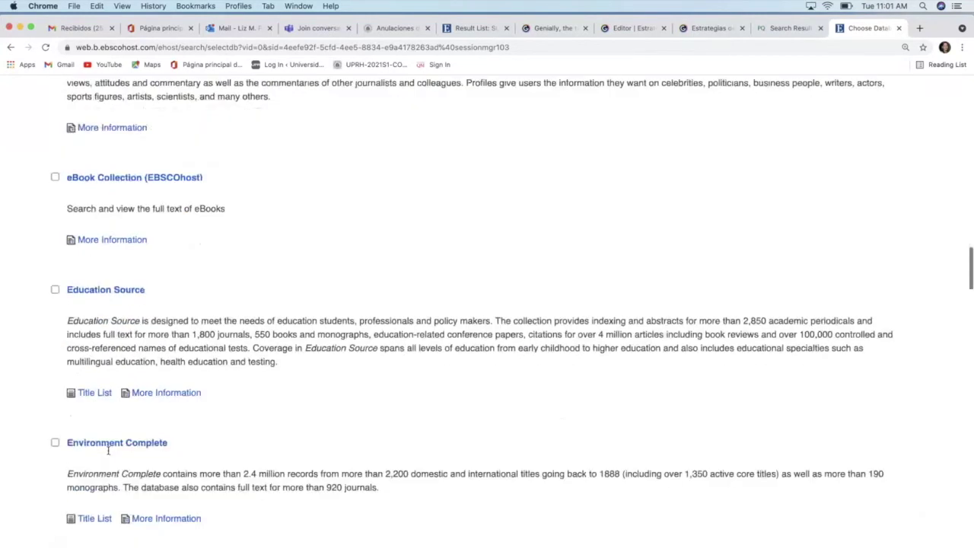
pyautogui.scroll(-1, 108, 454)
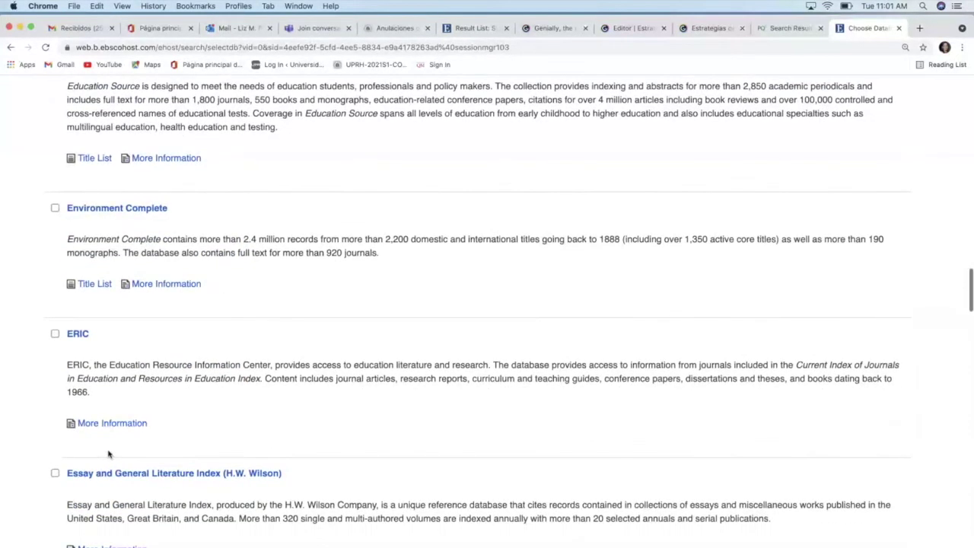
pyautogui.scroll(-1, 108, 454)
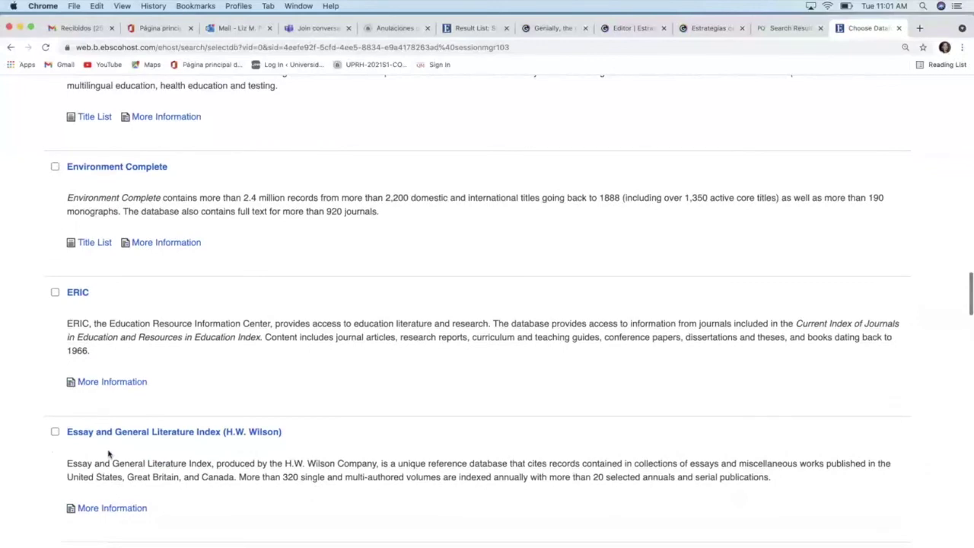
pyautogui.scroll(-12, 470, 535)
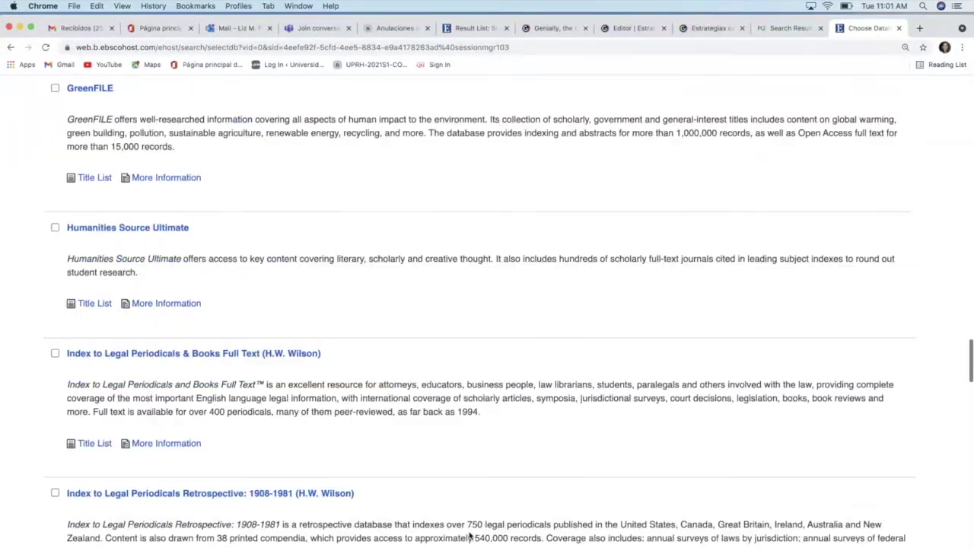
pyautogui.scroll(-10, 469, 535)
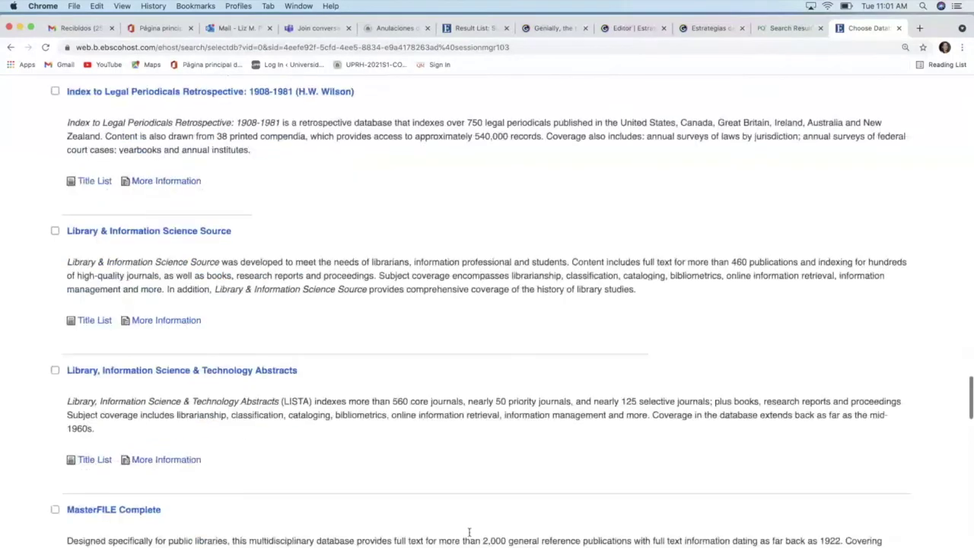
pyautogui.scroll(-11, 470, 533)
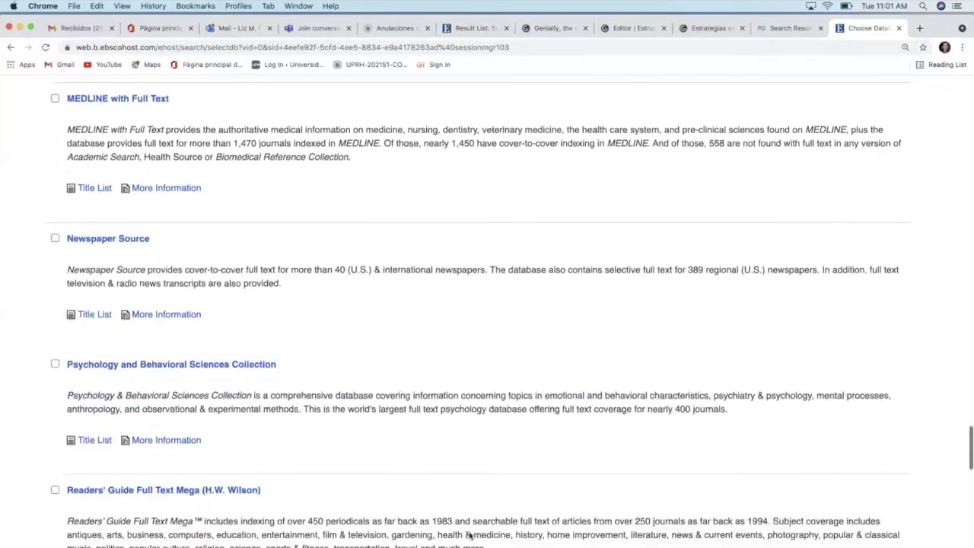
pyautogui.scroll(-15, 470, 536)
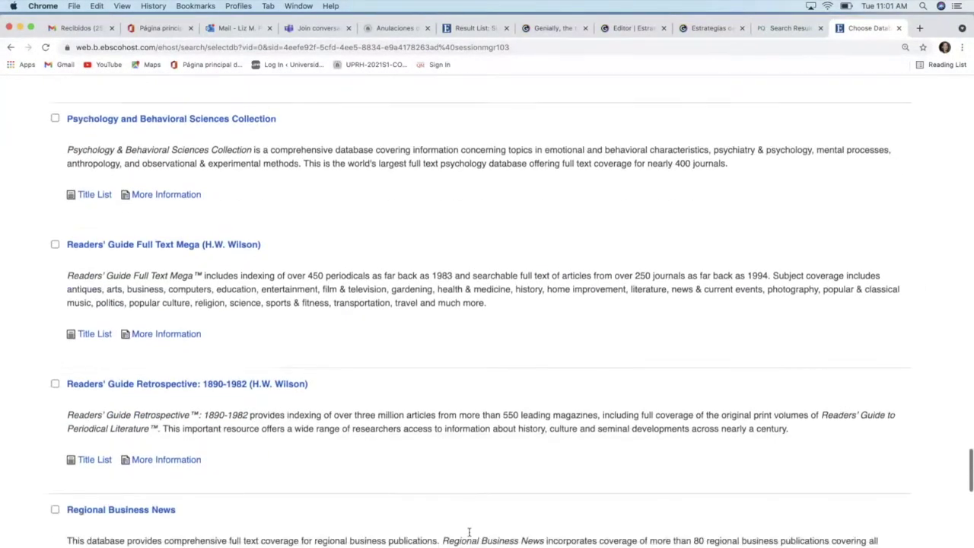
# Continue to the advanced search with the selected databases.
pyautogui.scroll(-1, 470, 535)
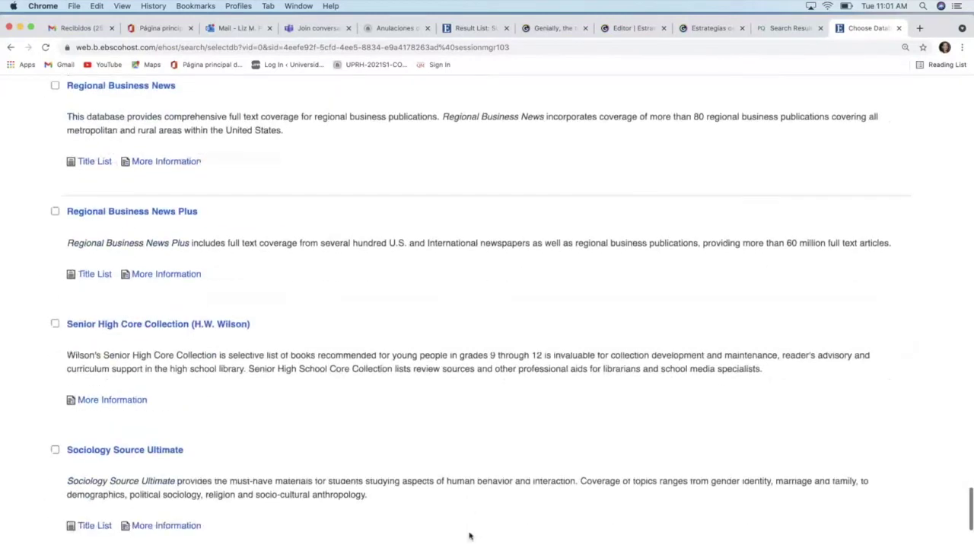
pyautogui.scroll(-10, 470, 537)
pyautogui.click(79, 280)
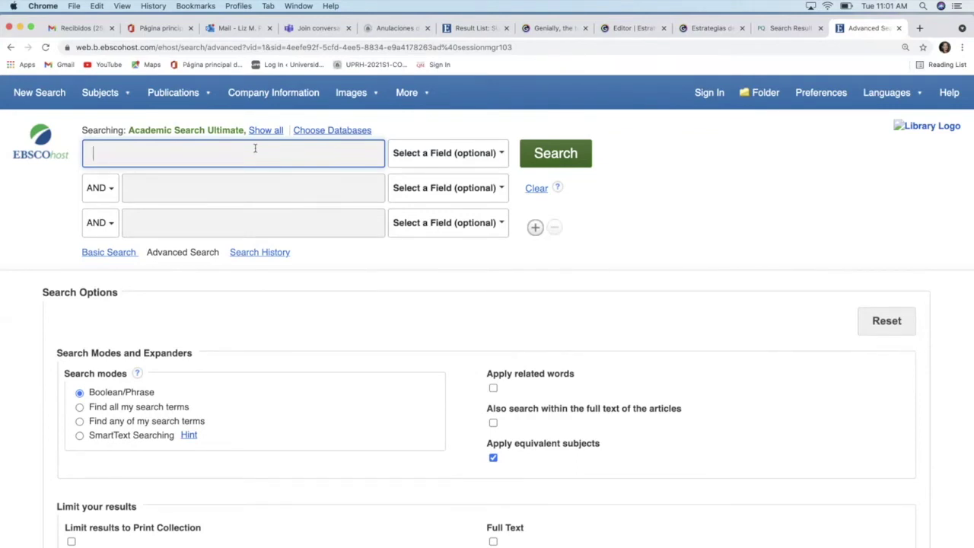
# Enter "international trade" as the first search term, using the matching suggestion.
pyautogui.write('internat')
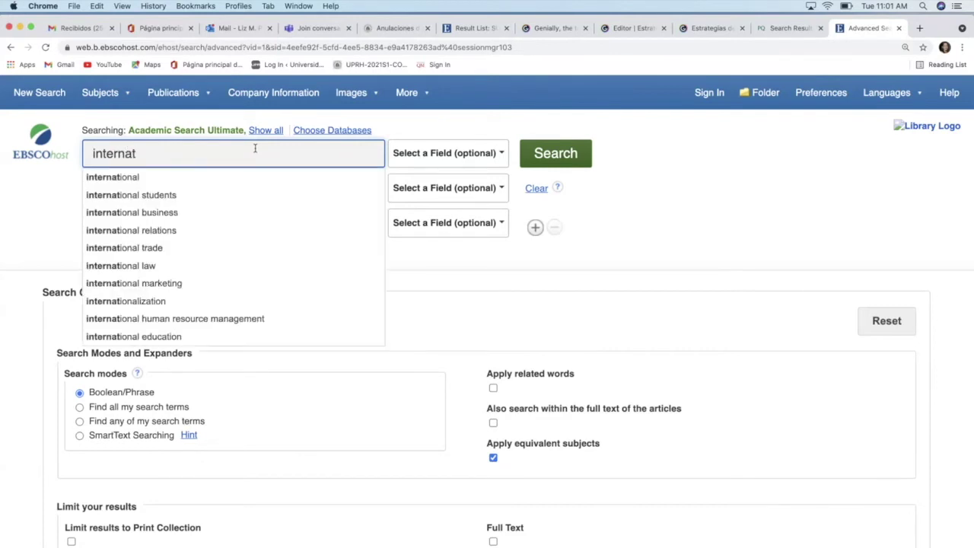
pyautogui.write('ional trade')
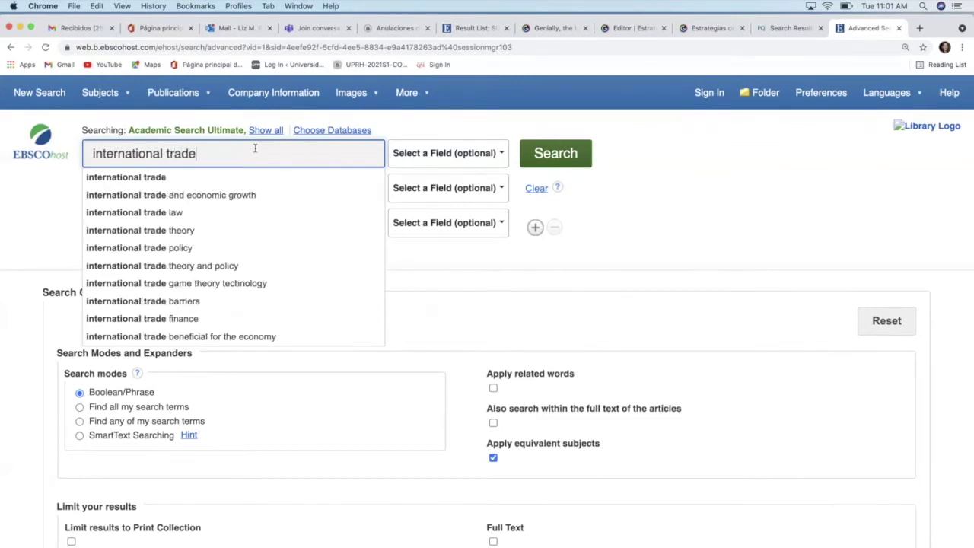
pyautogui.click(149, 183)
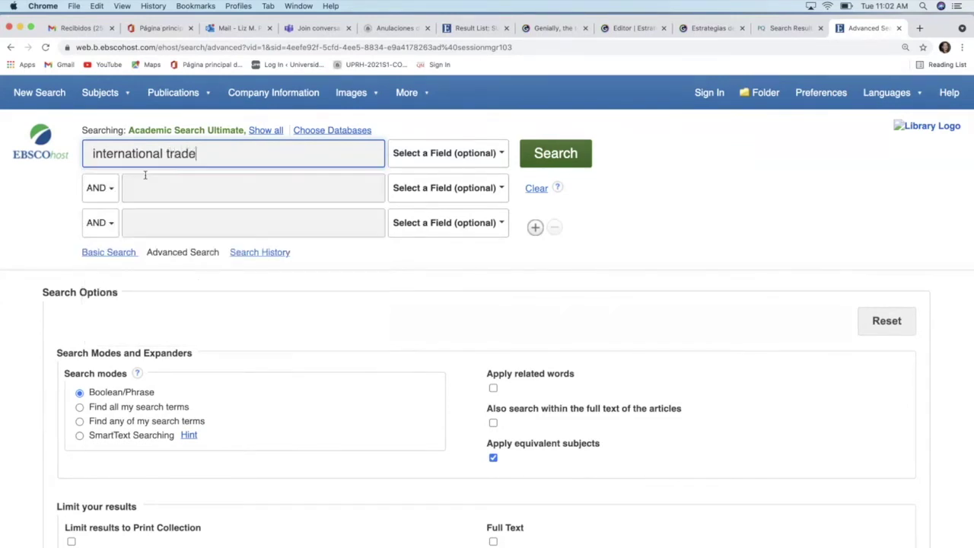
# Enter "electronic commerce" as the second search term, combined with the first by AND.
pyautogui.click(178, 188)
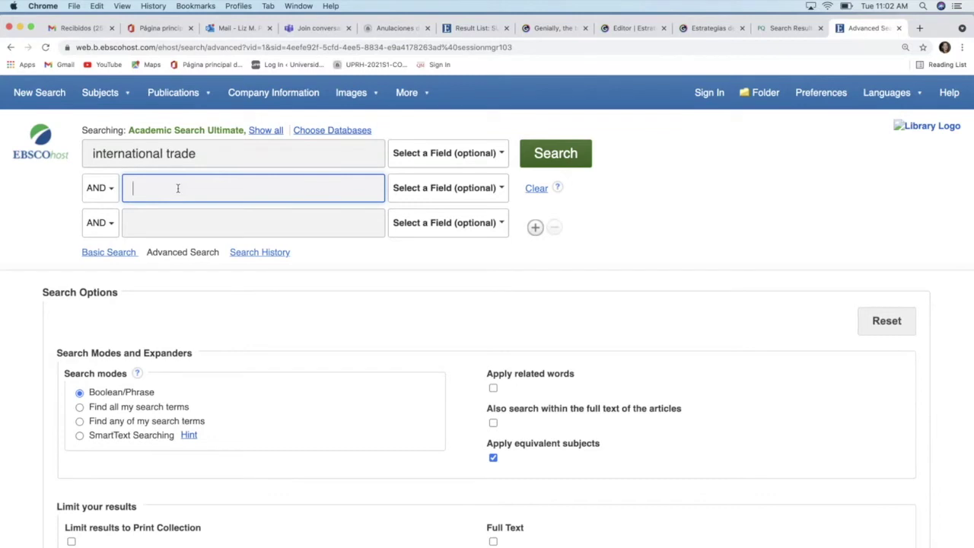
pyautogui.write('electron')
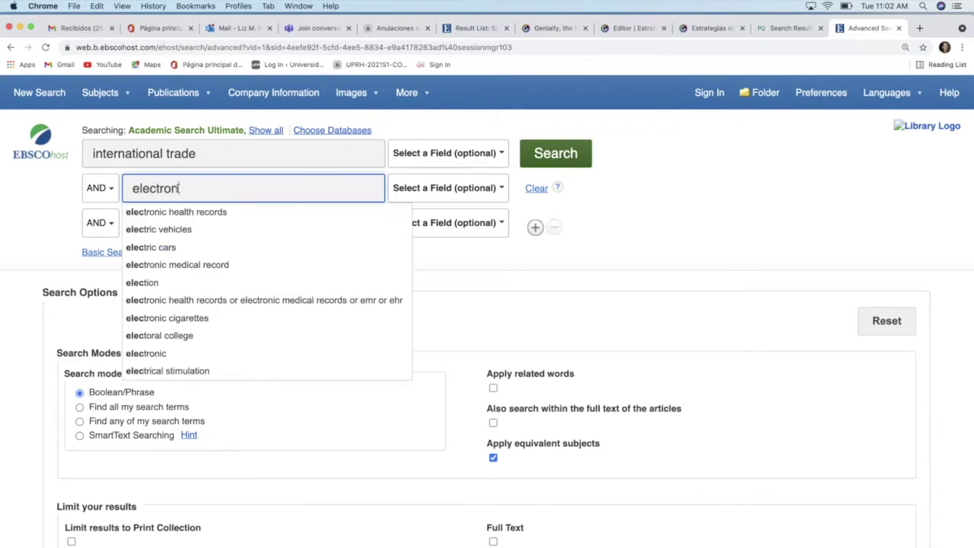
pyautogui.write('ic trad')
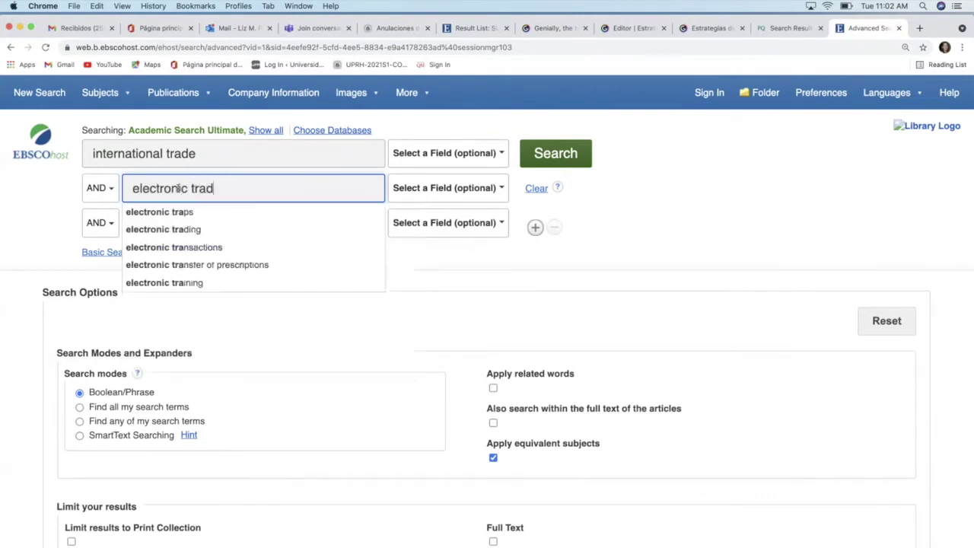
pyautogui.press('BackSpace')
pyautogui.press('BackSpace')
pyautogui.press('BackSpace')
pyautogui.press('BackSpace')
pyautogui.write('comm')
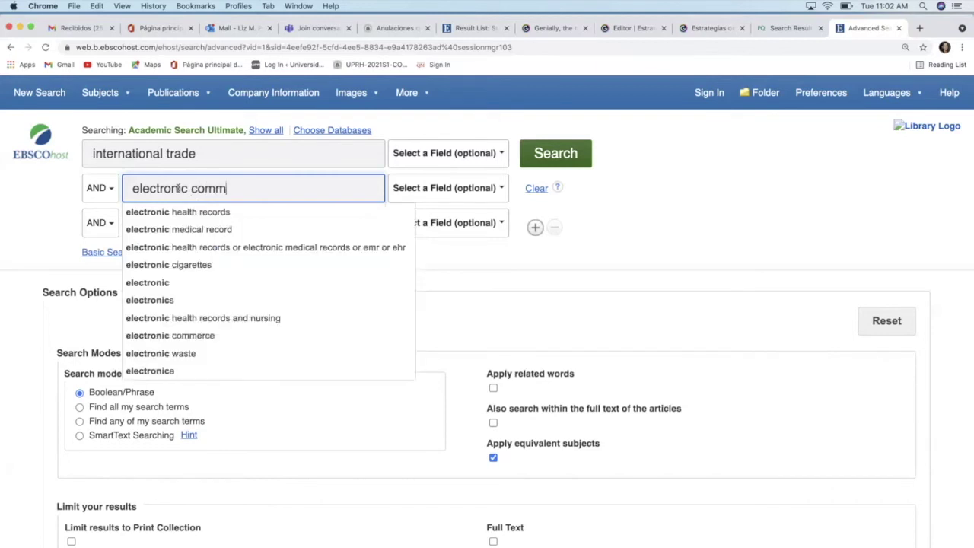
pyautogui.write('erce')
pyautogui.click(144, 214)
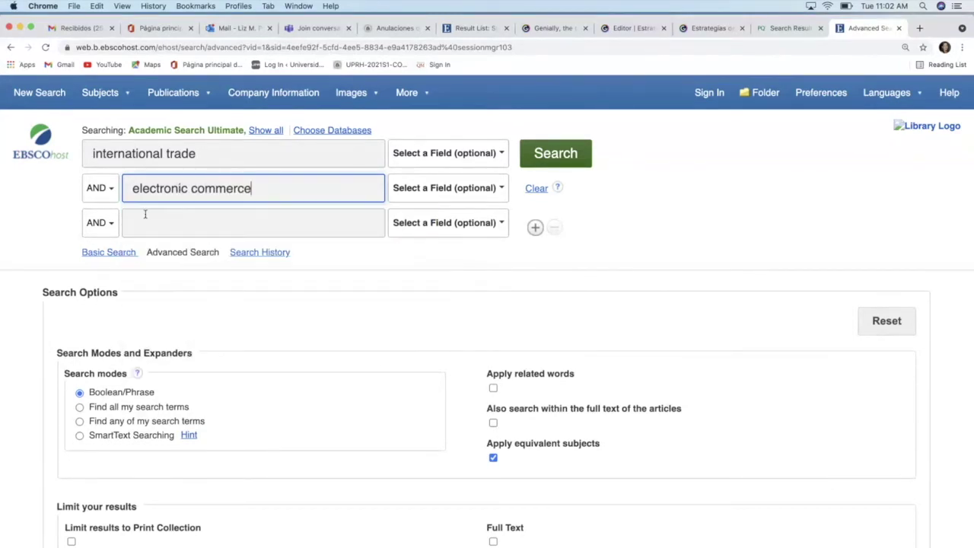
# Add "e-commerce" as the third search term and combine it with the OR operator.
pyautogui.click(145, 219)
pyautogui.write('e-')
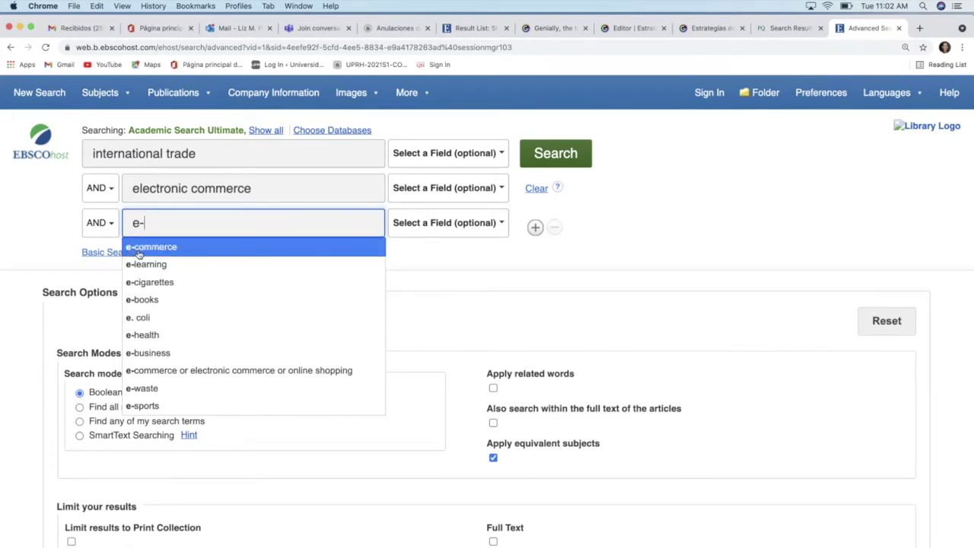
pyautogui.click(131, 249)
pyautogui.click(111, 224)
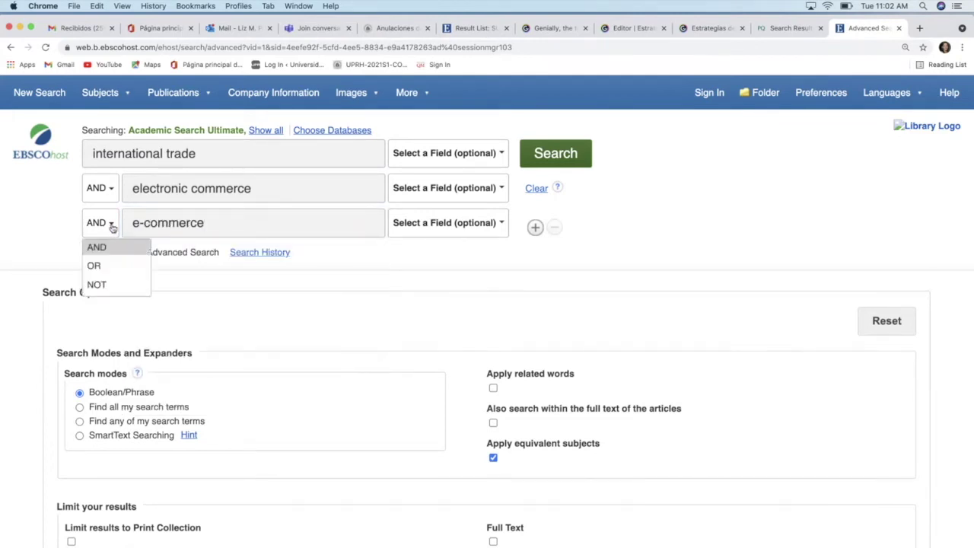
pyautogui.click(95, 267)
# Restrict all three search terms to the SU Subject Terms field.
pyautogui.click(502, 154)
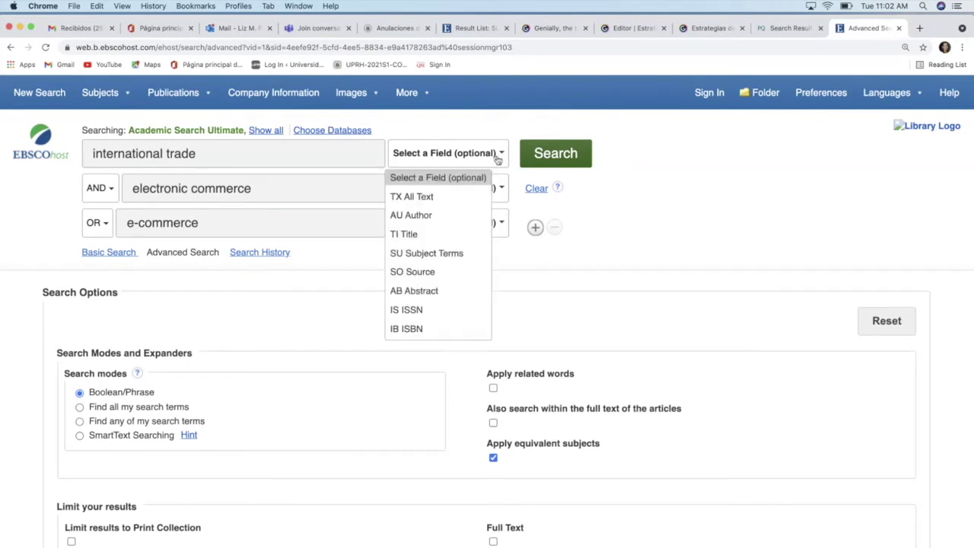
pyautogui.click(451, 254)
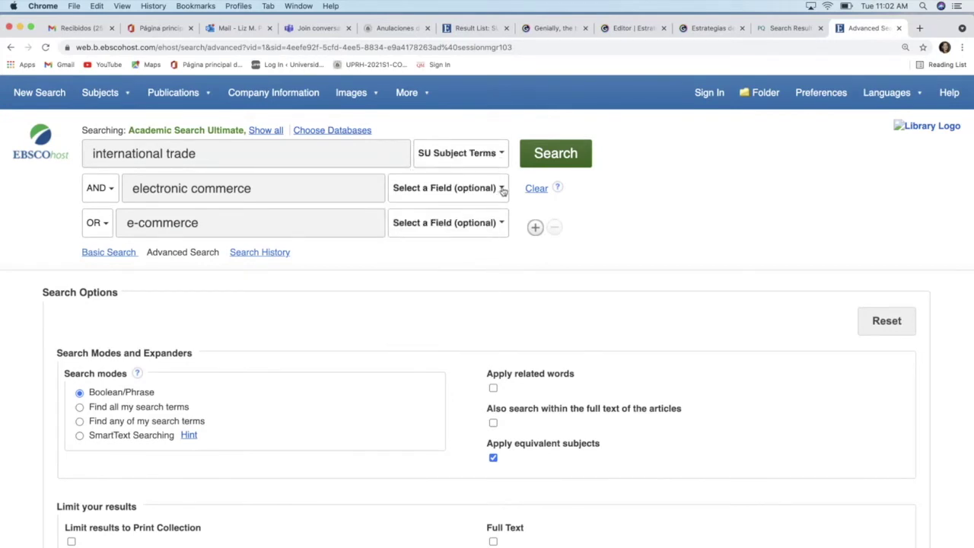
pyautogui.click(502, 190)
pyautogui.click(413, 288)
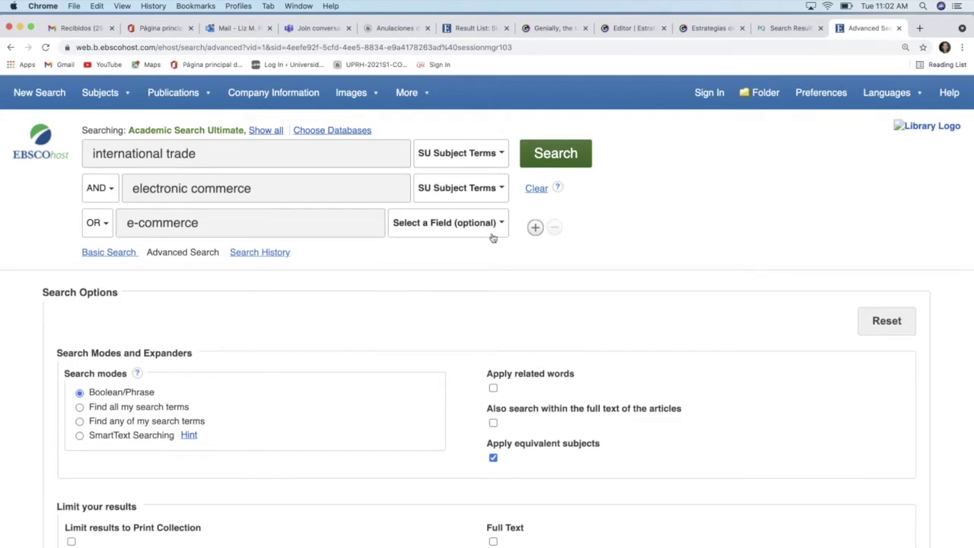
pyautogui.click(502, 224)
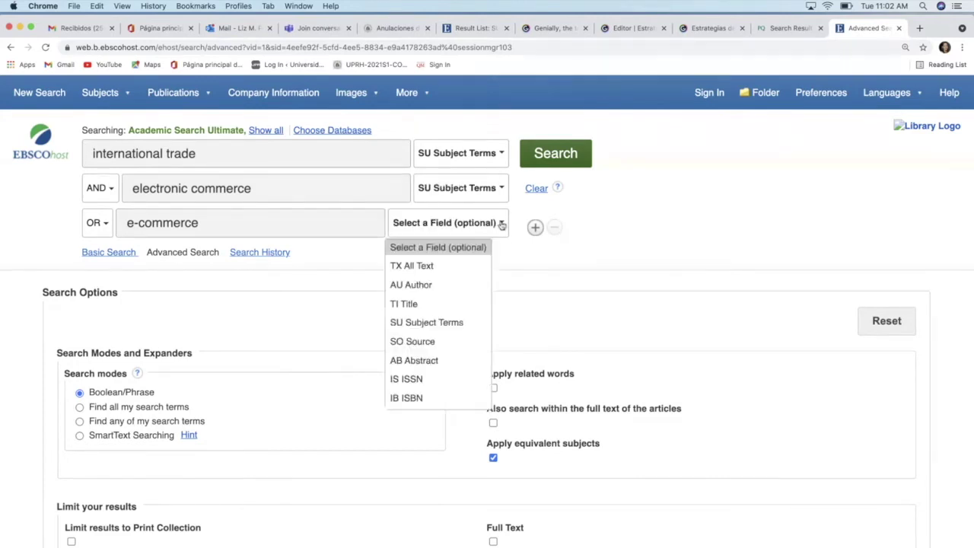
pyautogui.click(424, 324)
# Limit the results to Full Text and Scholarly (Peer Reviewed) Journals, and run the search.
pyautogui.scroll(-3, 280, 288)
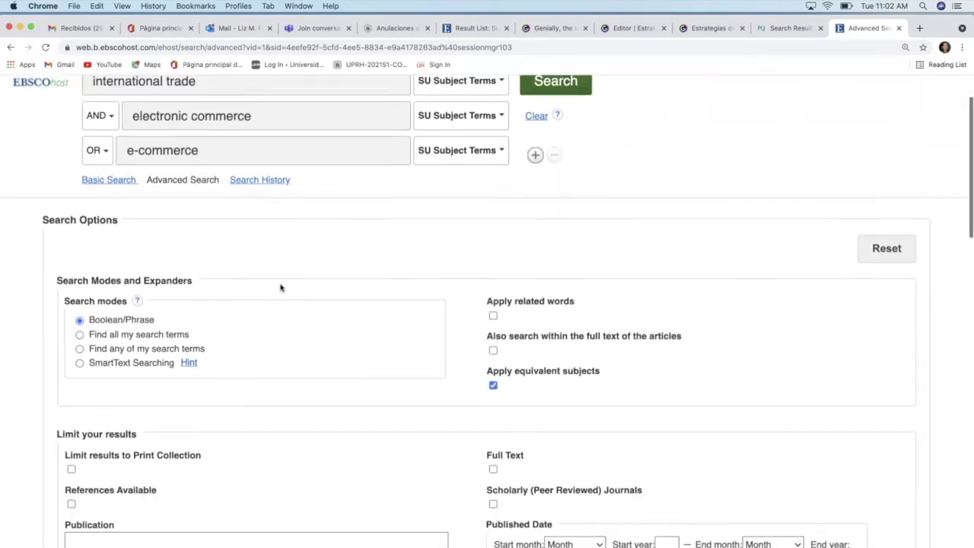
pyautogui.scroll(-5, 280, 288)
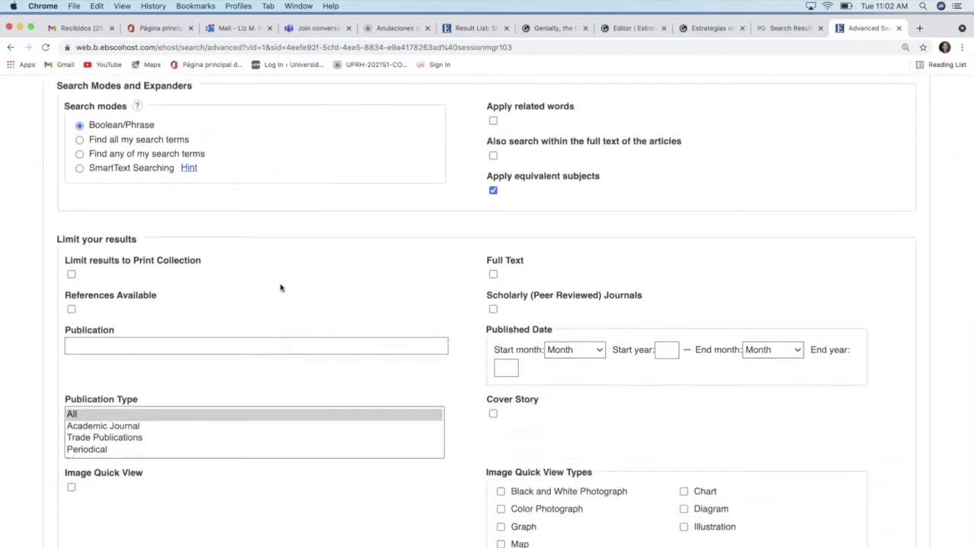
pyautogui.click(493, 274)
pyautogui.scroll(-5, 329, 431)
pyautogui.scroll(5, 386, 257)
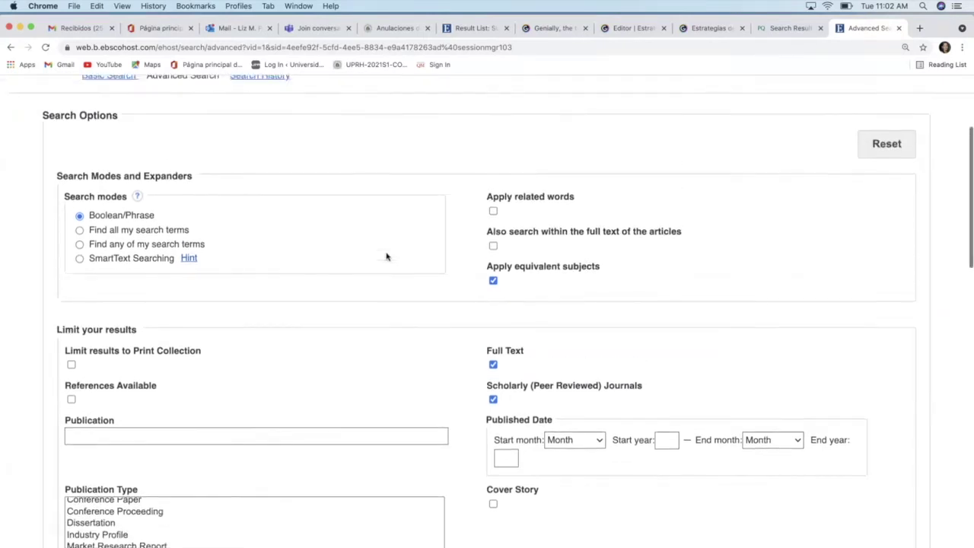
pyautogui.click(550, 158)
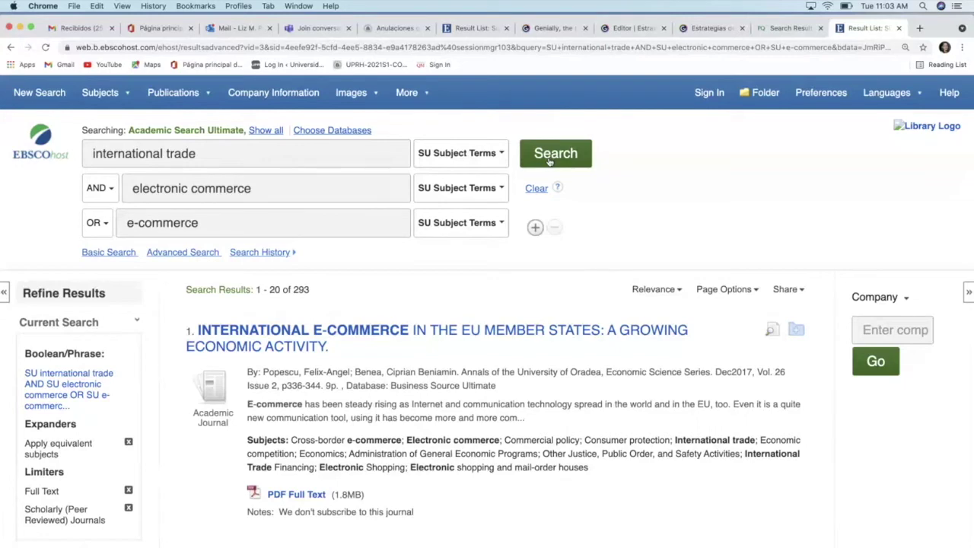
# Sort the search results by Date Newest and look over the first entries.
pyautogui.click(679, 291)
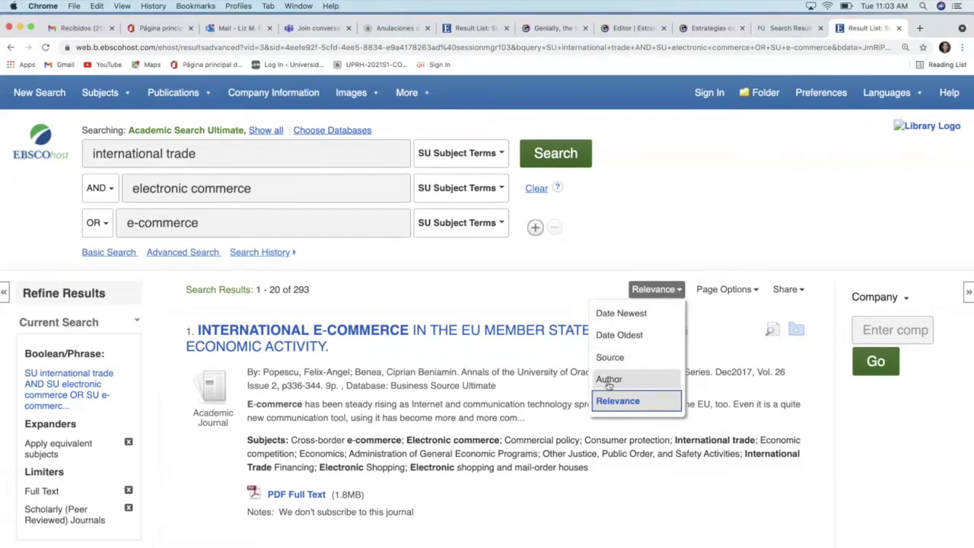
pyautogui.click(623, 318)
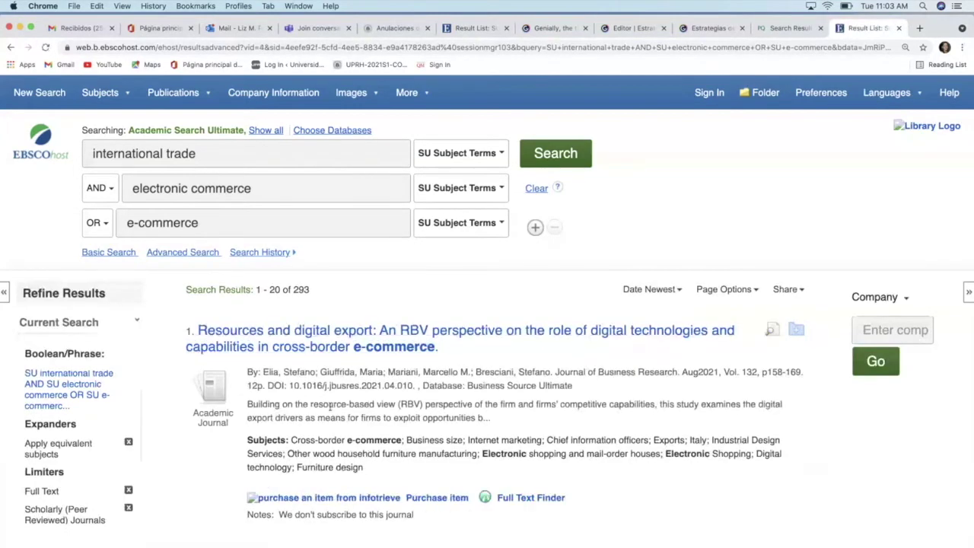
pyautogui.scroll(-3, 330, 407)
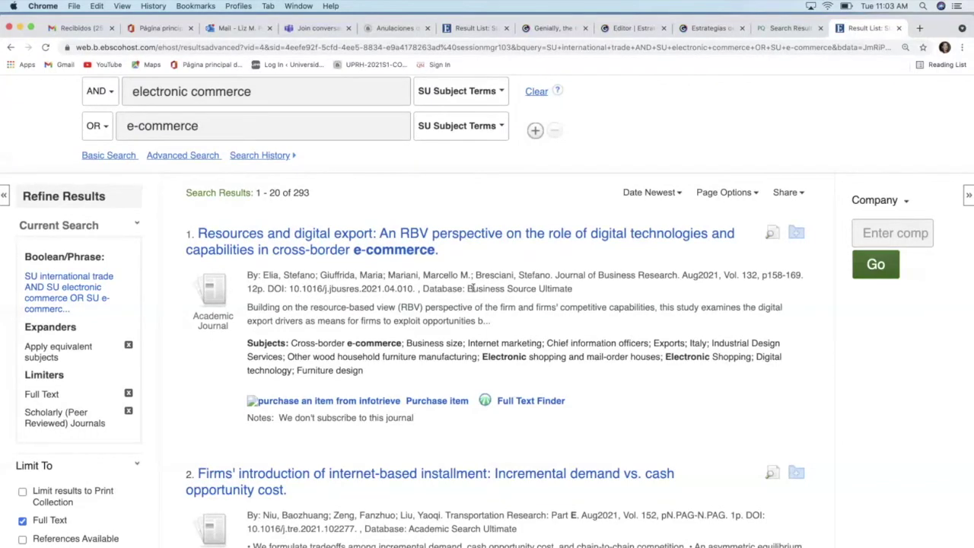
pyautogui.scroll(3, 470, 288)
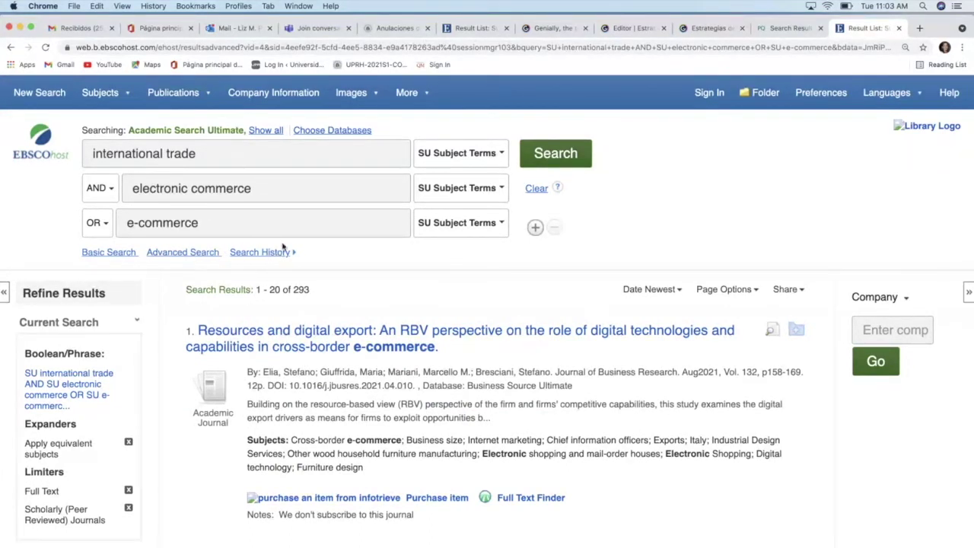
# Narrow the results to publication dates from 2012 to 2021.
pyautogui.scroll(-1, 261, 278)
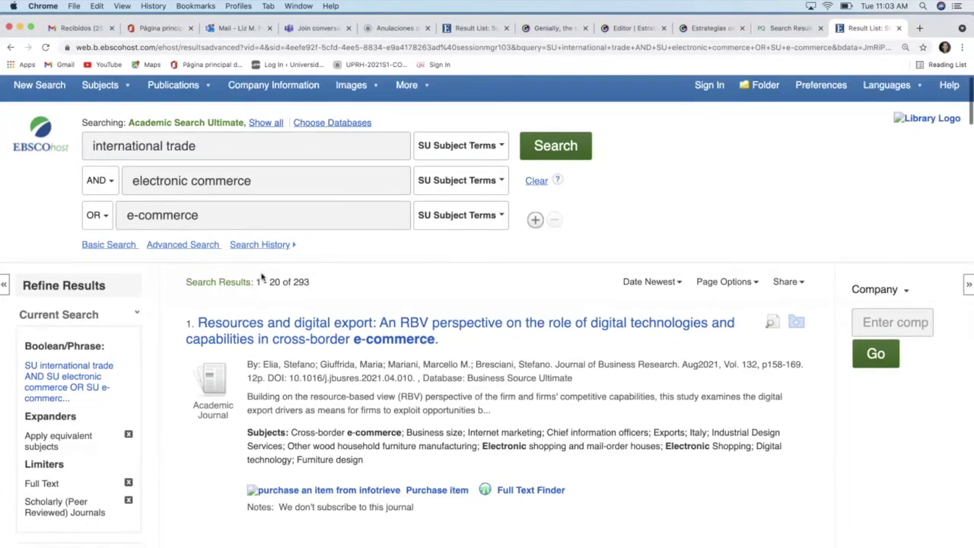
pyautogui.scroll(-5, 261, 278)
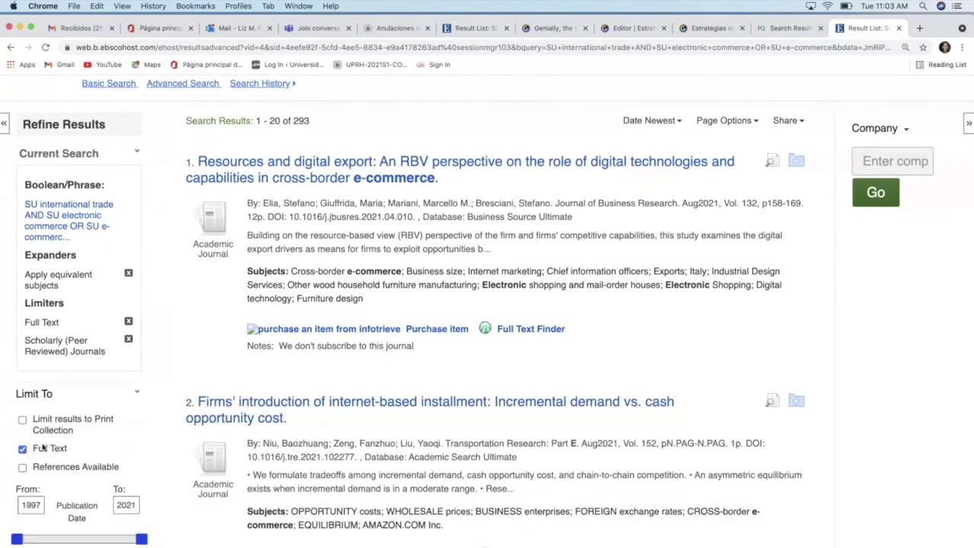
pyautogui.scroll(-6, 44, 473)
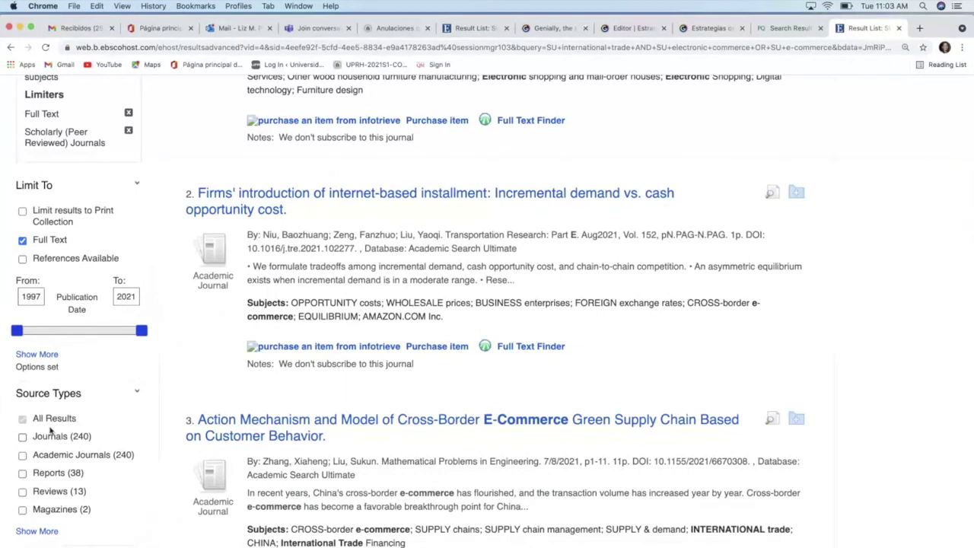
pyautogui.moveTo(17, 330); pyautogui.dragTo(93, 333)
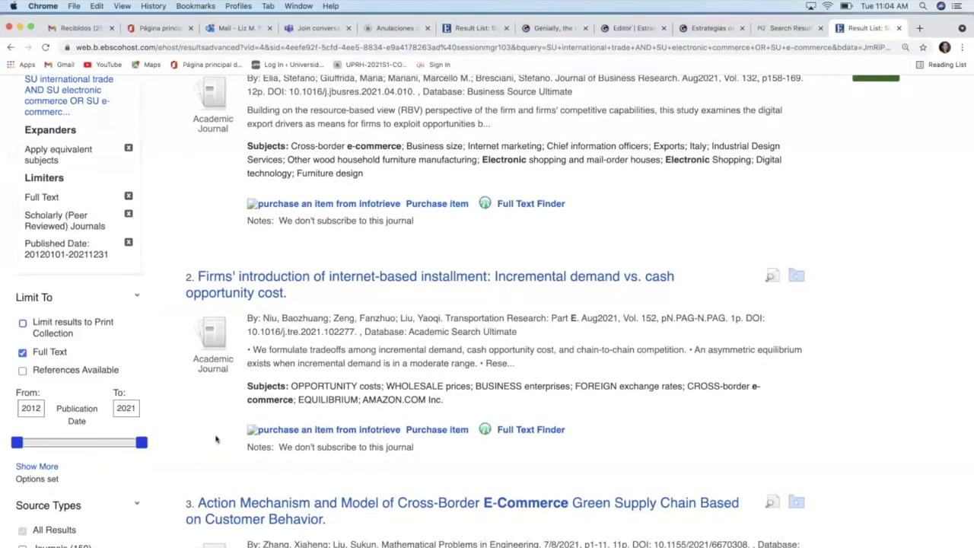
pyautogui.scroll(5, 215, 437)
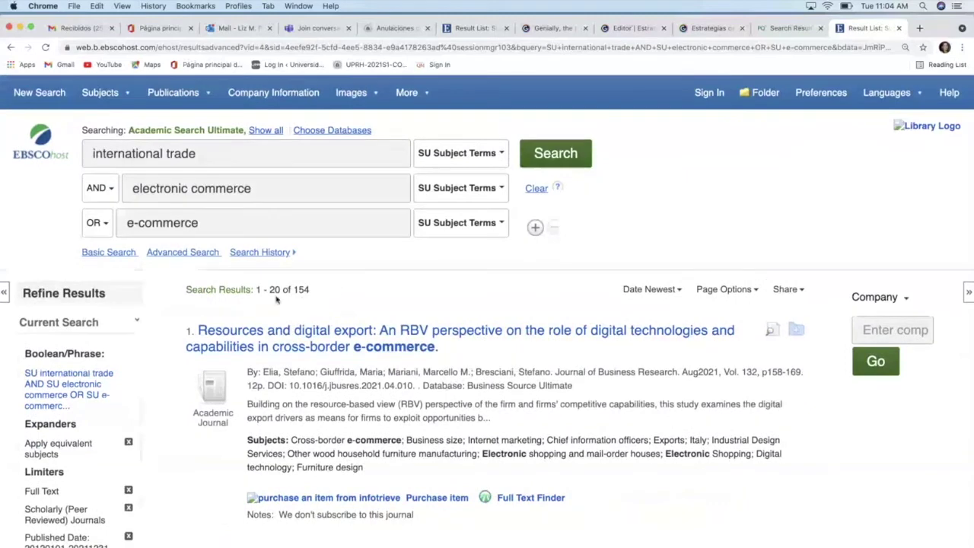
# Browse the filtered results and open the record for "Action Mechanism and Model of Cross-Border E-Commerce Green Supply Chain Based on Customer Behavior".
pyautogui.scroll(-3, 296, 358)
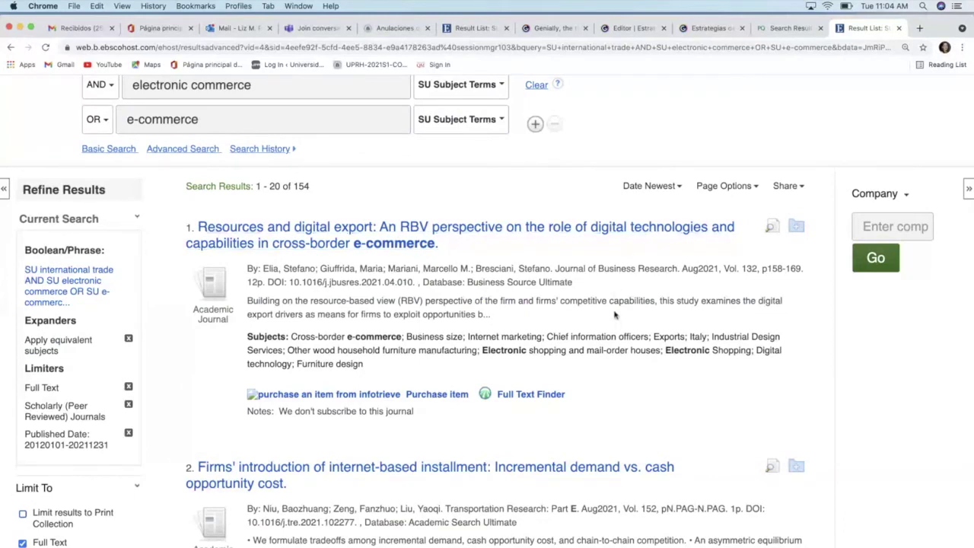
pyautogui.scroll(-2, 615, 315)
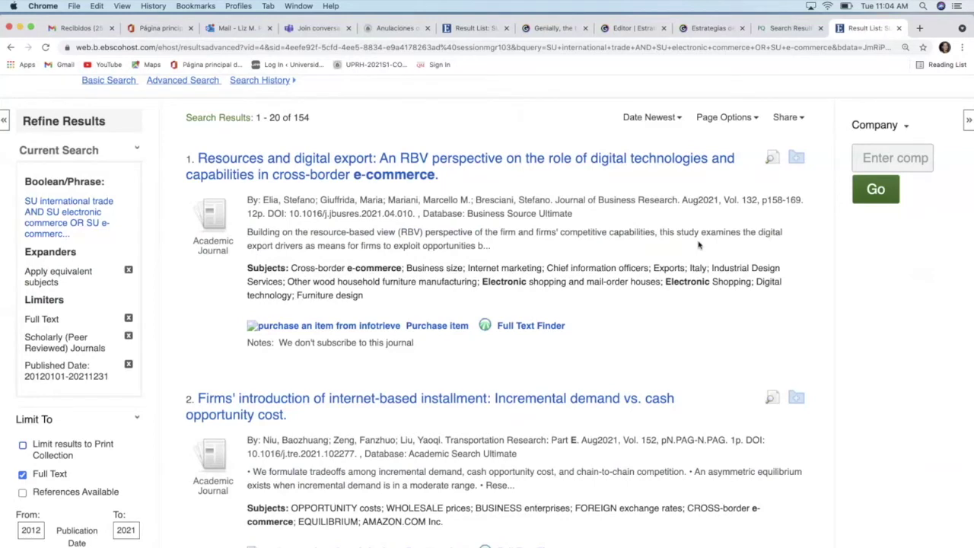
pyautogui.scroll(-5, 608, 306)
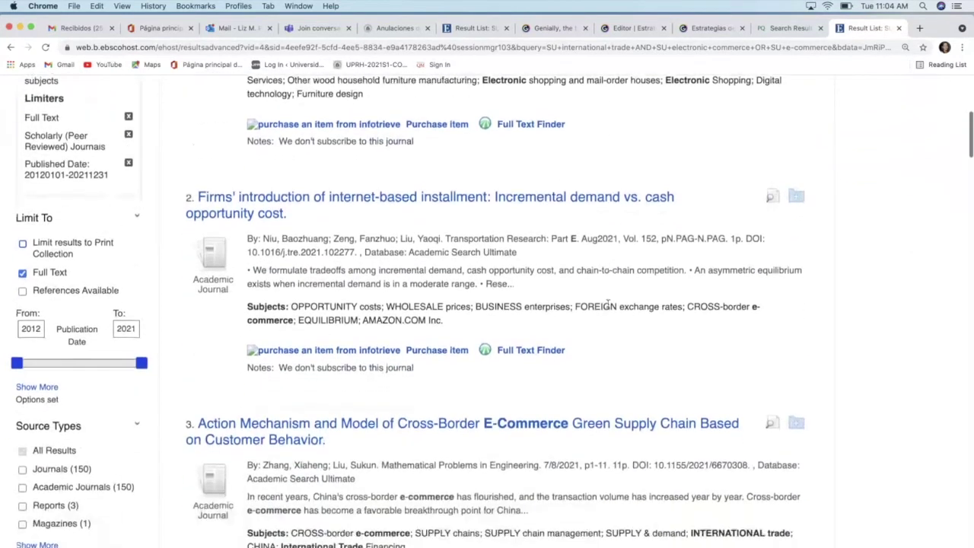
pyautogui.scroll(-3, 609, 305)
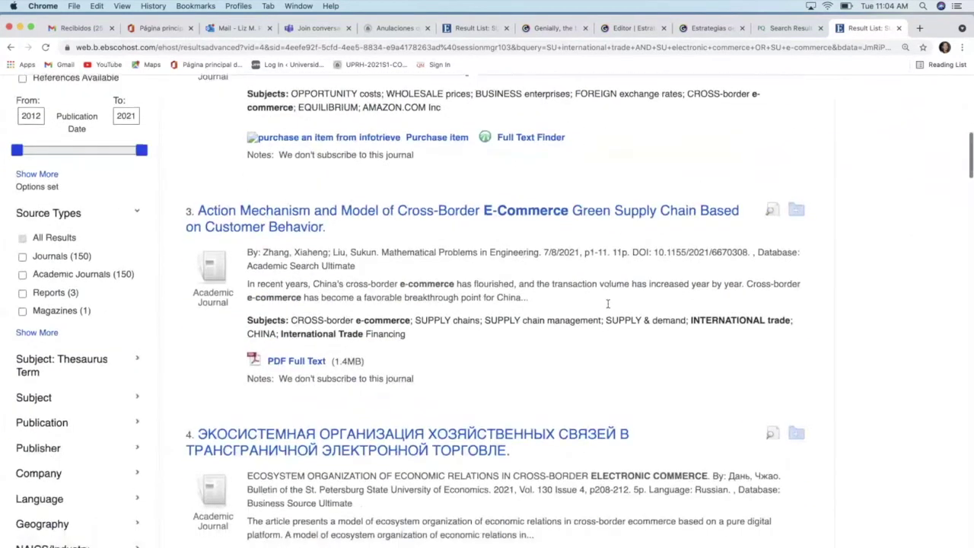
pyautogui.scroll(-1, 609, 307)
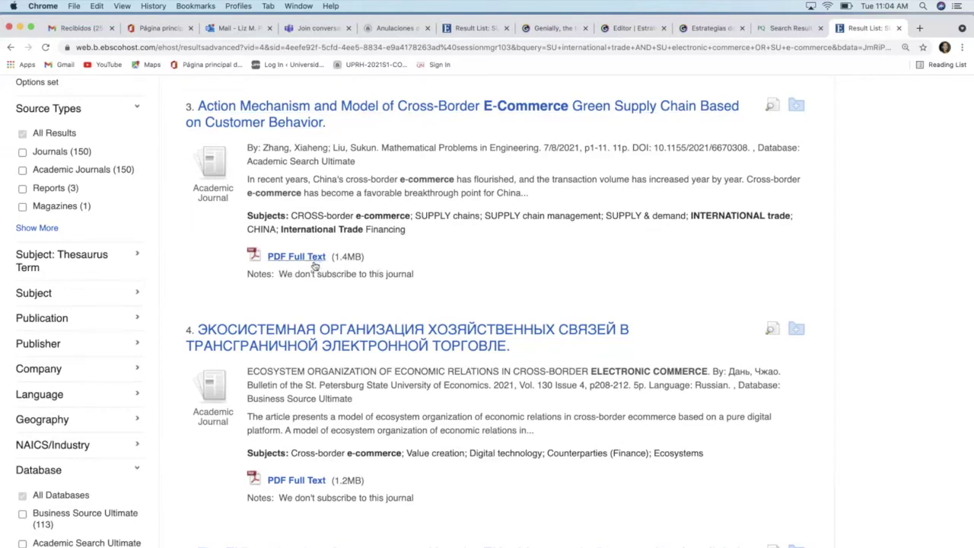
pyautogui.click(307, 116)
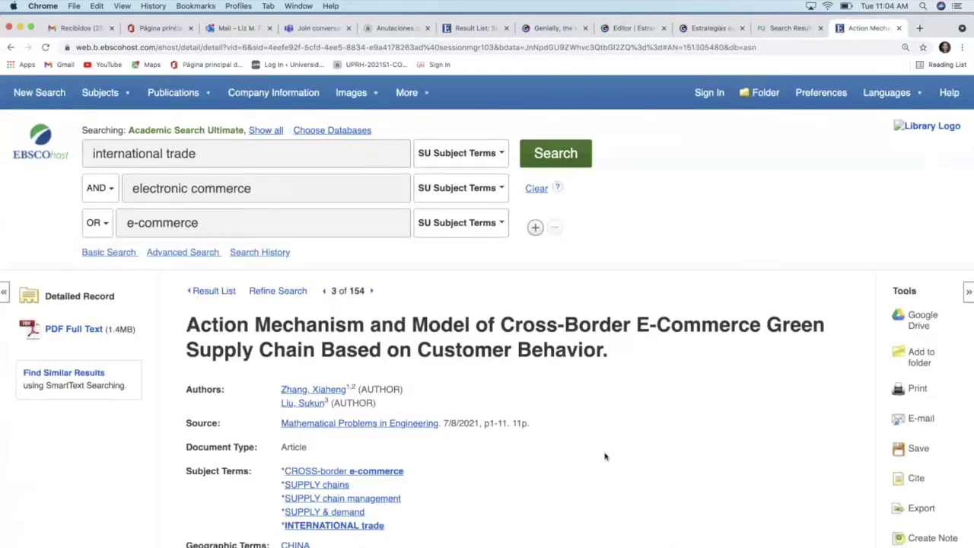
# Examine the green supply chain article's detailed record, including its source, subject terms, geographic terms and abstract.
pyautogui.scroll(-4, 604, 455)
pyautogui.scroll(-2, 604, 454)
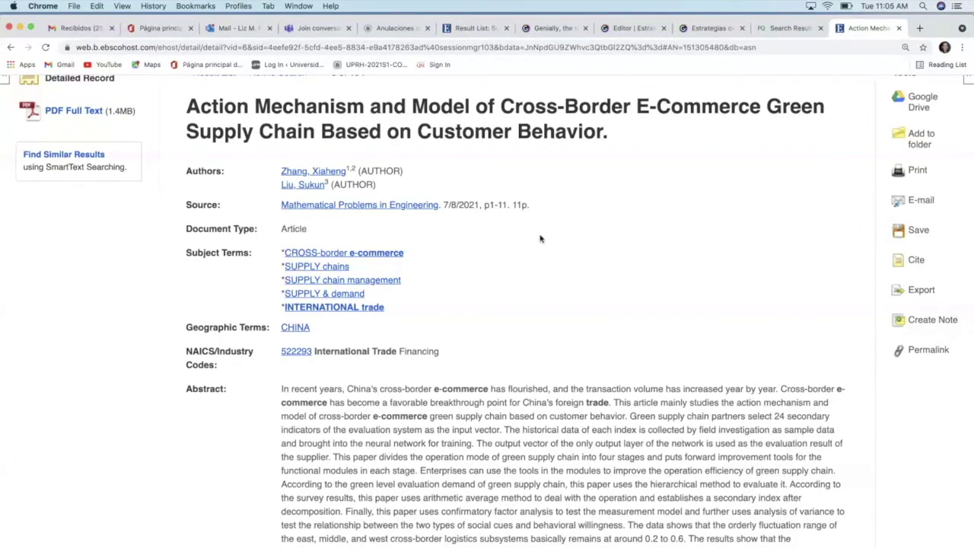
pyautogui.scroll(-3, 548, 356)
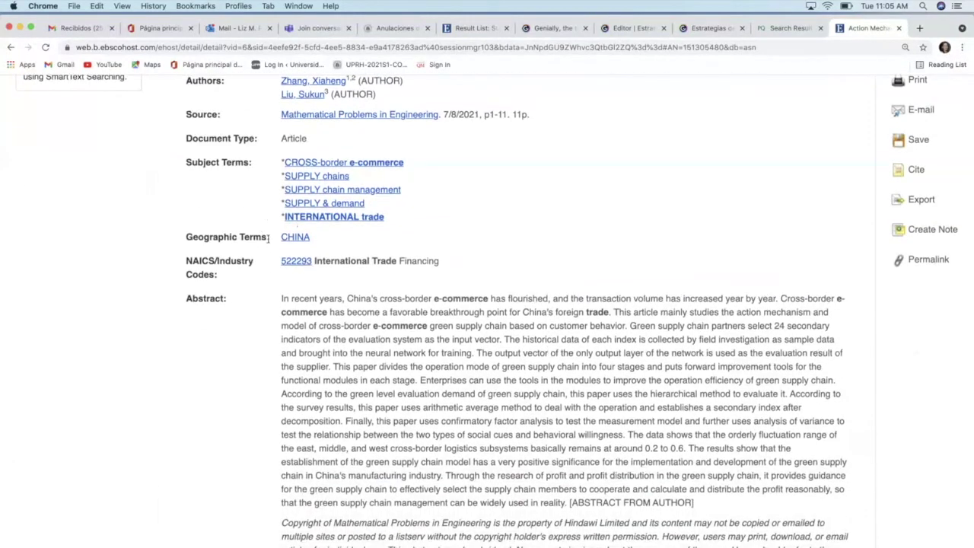
pyautogui.scroll(-2, 279, 335)
pyautogui.scroll(-2, 278, 335)
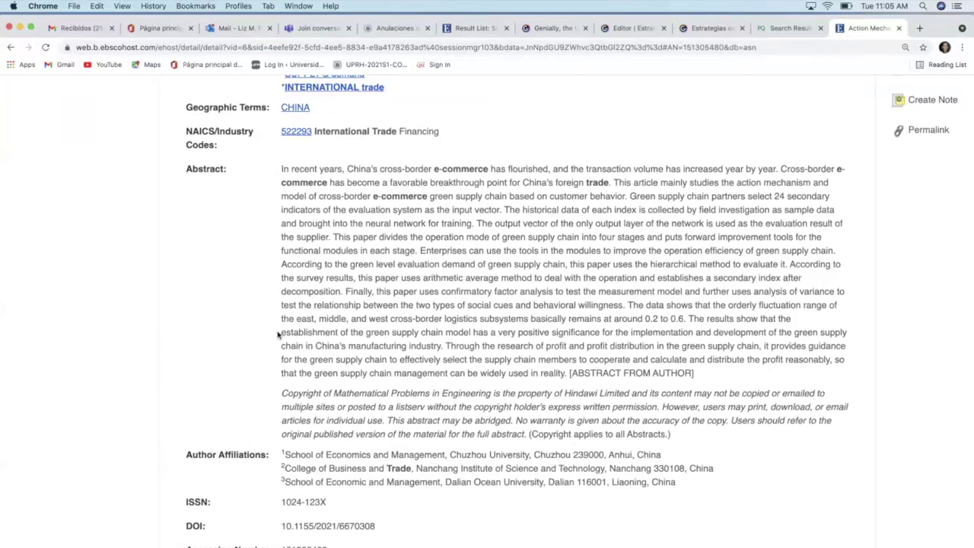
pyautogui.scroll(5, 277, 334)
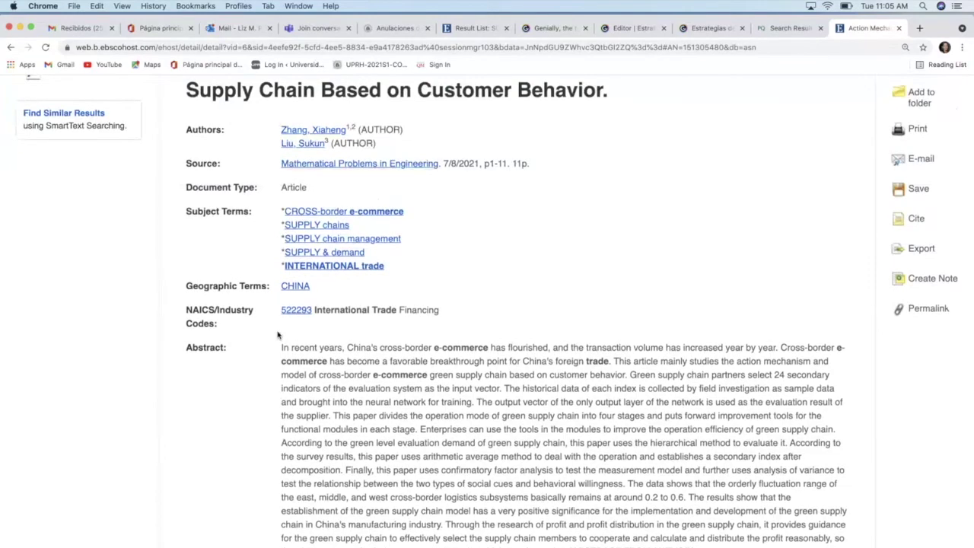
pyautogui.scroll(3, 277, 334)
# Return to the result list and open the record for "Strategic orientations and digital marketing tactics in cross-border e-commerce".
pyautogui.click(214, 151)
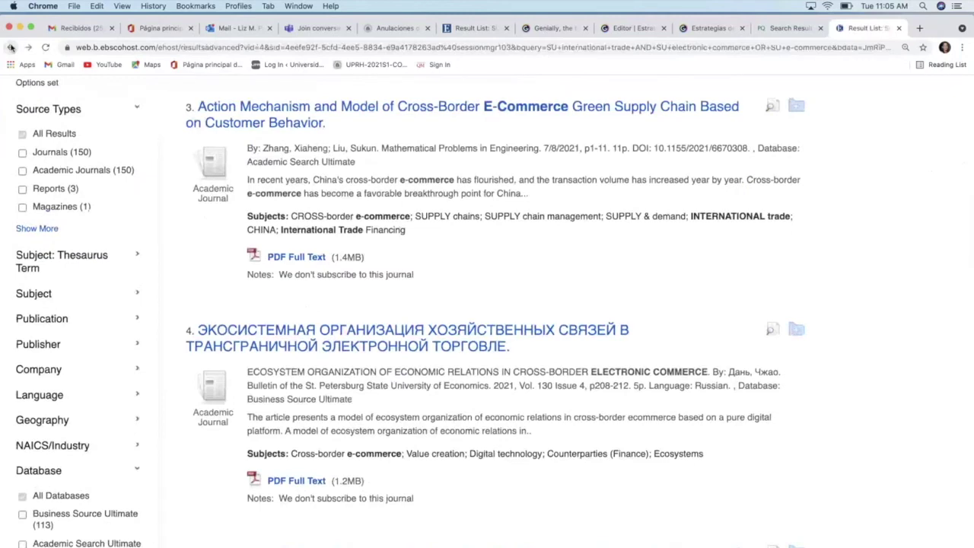
pyautogui.scroll(-3, 267, 336)
pyautogui.scroll(-5, 267, 336)
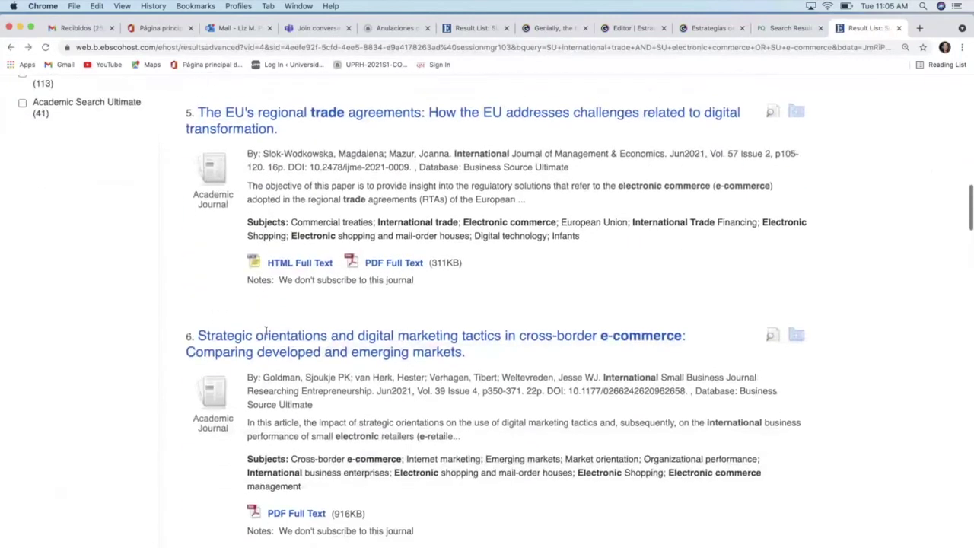
pyautogui.click(267, 332)
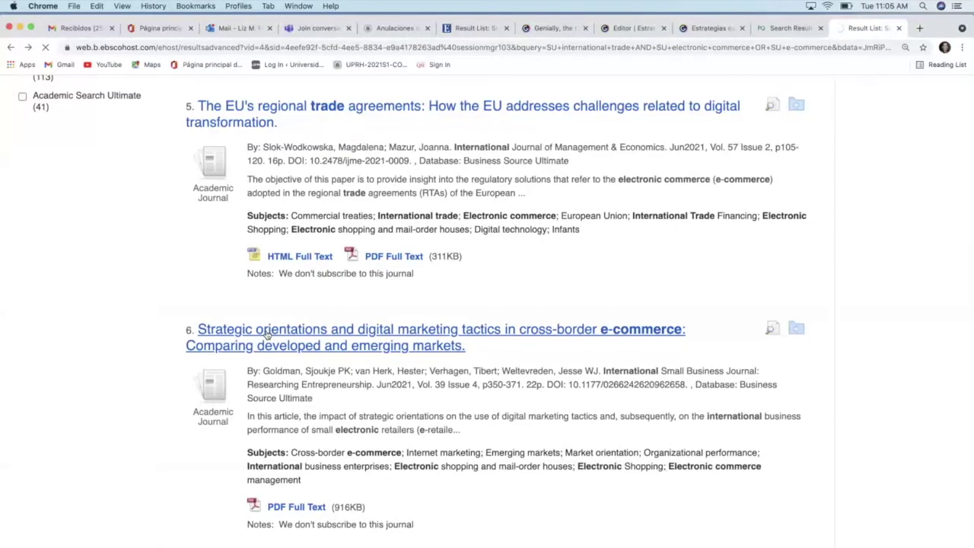
# Examine the digital marketing tactics article's detailed record, including its subject terms, author-supplied keywords, abstract and available tools.
pyautogui.scroll(-4, 267, 335)
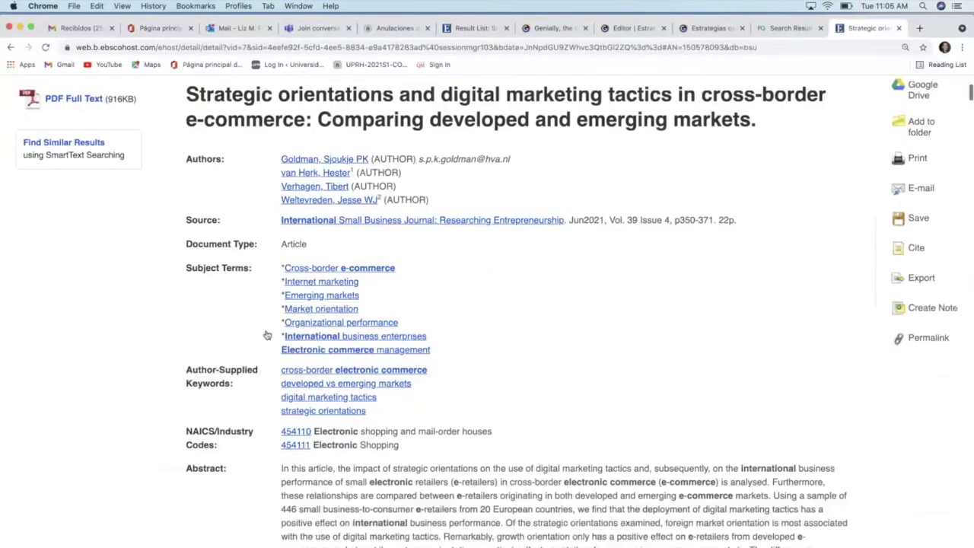
pyautogui.scroll(-1, 267, 335)
pyautogui.scroll(-5, 267, 335)
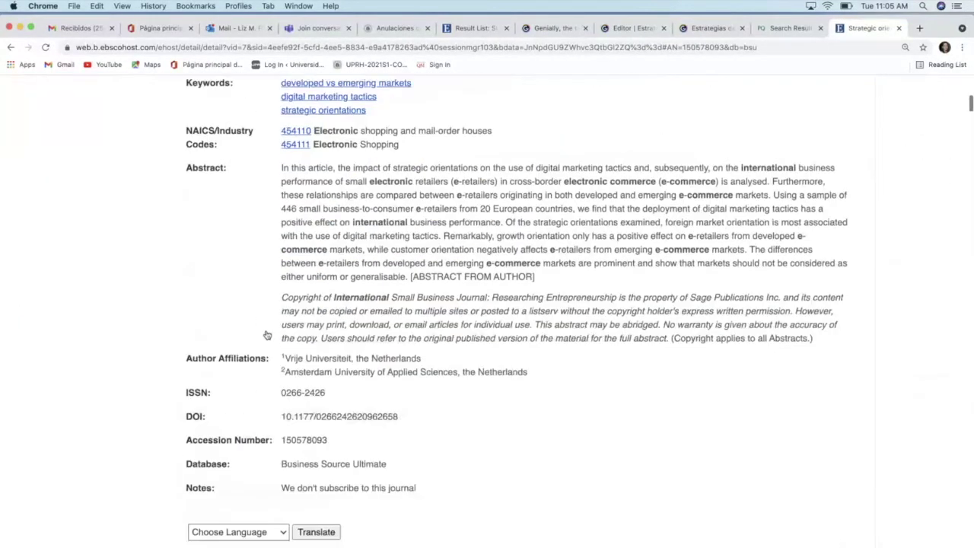
pyautogui.scroll(2, 267, 335)
pyautogui.scroll(-1, 268, 335)
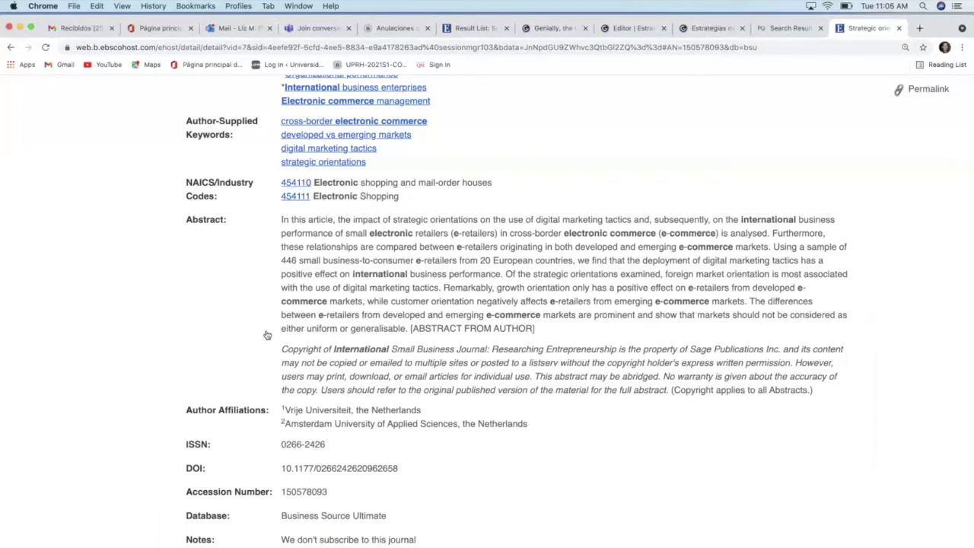
pyautogui.scroll(4, 267, 335)
pyautogui.scroll(2, 267, 335)
pyautogui.scroll(-3, 267, 335)
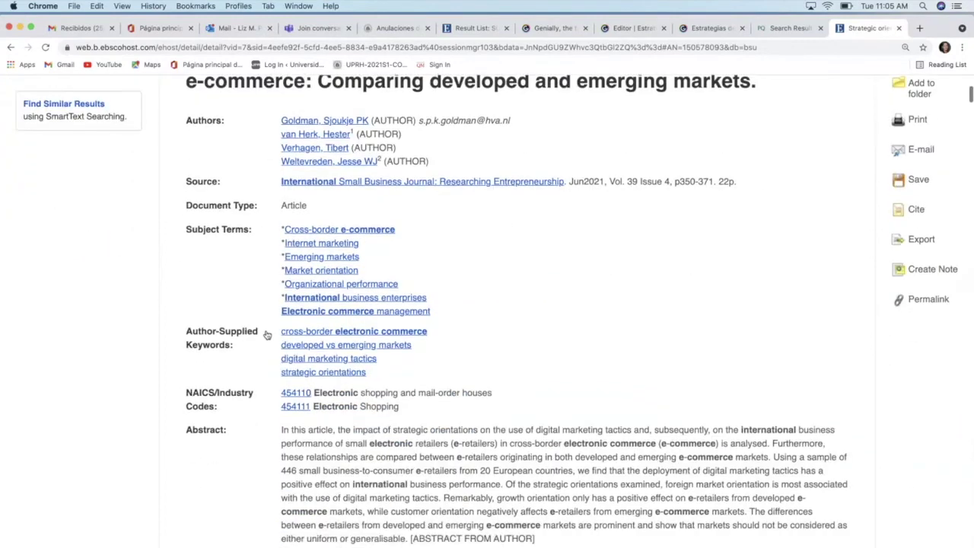
pyautogui.scroll(1, 267, 335)
pyautogui.scroll(1, 268, 334)
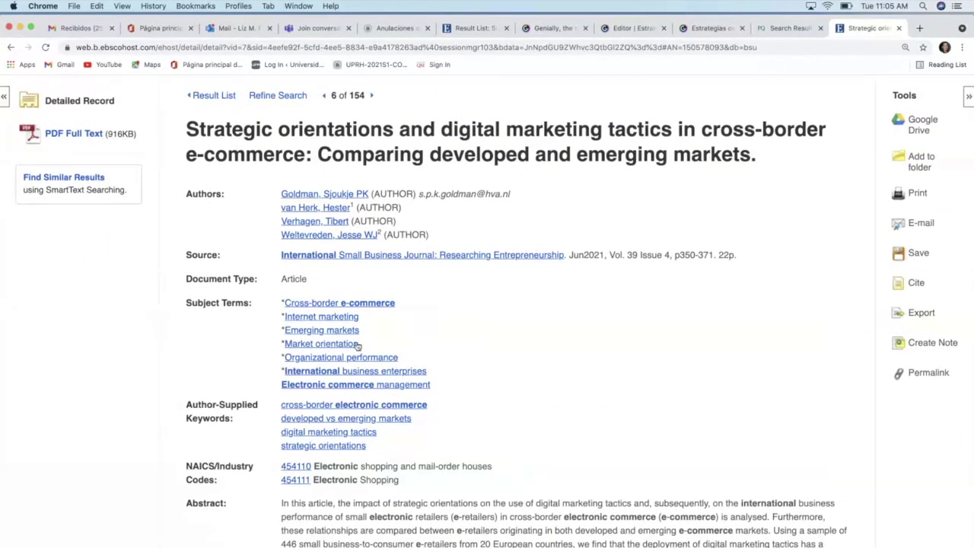
# Add the digital marketing tactics article to the folder and return to the result list.
pyautogui.click(920, 160)
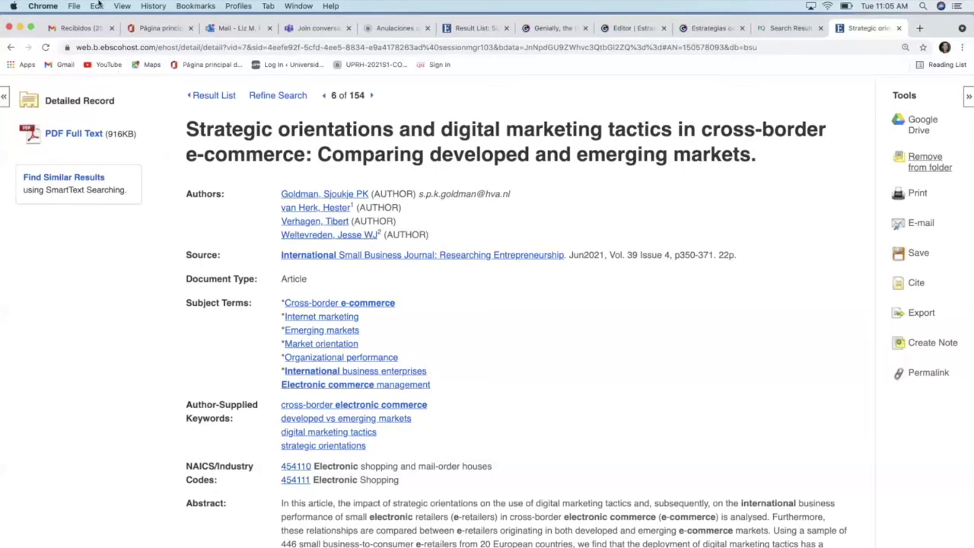
pyautogui.click(214, 95)
# Add results 7 through 10 to the folder, from the supply chain coordination article to the China tax and customs policies article.
pyautogui.scroll(-5, 244, 252)
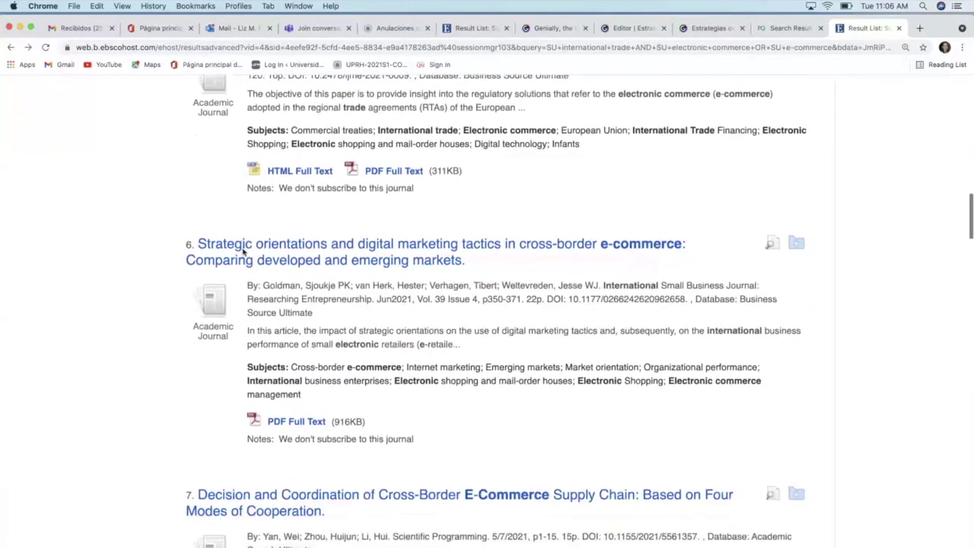
pyautogui.scroll(-1, 243, 252)
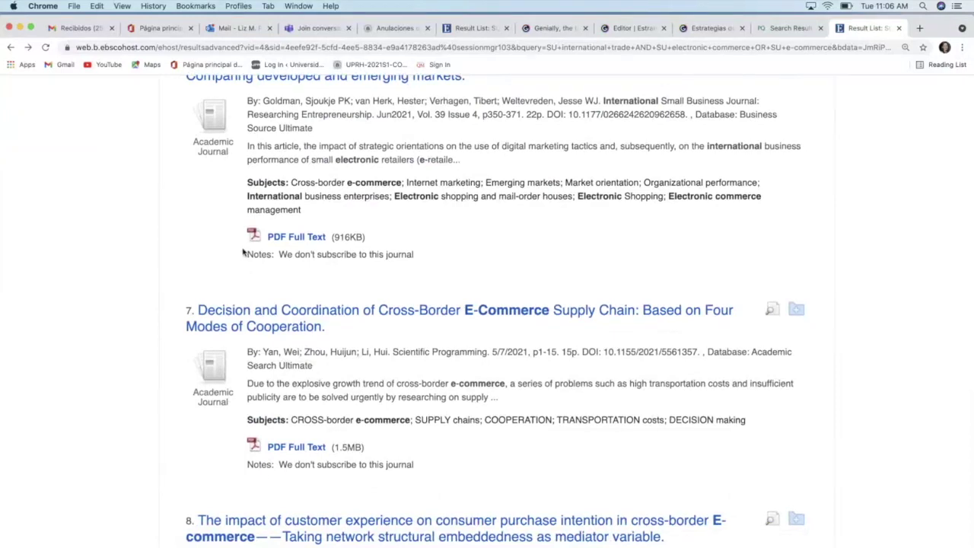
pyautogui.scroll(-3, 259, 416)
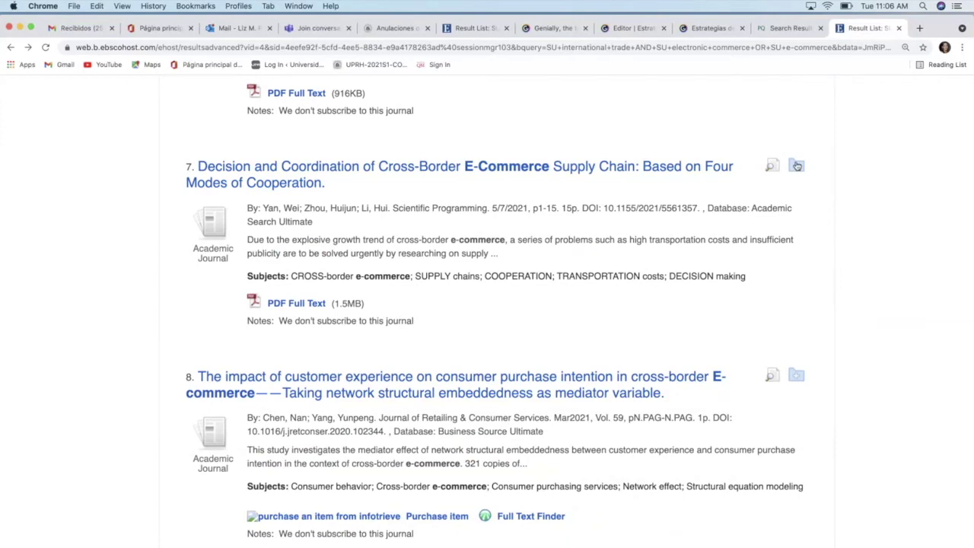
pyautogui.scroll(-3, 798, 237)
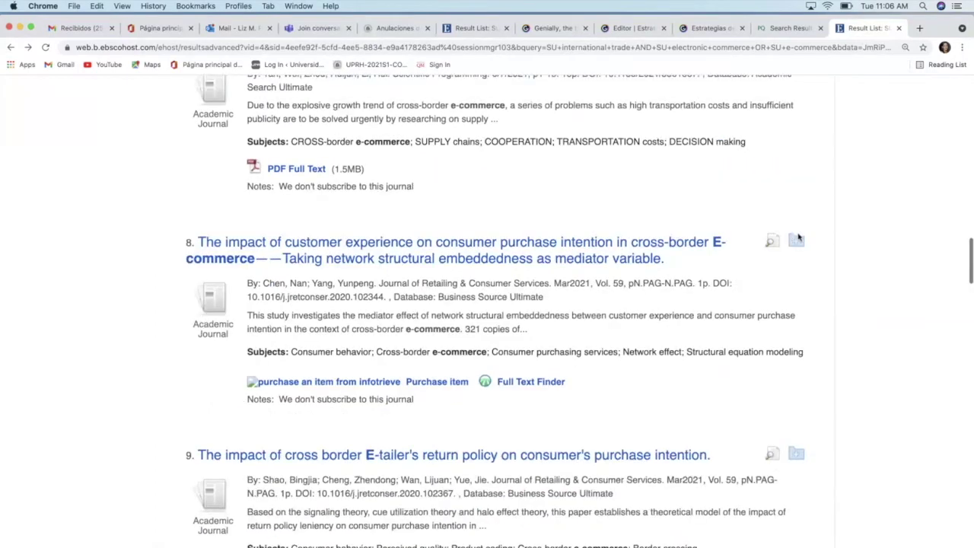
pyautogui.scroll(-3, 797, 233)
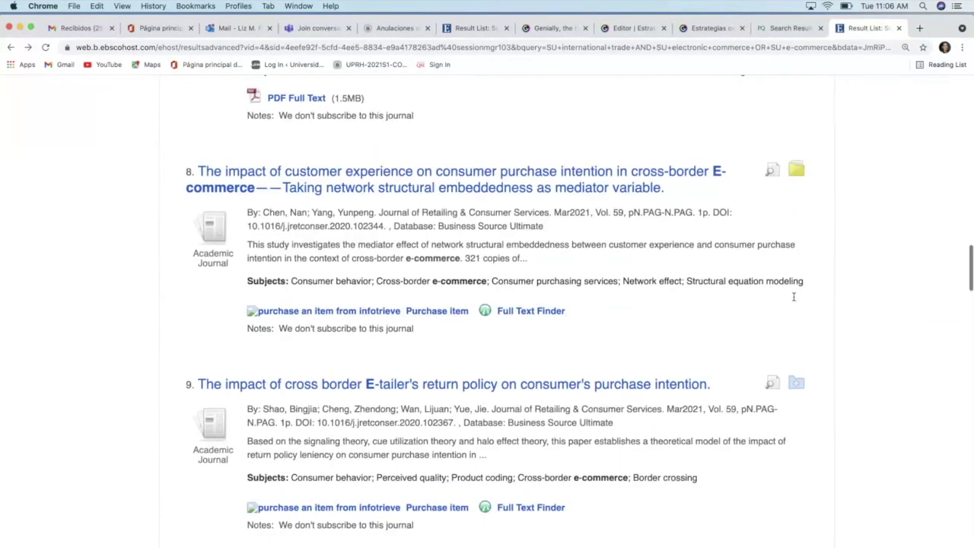
pyautogui.click(795, 252)
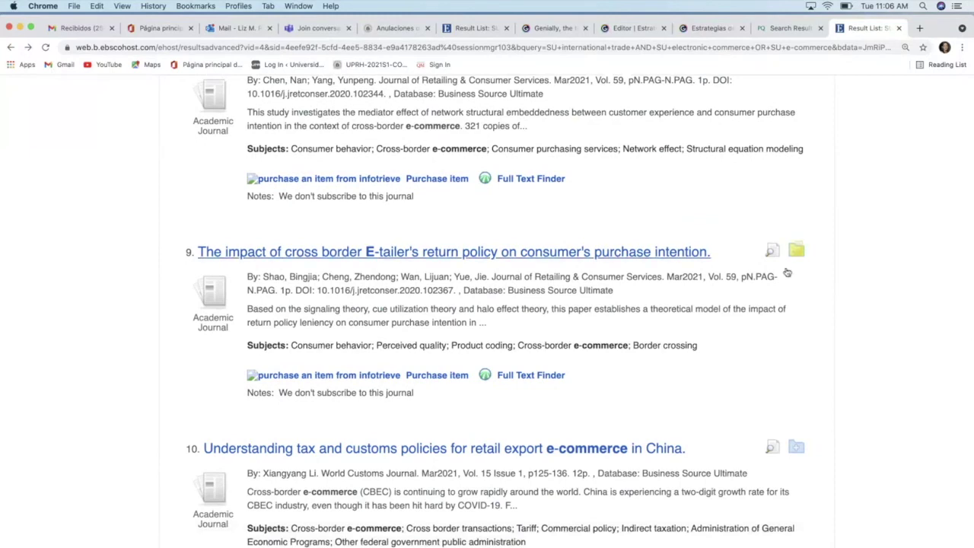
pyautogui.scroll(-2, 773, 290)
pyautogui.scroll(-3, 773, 290)
pyautogui.click(797, 263)
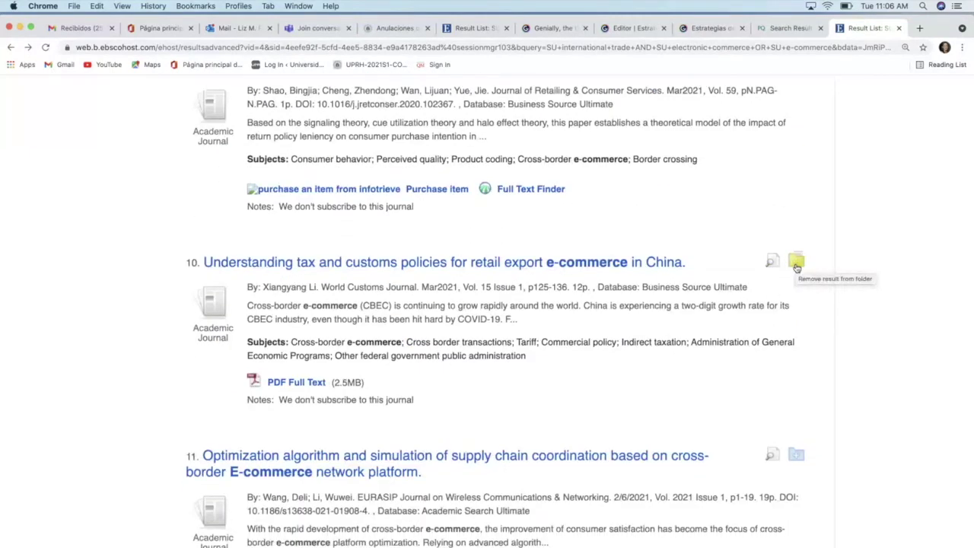
# Browse the following results and open the record for "Research on e-commerce integrated management information system of cross-border enterprises based on collaborative information middleware".
pyautogui.scroll(-3, 688, 373)
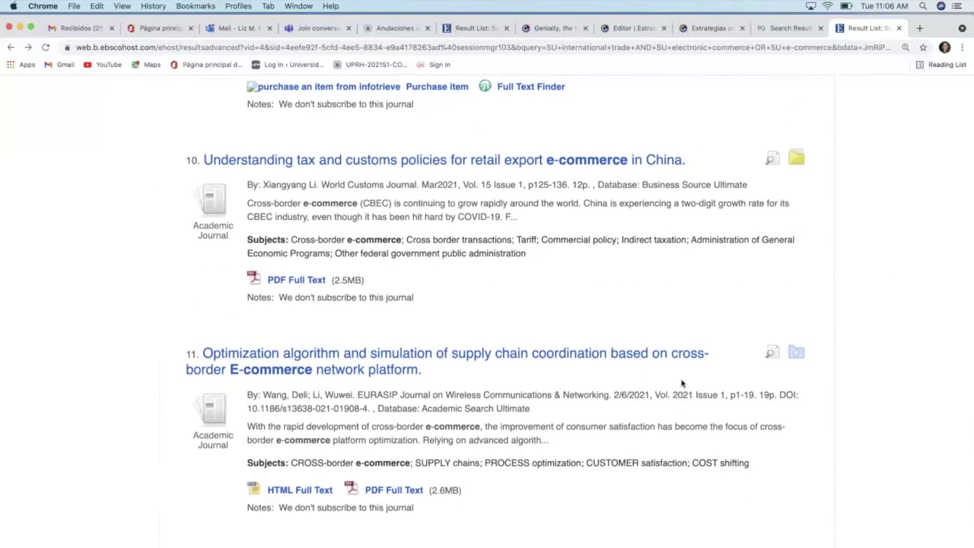
pyautogui.scroll(1, 682, 383)
pyautogui.scroll(-2, 682, 383)
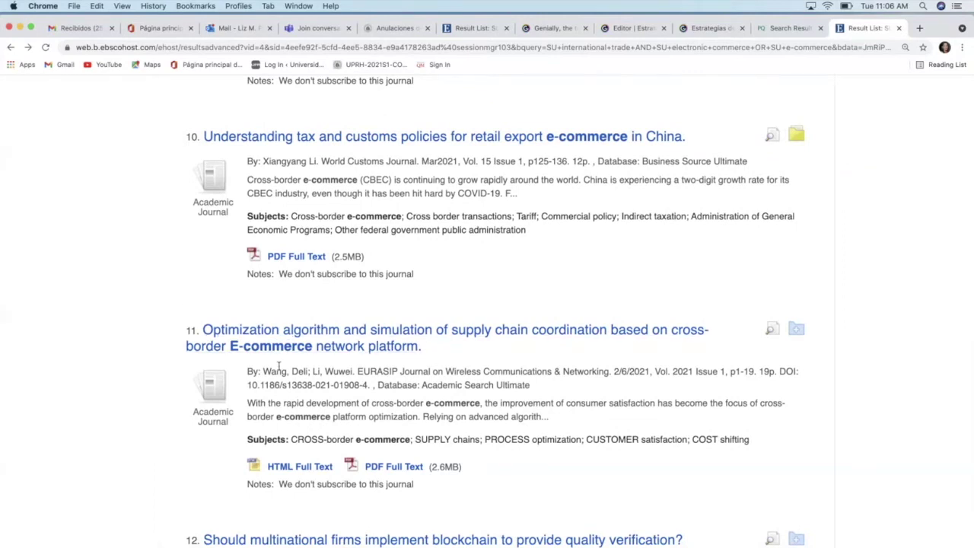
pyautogui.scroll(-2, 275, 367)
pyautogui.scroll(-2, 278, 365)
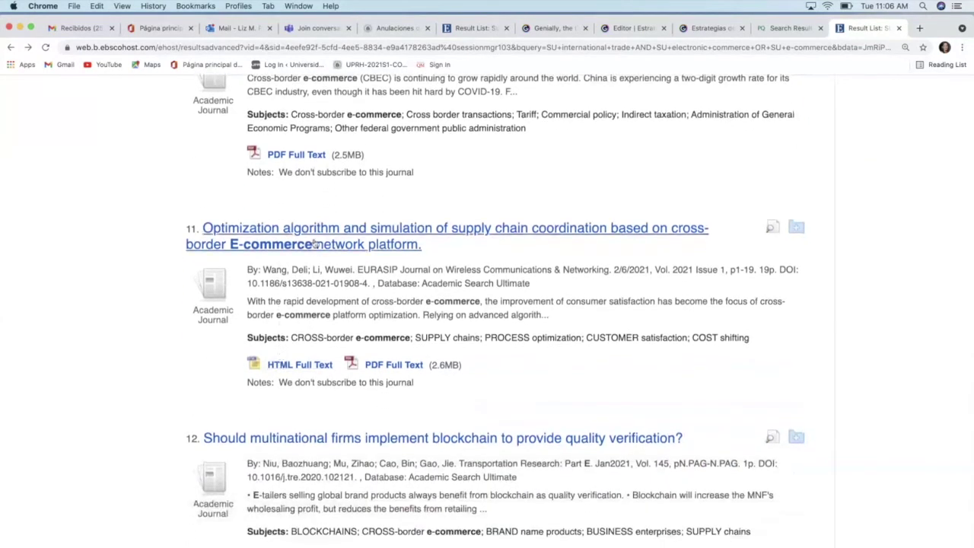
pyautogui.scroll(-1, 422, 332)
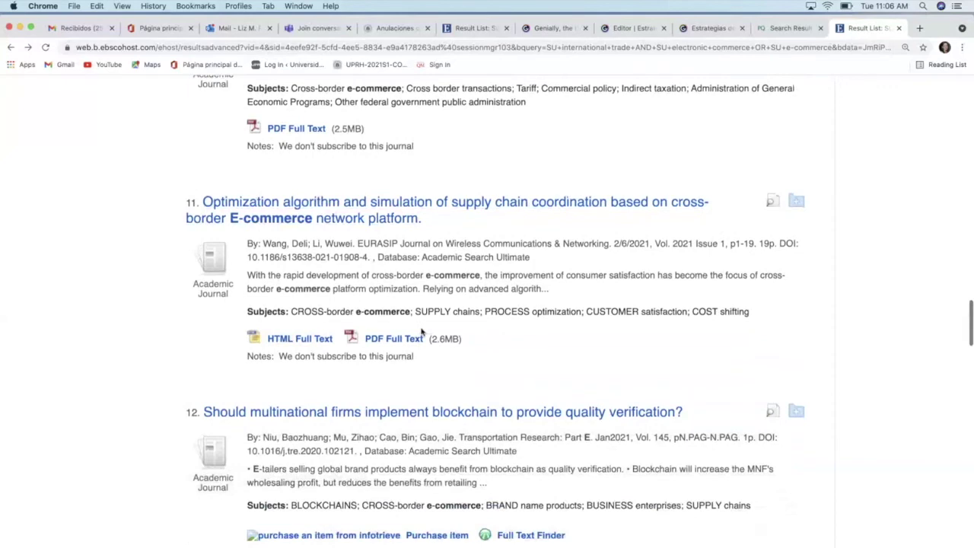
pyautogui.scroll(-5, 422, 333)
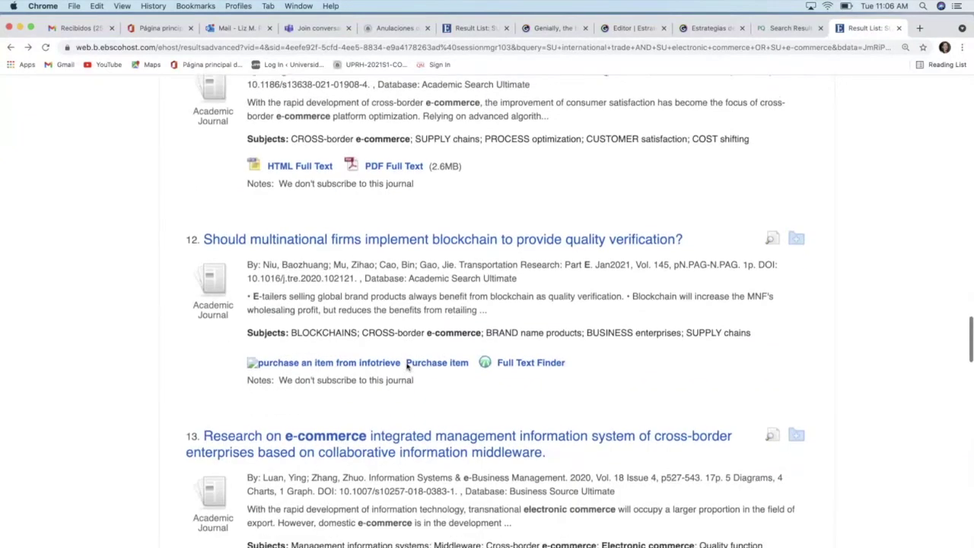
pyautogui.scroll(-1, 407, 367)
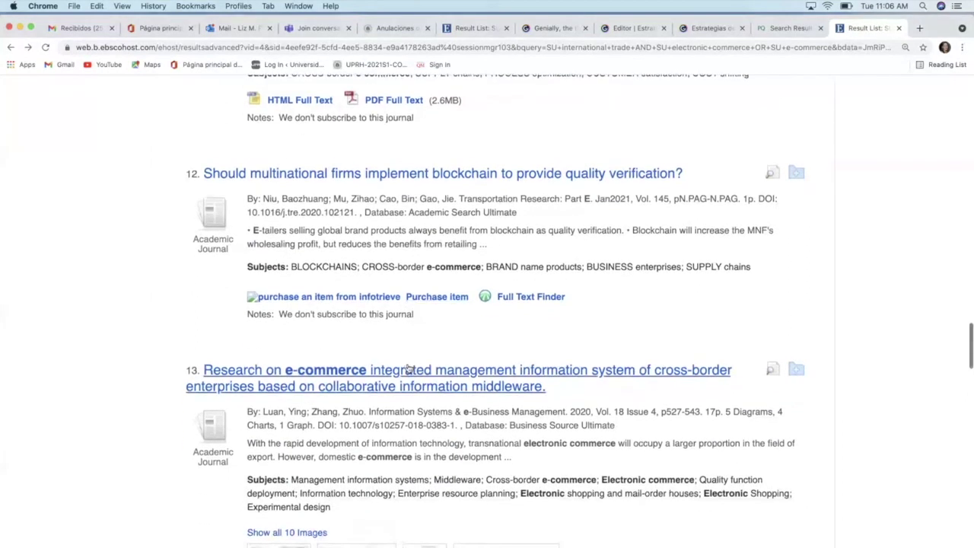
pyautogui.click(409, 370)
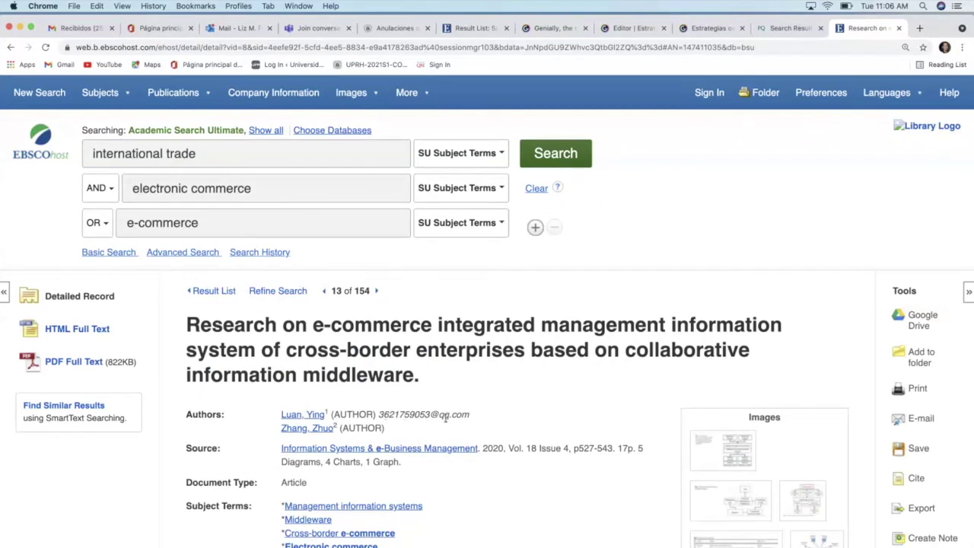
# List the works by the article's first author, then return to the article's detailed record.
pyautogui.scroll(-5, 384, 430)
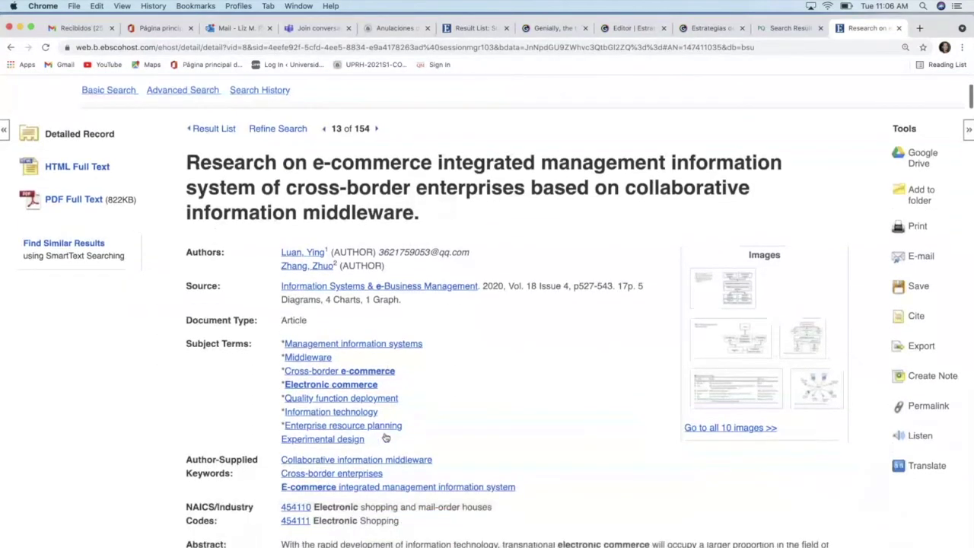
pyautogui.click(294, 250)
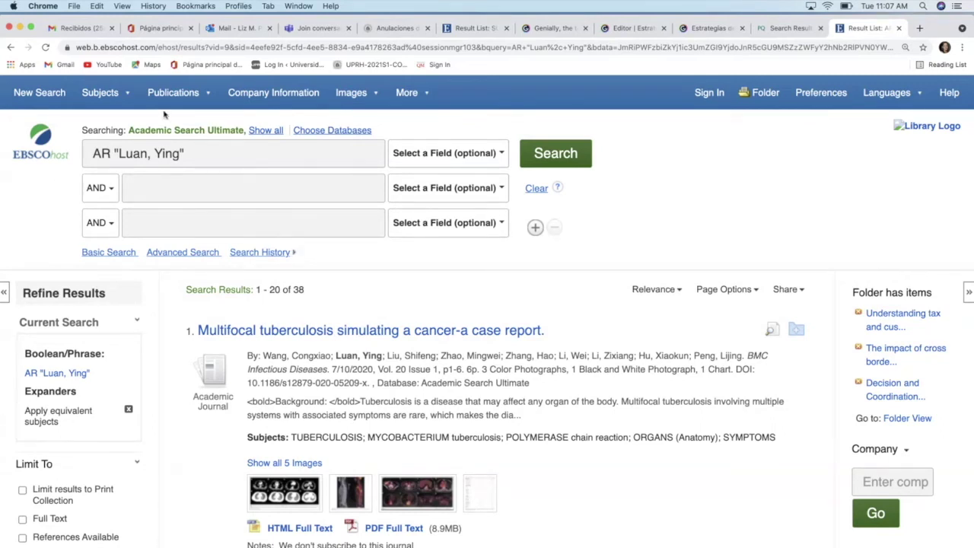
pyautogui.click(11, 48)
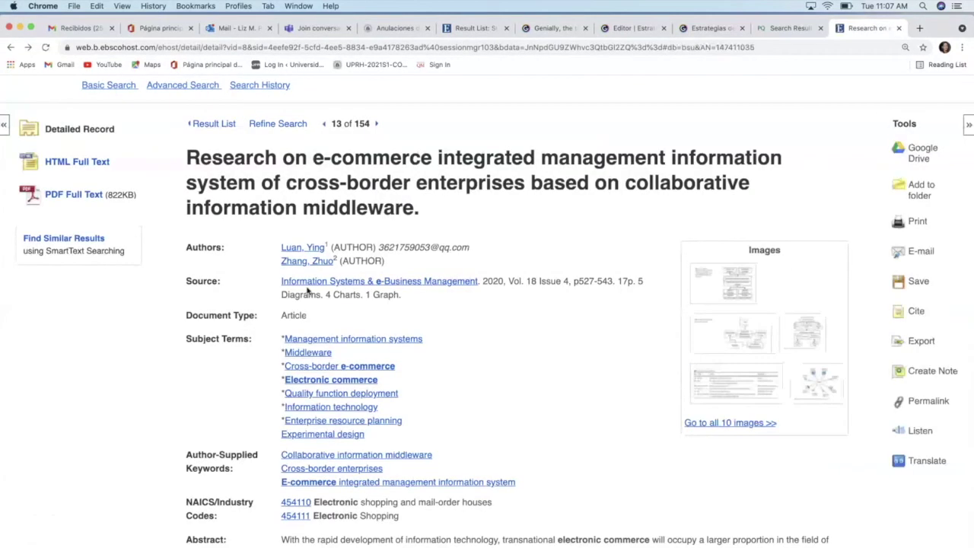
# Review the middleware article's source, subject terms, keywords and abstract, and open its HTML full text.
pyautogui.scroll(-5, 538, 387)
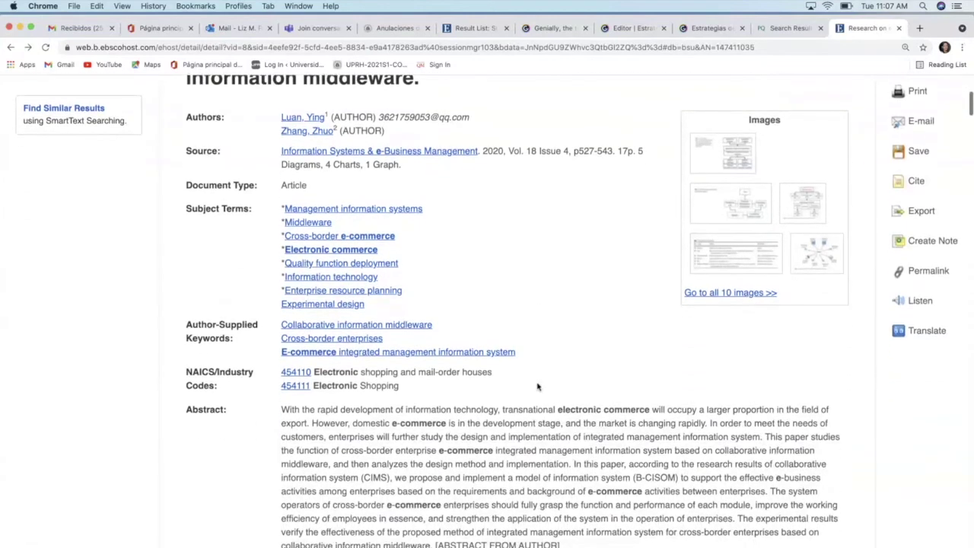
pyautogui.scroll(3, 537, 387)
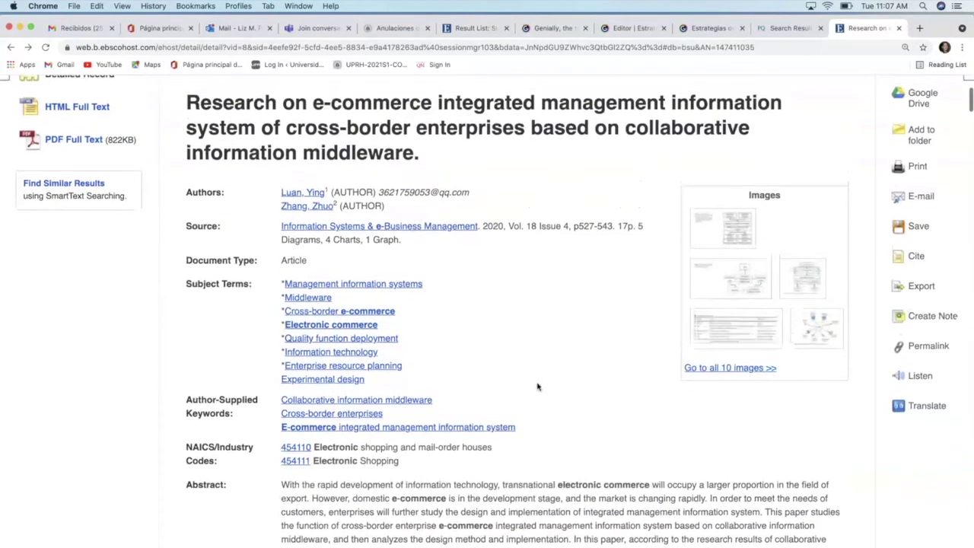
pyautogui.scroll(2, 538, 387)
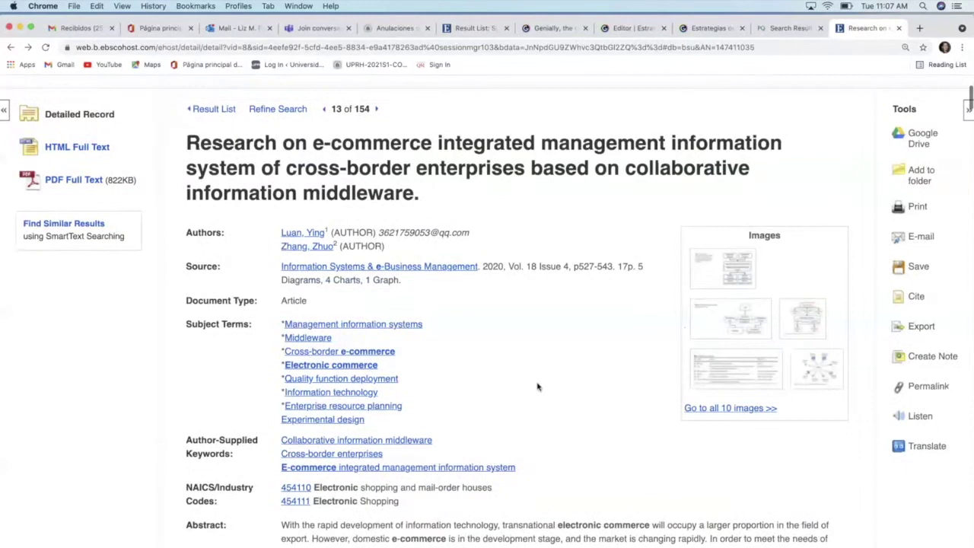
pyautogui.scroll(7, 538, 387)
pyautogui.click(86, 330)
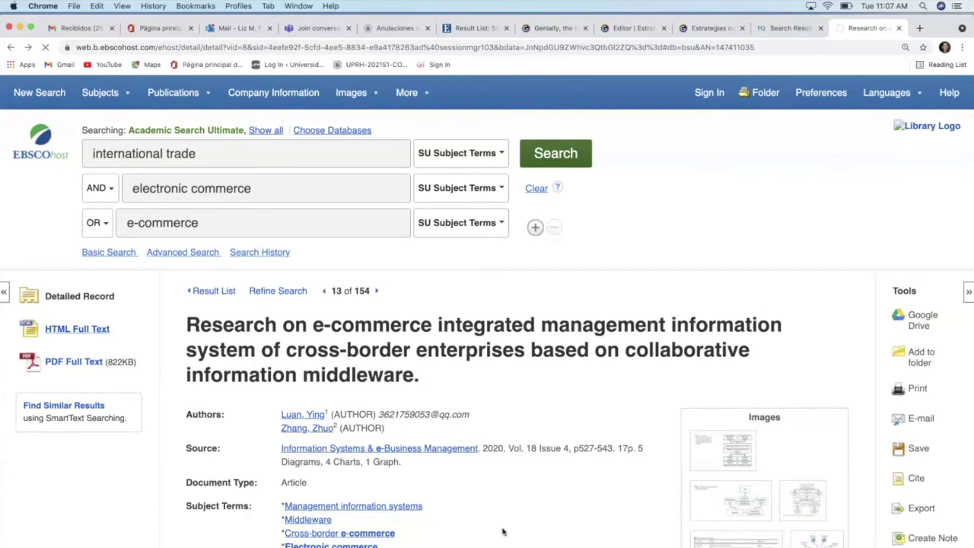
# Examine the middleware article's record and the full text embedded below it, including the abstract, contents list and body sections.
pyautogui.scroll(-3, 502, 531)
pyautogui.scroll(-1, 502, 531)
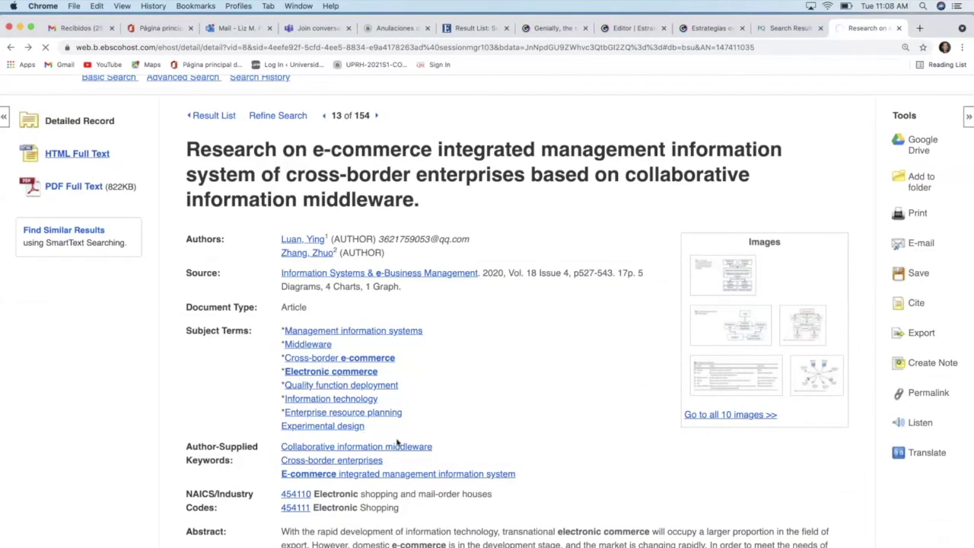
pyautogui.scroll(-5, 540, 452)
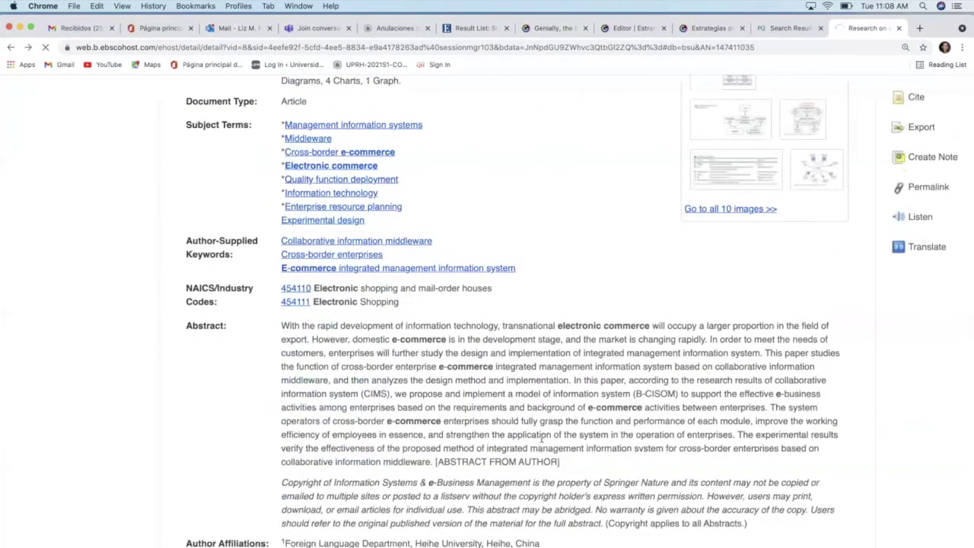
pyautogui.scroll(-5, 627, 416)
pyautogui.scroll(-20, 628, 415)
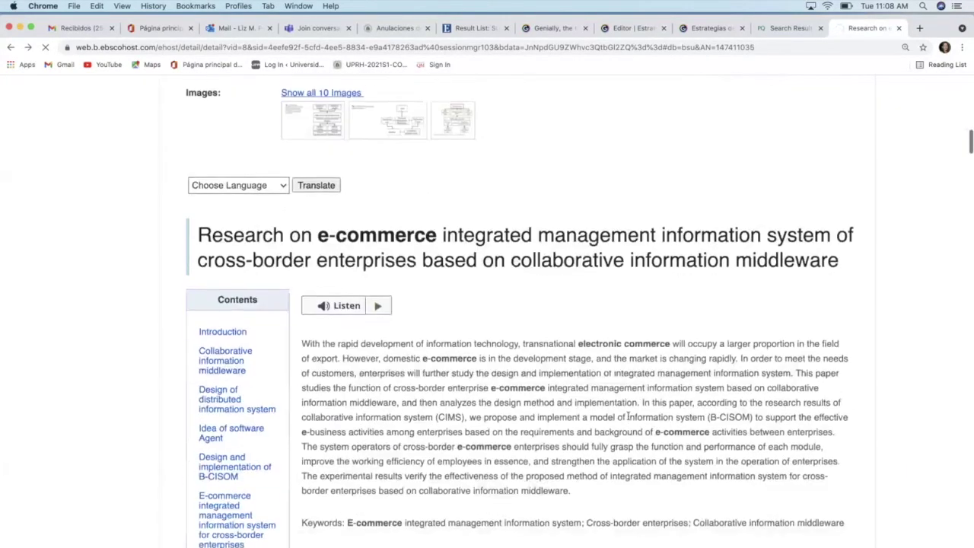
pyautogui.scroll(-15, 628, 415)
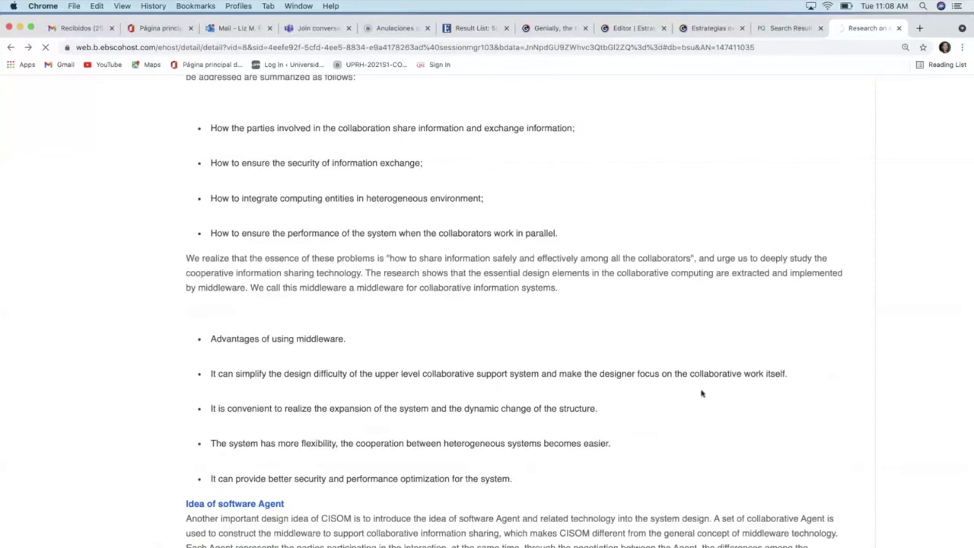
pyautogui.scroll(-10, 700, 392)
pyautogui.scroll(-20, 699, 397)
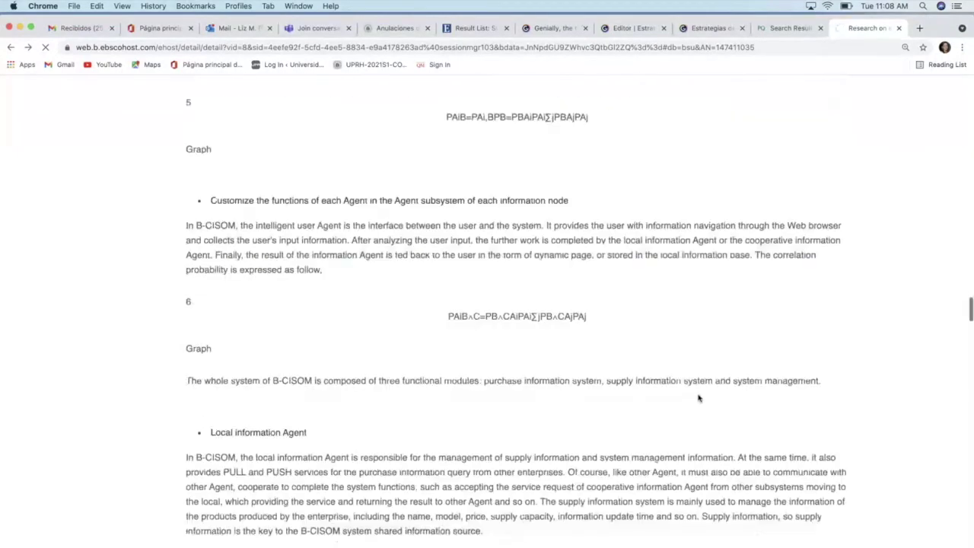
pyautogui.scroll(-20, 698, 398)
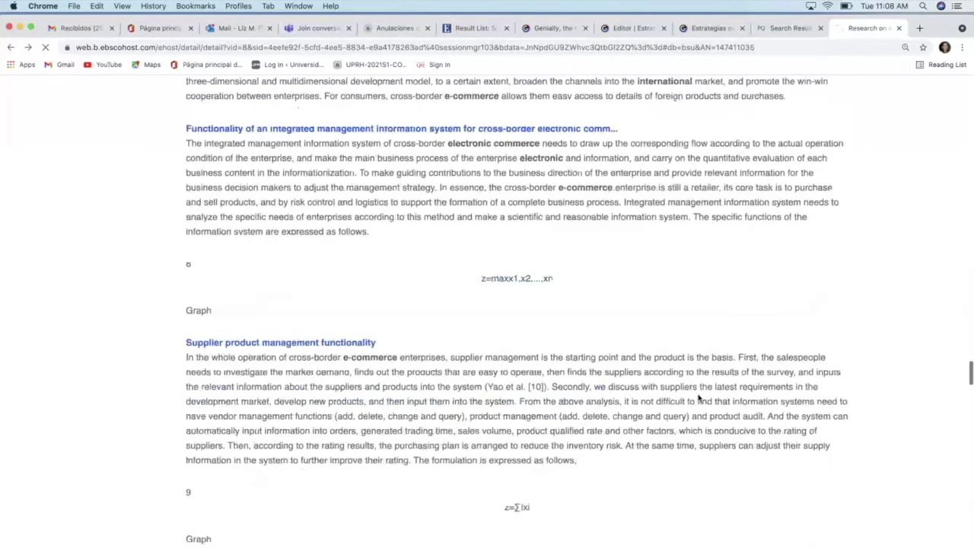
# Read through the HTML full text down to the references and highlight the DOI link of reference 4.
pyautogui.scroll(20, 699, 397)
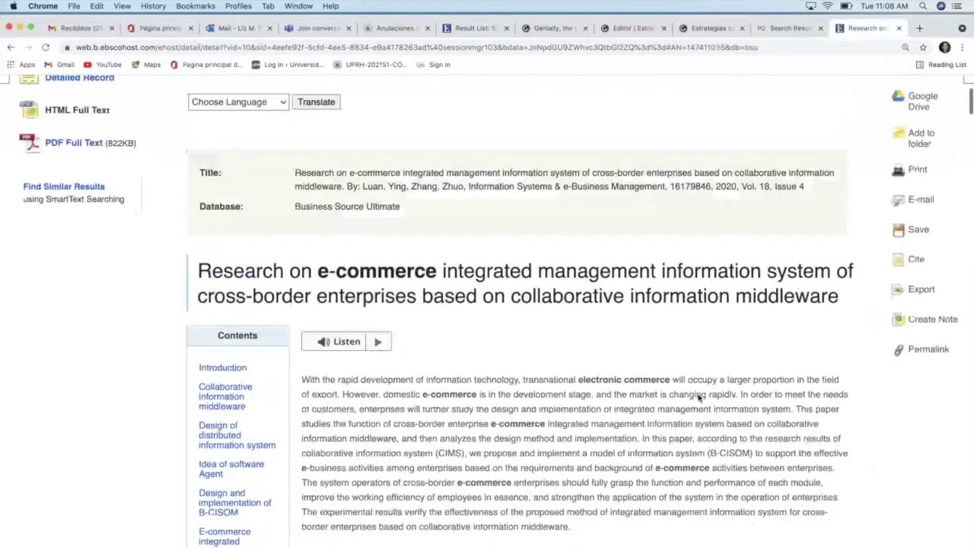
pyautogui.scroll(-5, 699, 397)
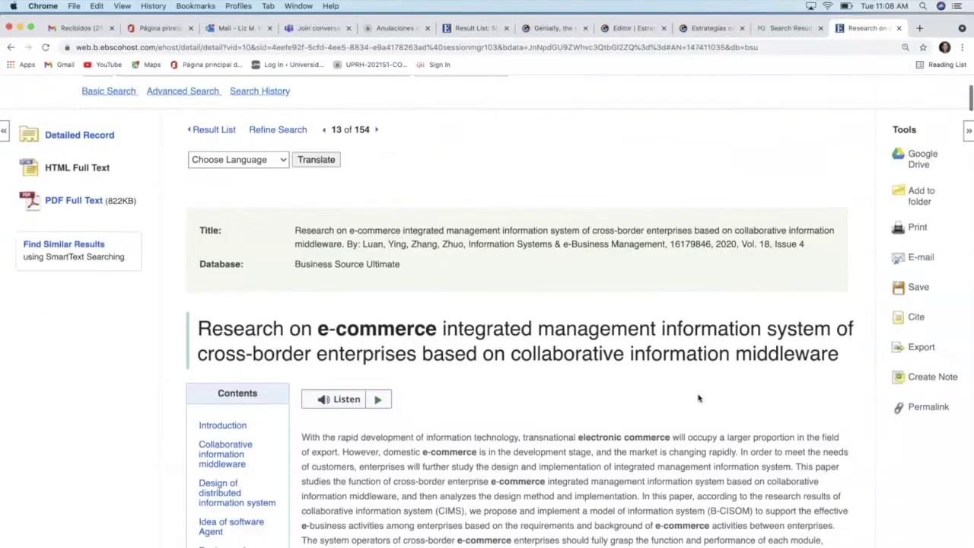
pyautogui.scroll(-15, 636, 388)
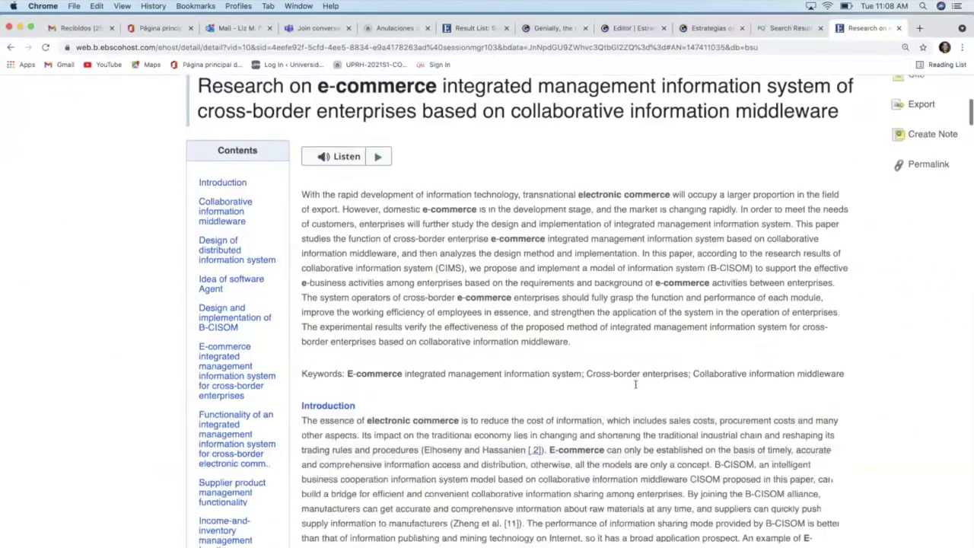
pyautogui.scroll(-10, 637, 388)
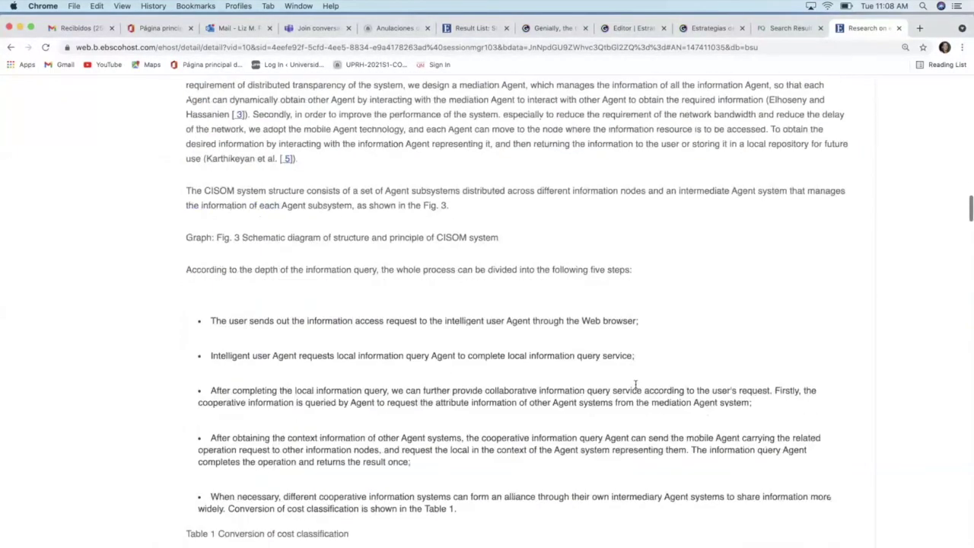
pyautogui.scroll(-15, 637, 386)
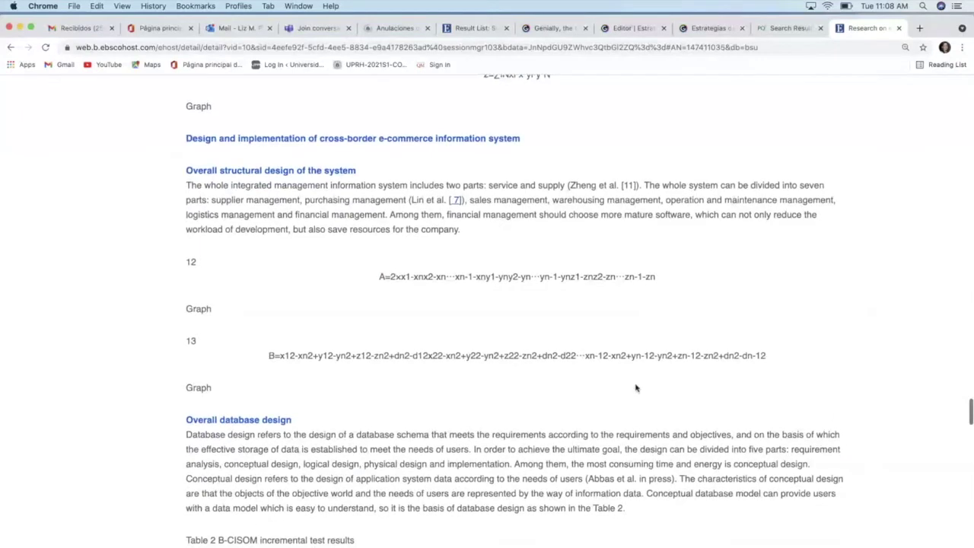
pyautogui.scroll(-20, 636, 388)
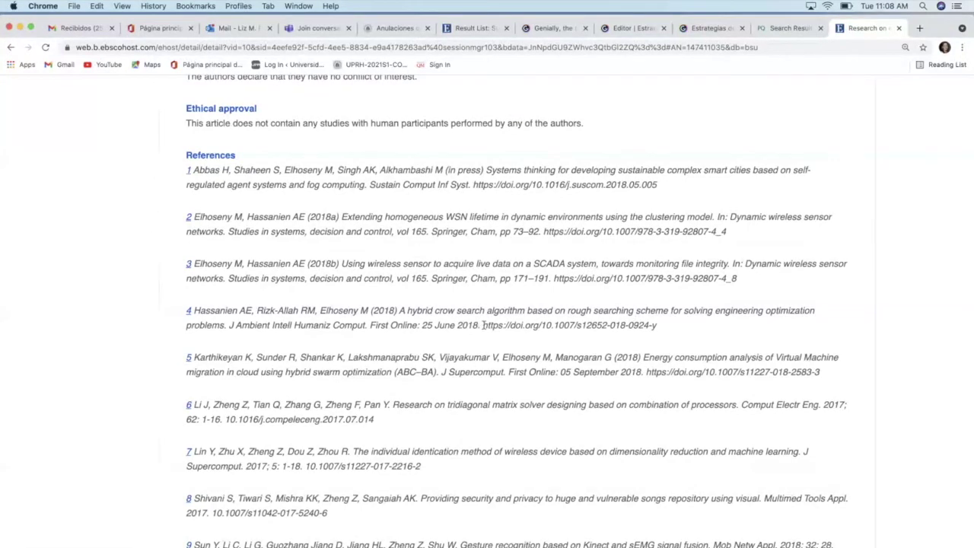
pyautogui.moveTo(483, 326); pyautogui.dragTo(672, 329)
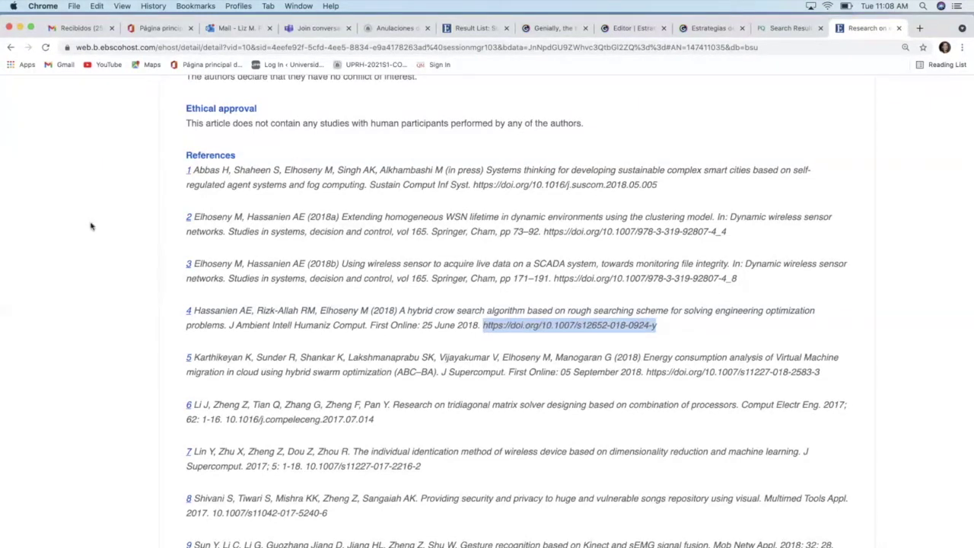
# Follow the number link of reference 3, then look over the reference list and the conclusion.
pyautogui.click(189, 265)
pyautogui.scroll(-4, 360, 430)
pyautogui.scroll(5, 360, 431)
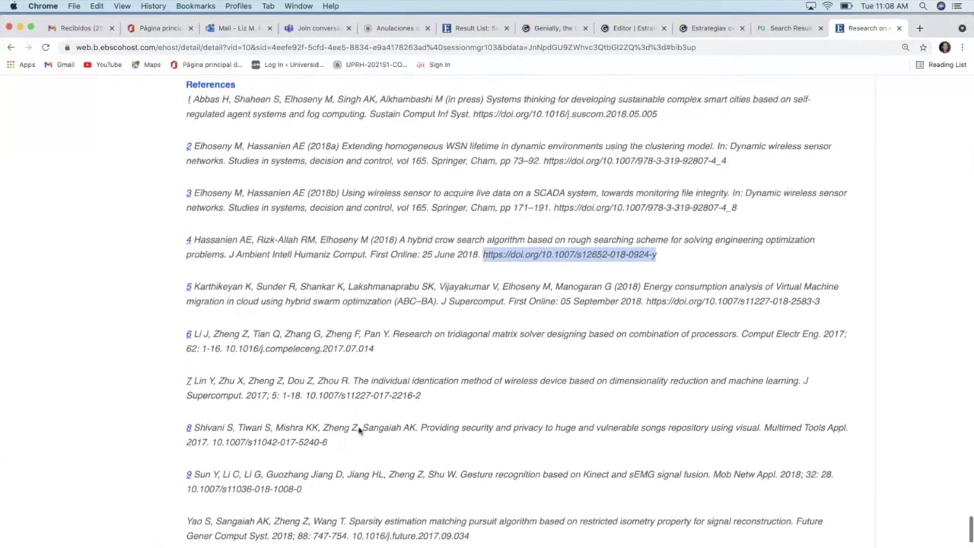
pyautogui.scroll(5, 360, 430)
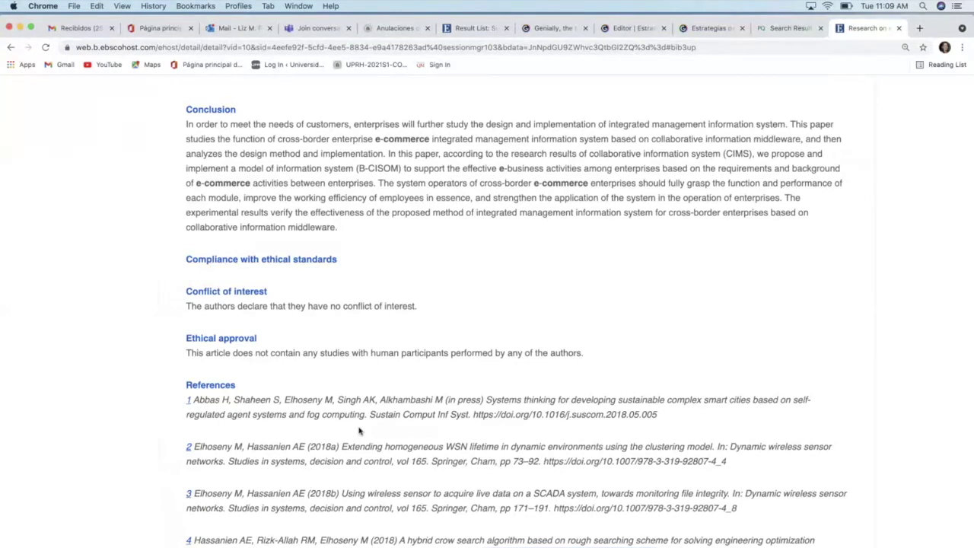
# Leave the full text and return to the start of the international trade and e-commerce result list.
pyautogui.click(10, 48)
pyautogui.click(10, 48)
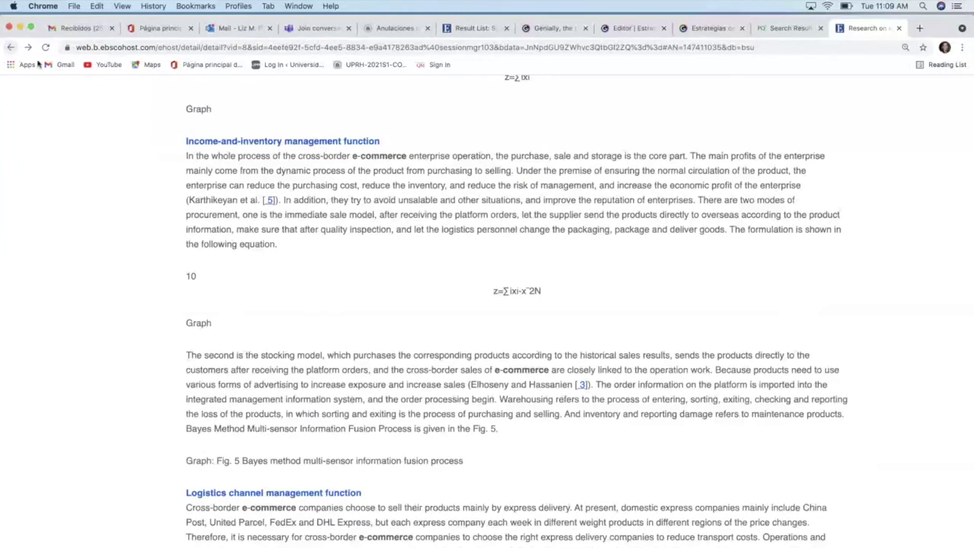
pyautogui.click(11, 49)
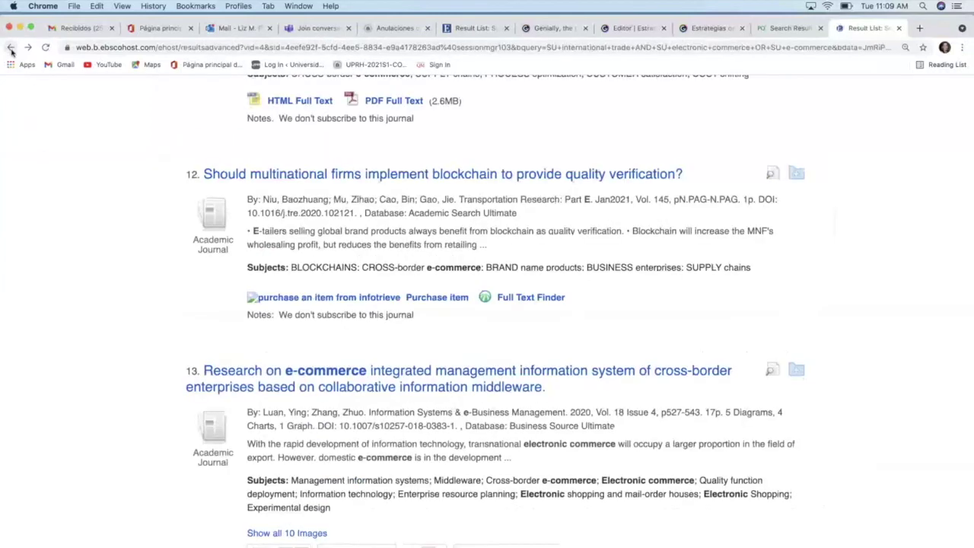
pyautogui.scroll(20, 349, 216)
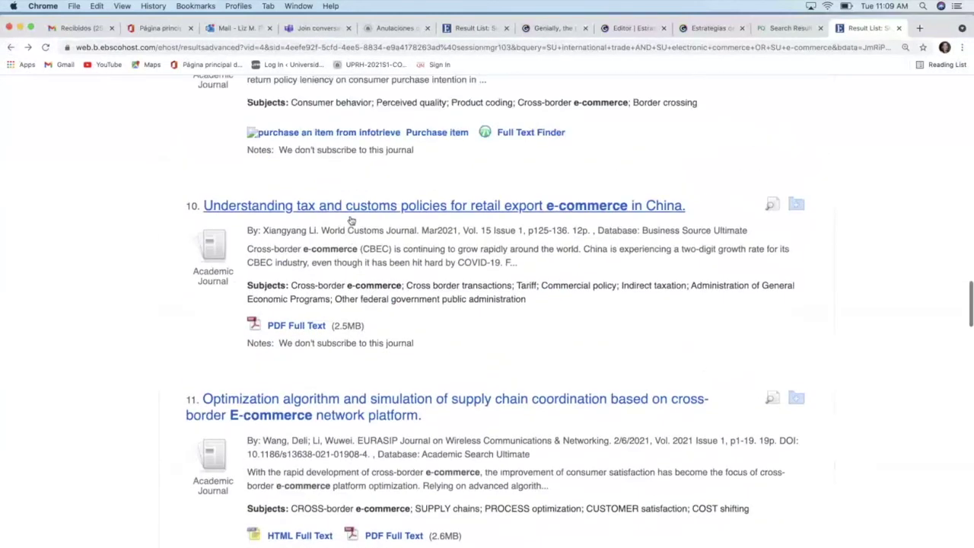
pyautogui.scroll(12, 352, 221)
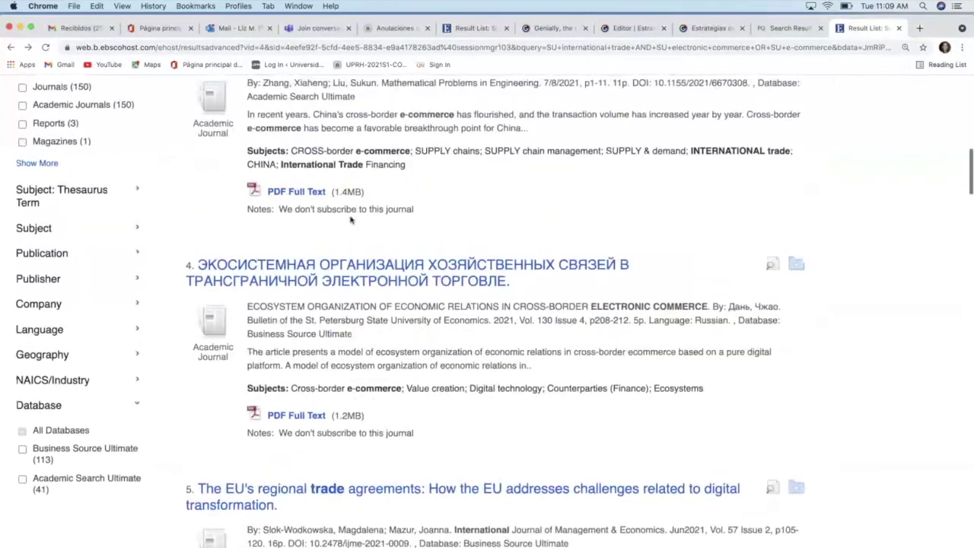
pyautogui.scroll(6, 350, 220)
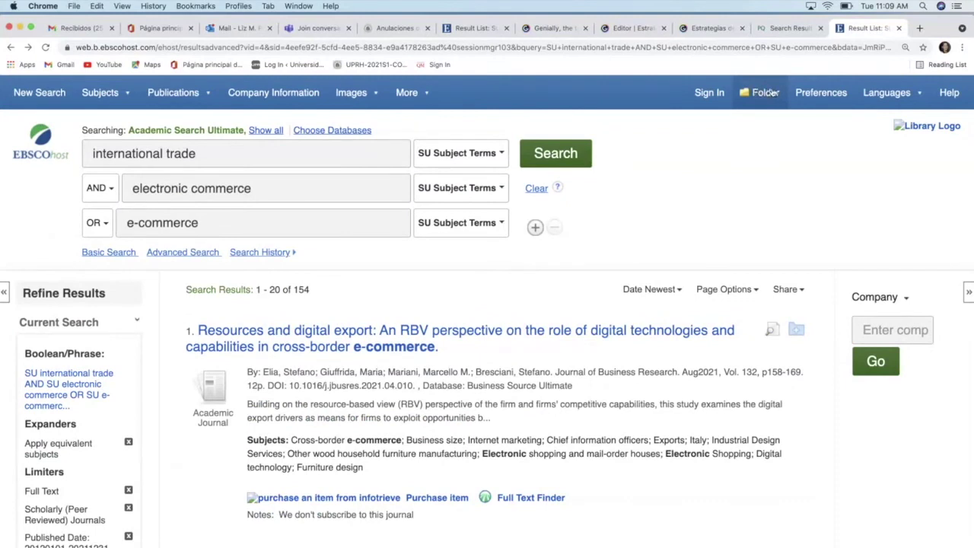
# Open the folder that holds the saved articles.
pyautogui.click(771, 94)
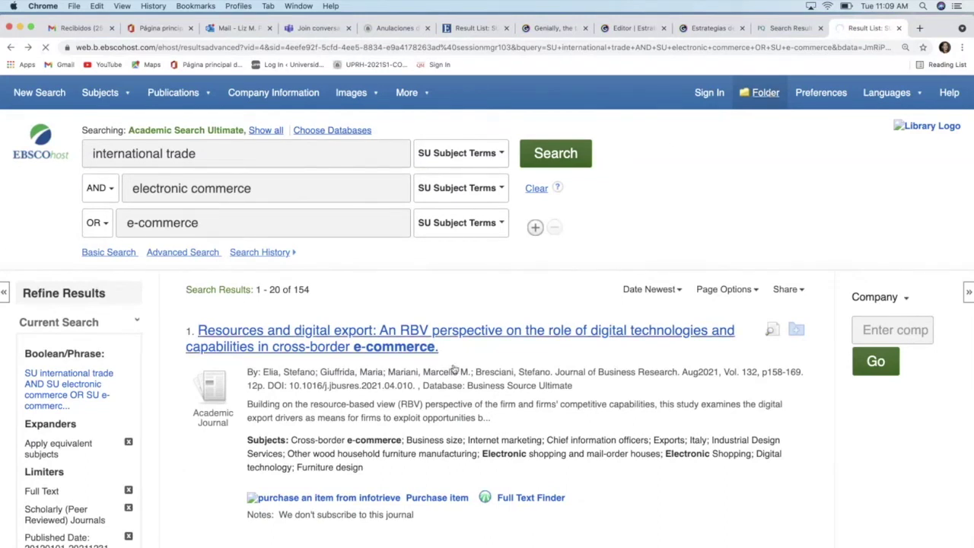
pyautogui.scroll(-3, 456, 368)
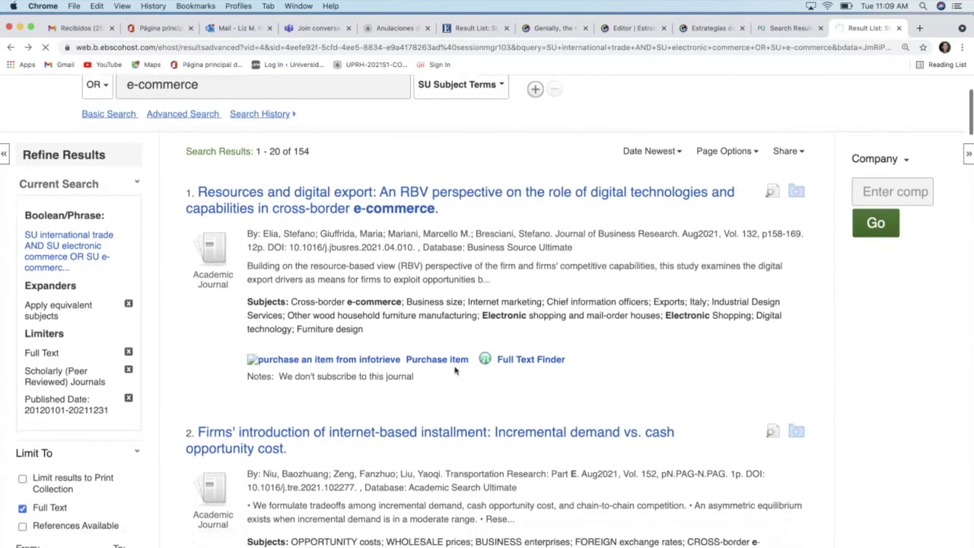
pyautogui.scroll(4, 457, 370)
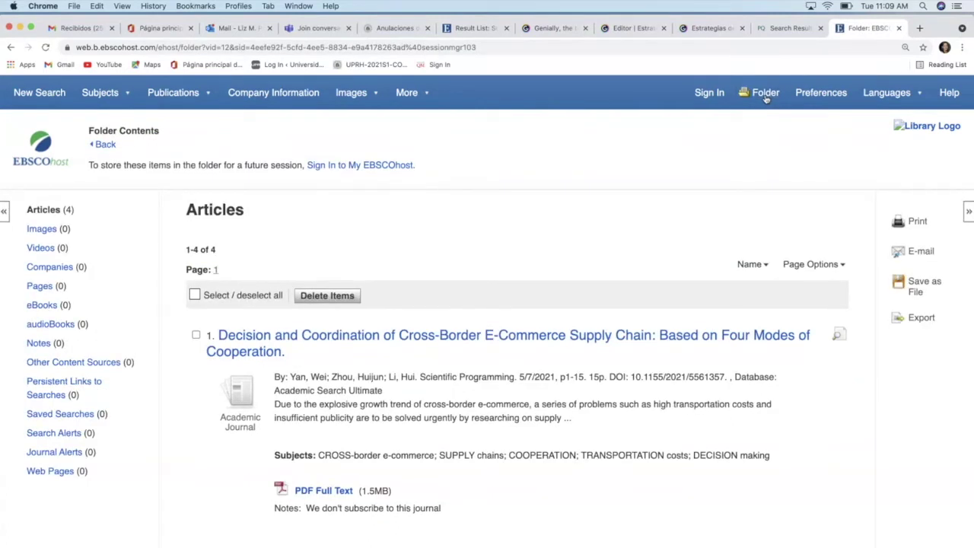
# Select all articles in the folder and open the e-mail form for them.
pyautogui.click(194, 295)
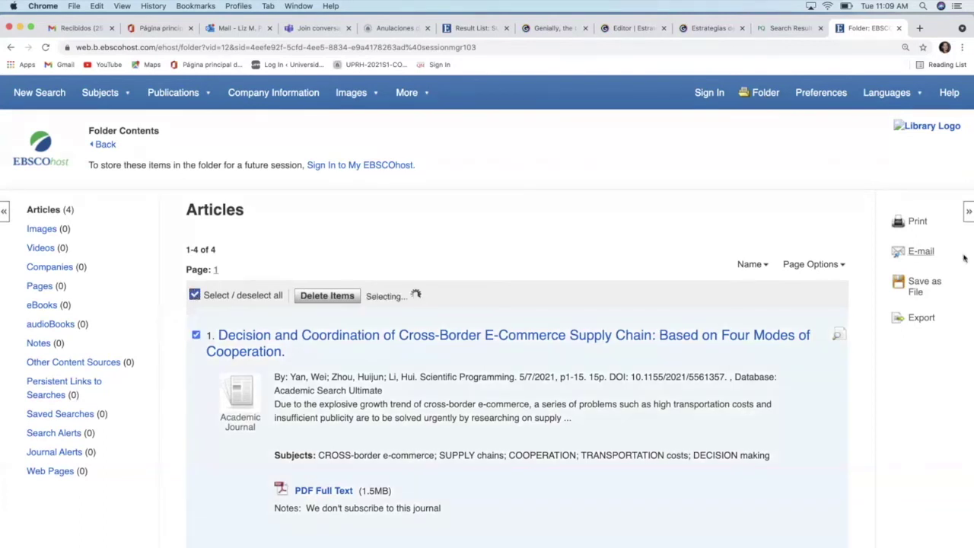
pyautogui.click(919, 257)
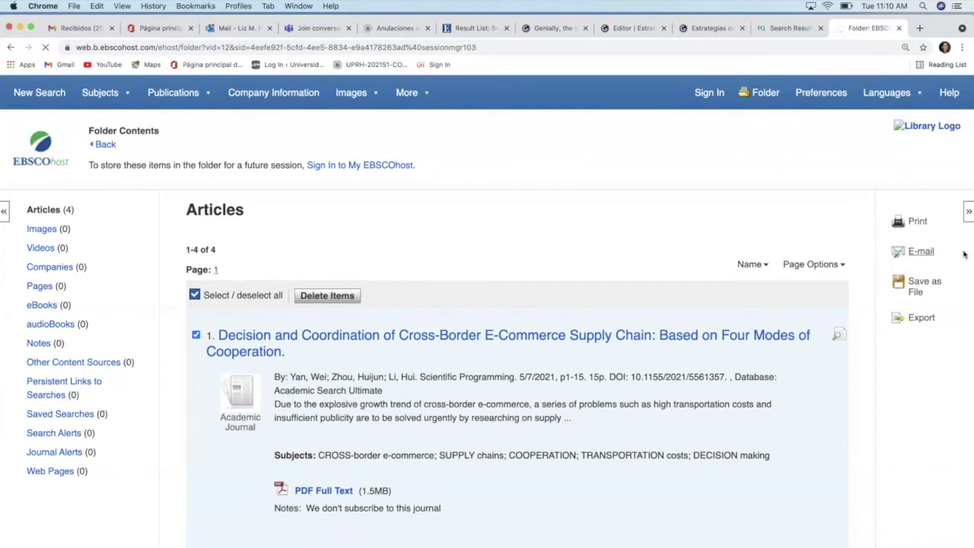
pyautogui.click(922, 252)
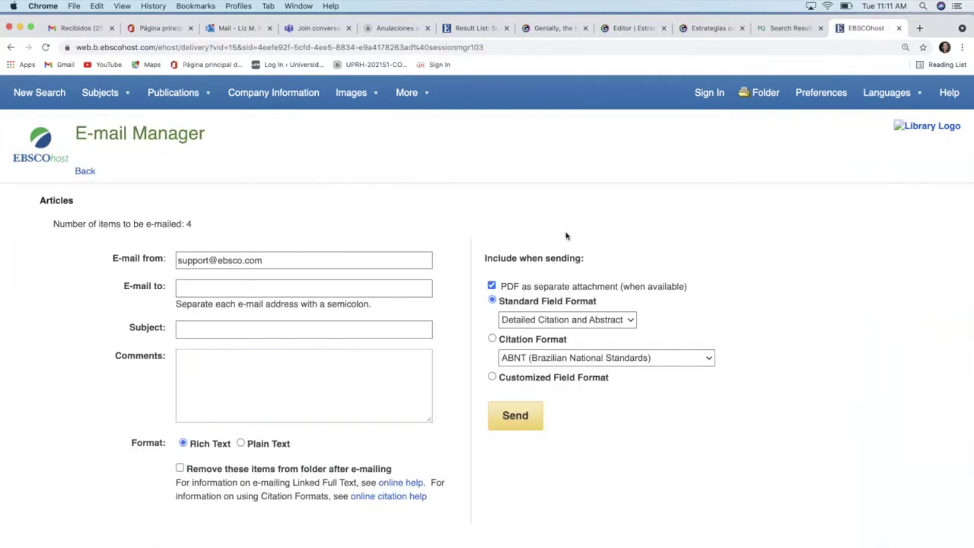
# Set the e-mailed citations to APA 7th Edition (American Psychological Assoc.) format and go through the empty recipient, subject and comments fields.
pyautogui.click(491, 339)
pyautogui.click(711, 359)
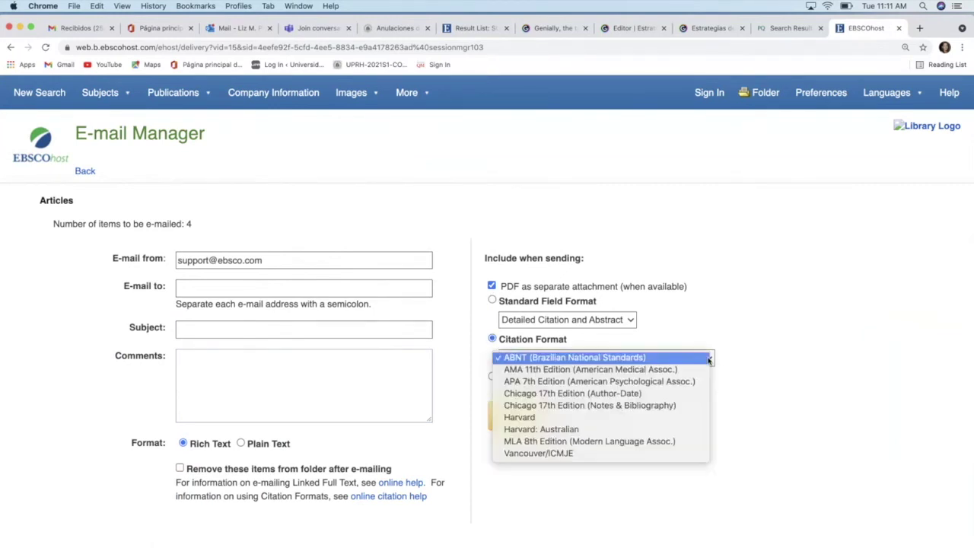
pyautogui.click(627, 381)
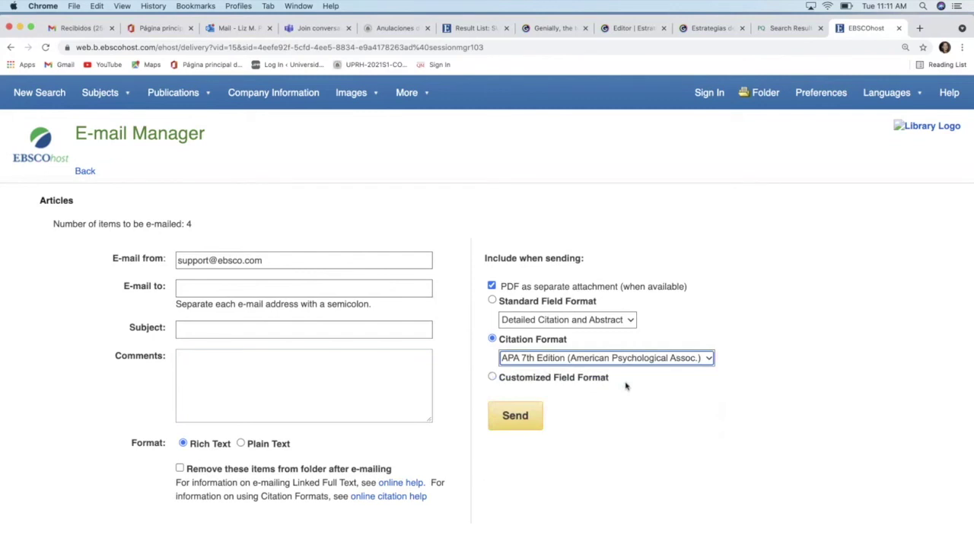
pyautogui.click(228, 283)
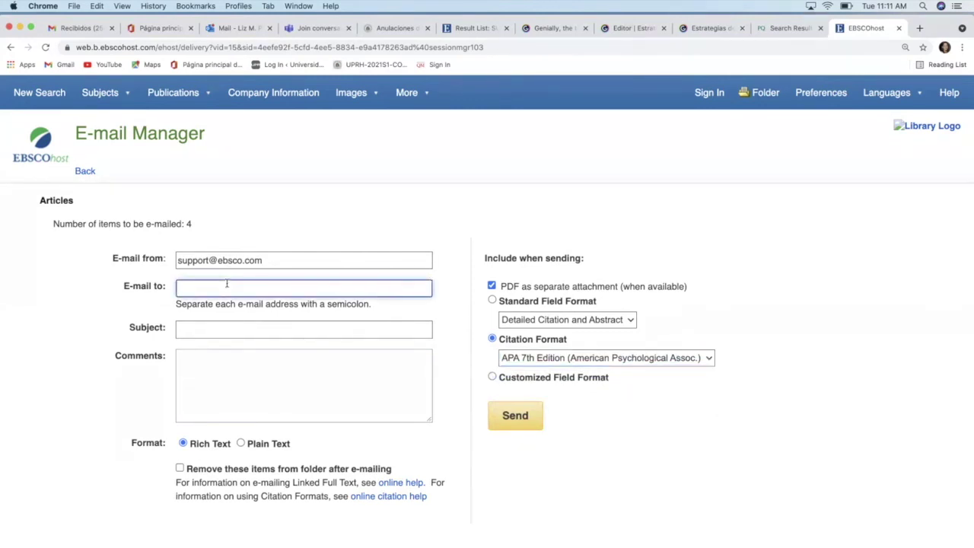
pyautogui.click(218, 328)
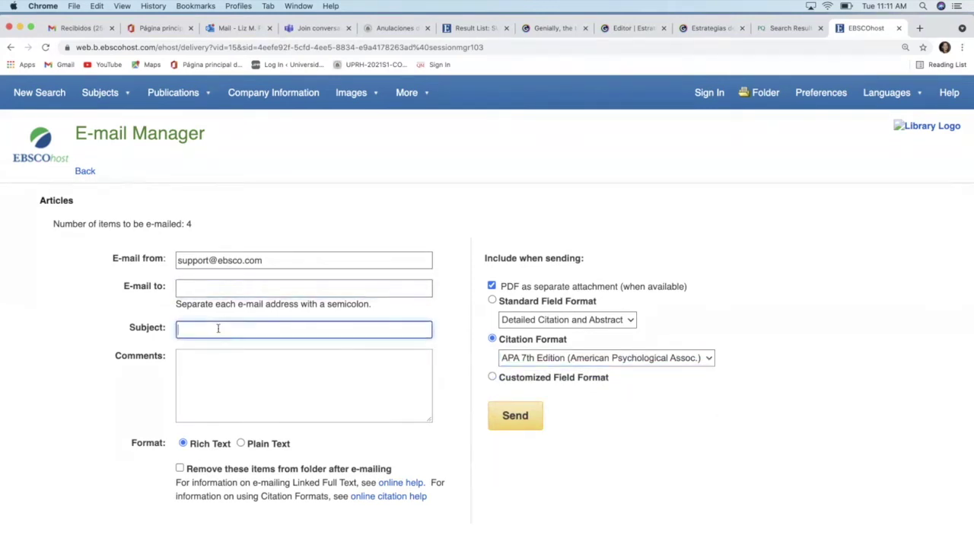
pyautogui.click(214, 379)
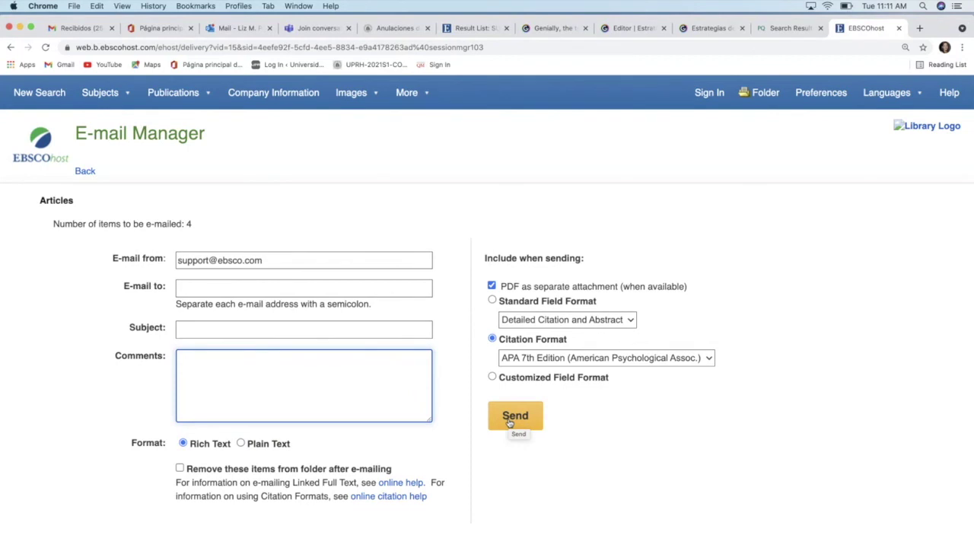
# Start a new blank search and open the publications list of Business Source Ultimate.
pyautogui.click(45, 94)
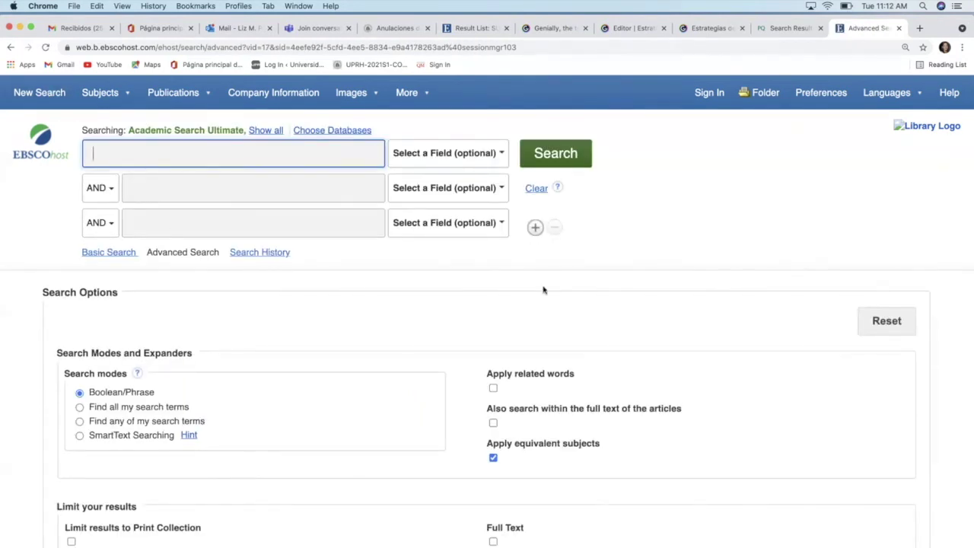
pyautogui.moveTo(192, 99)
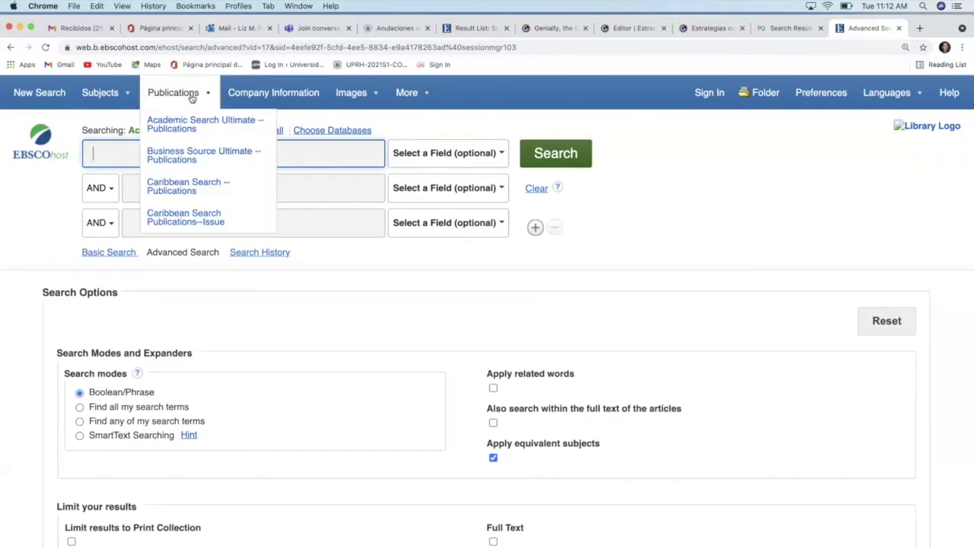
pyautogui.moveTo(379, 107)
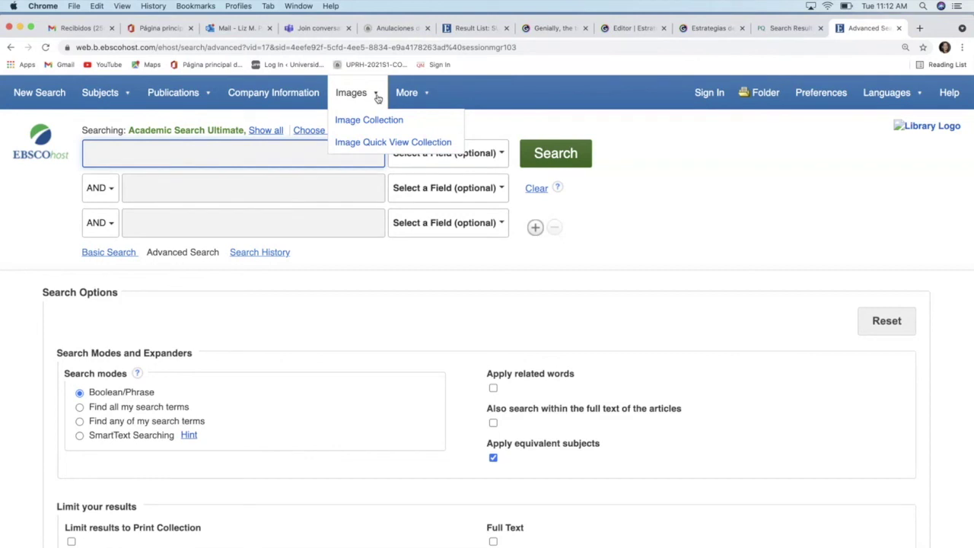
pyautogui.moveTo(425, 95)
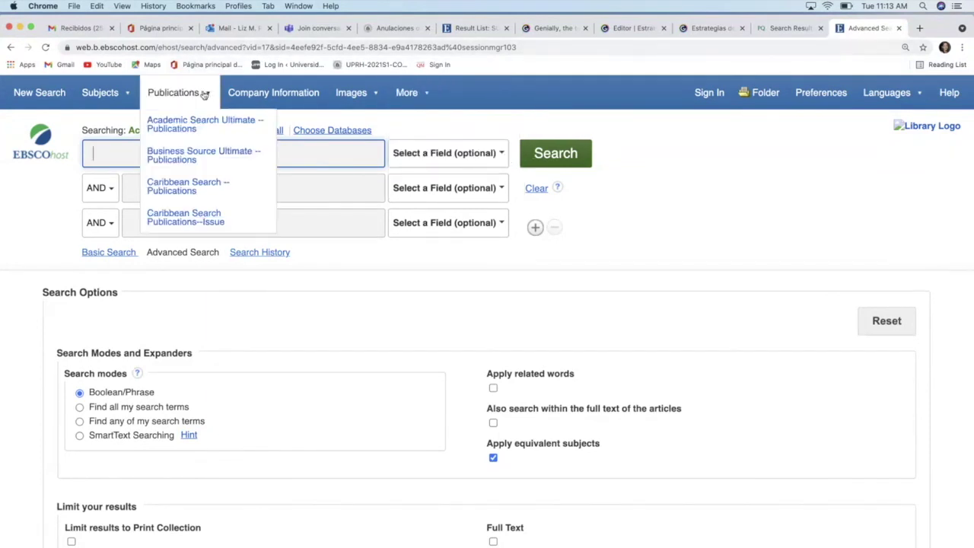
pyautogui.click(194, 157)
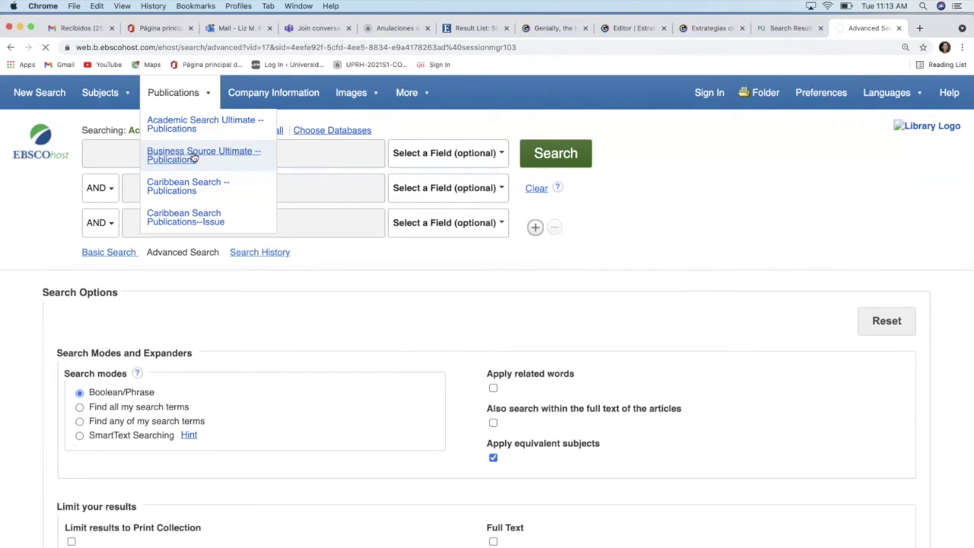
pyautogui.click(194, 156)
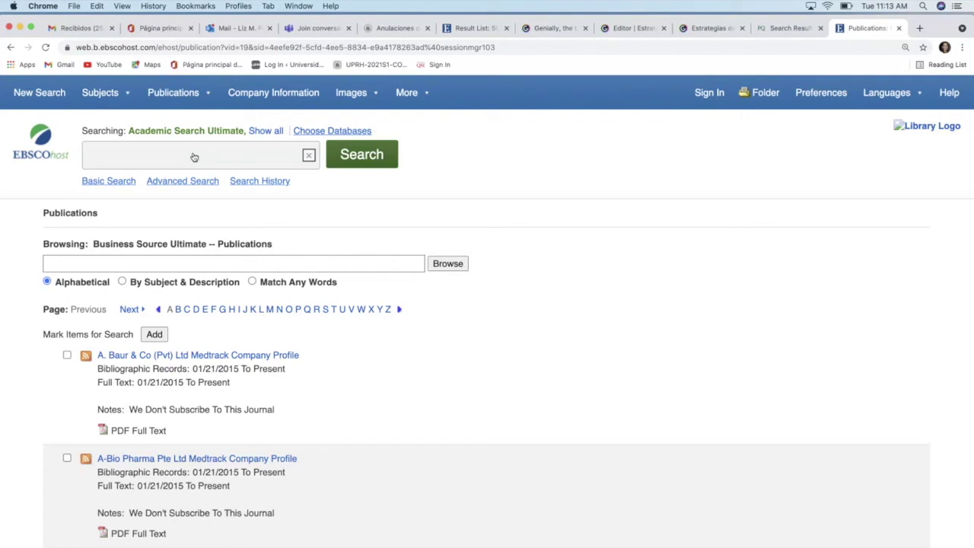
# Look over the start of the alphabetical publications list and go to the titles beginning with J.
pyautogui.click(104, 263)
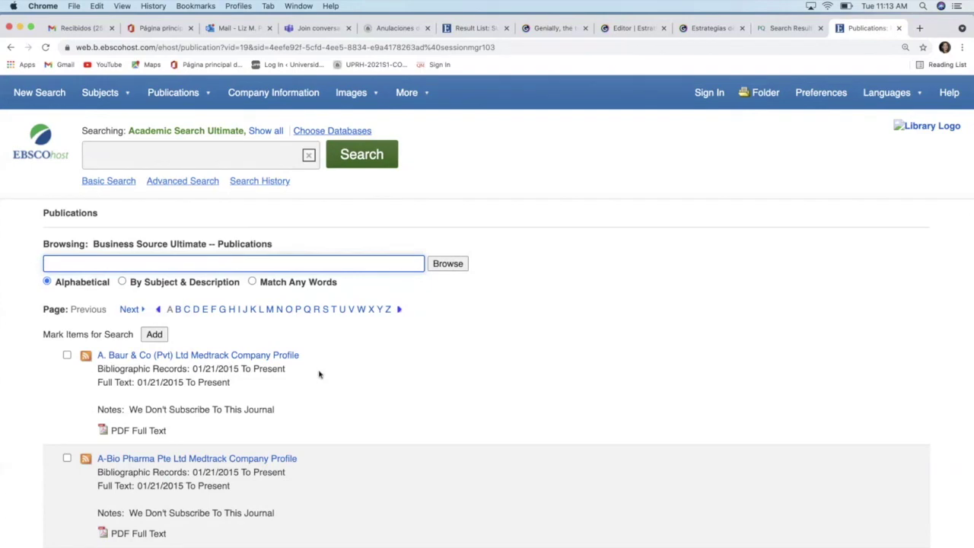
pyautogui.scroll(-10, 447, 384)
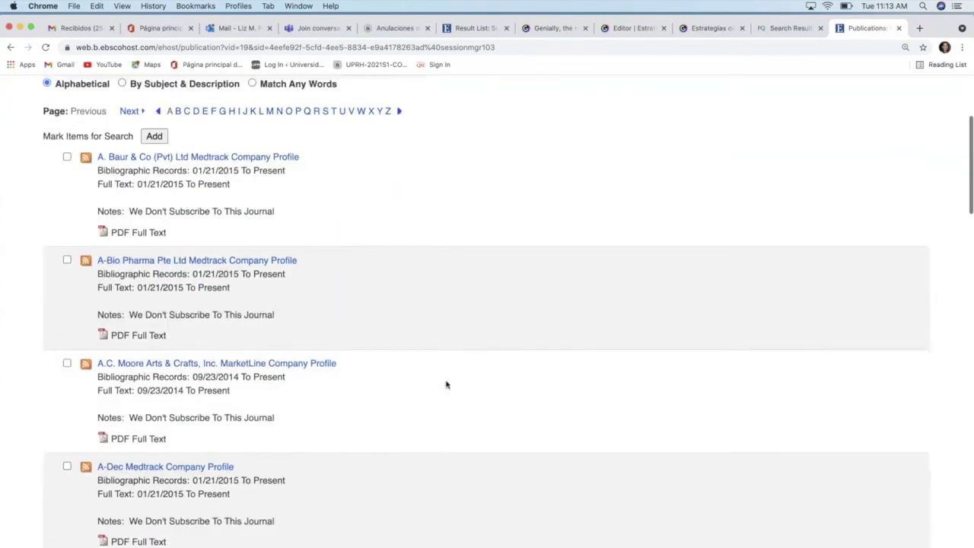
pyautogui.scroll(7, 447, 384)
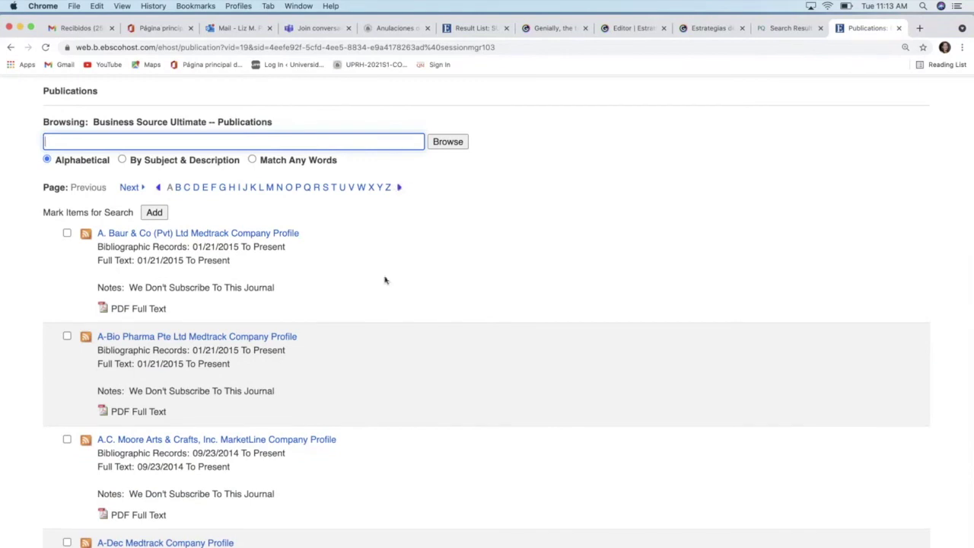
pyautogui.scroll(-1, 383, 320)
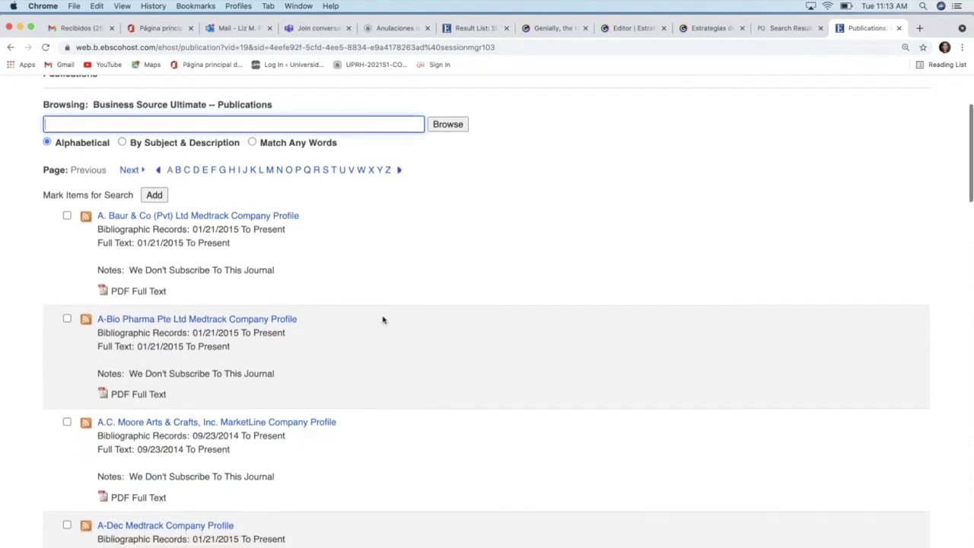
pyautogui.click(246, 169)
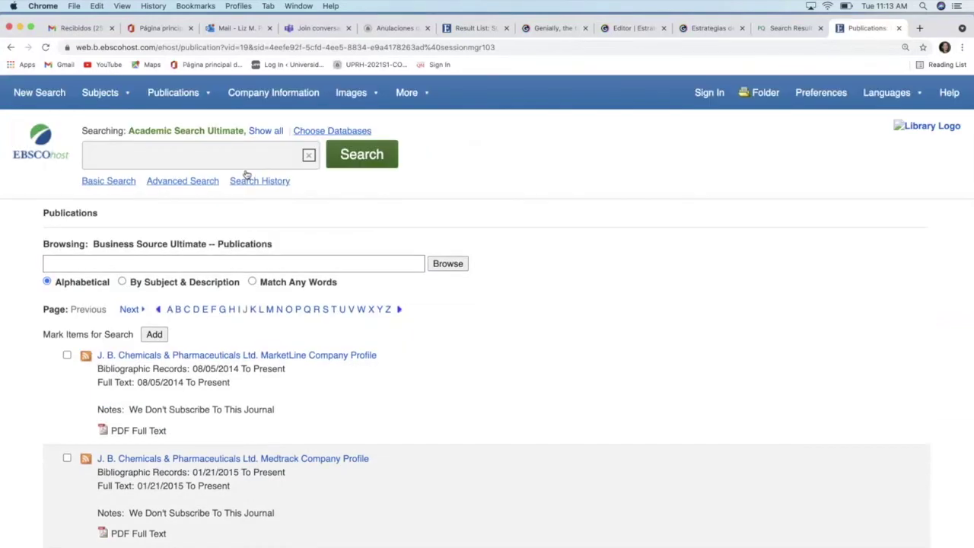
# Browse the publications under J and open the details of J.D. Edwards & Company SWOT Analysis.
pyautogui.scroll(-5, 283, 358)
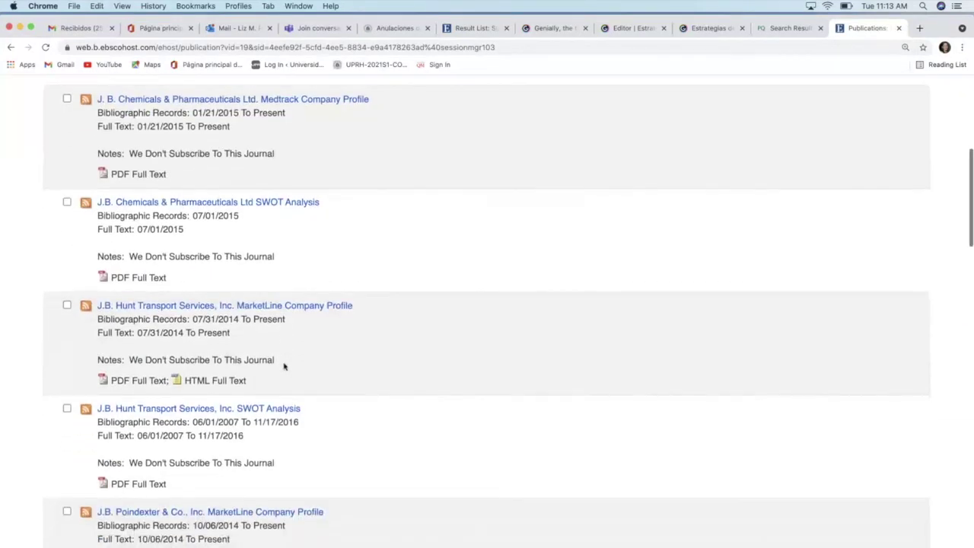
pyautogui.scroll(-10, 284, 367)
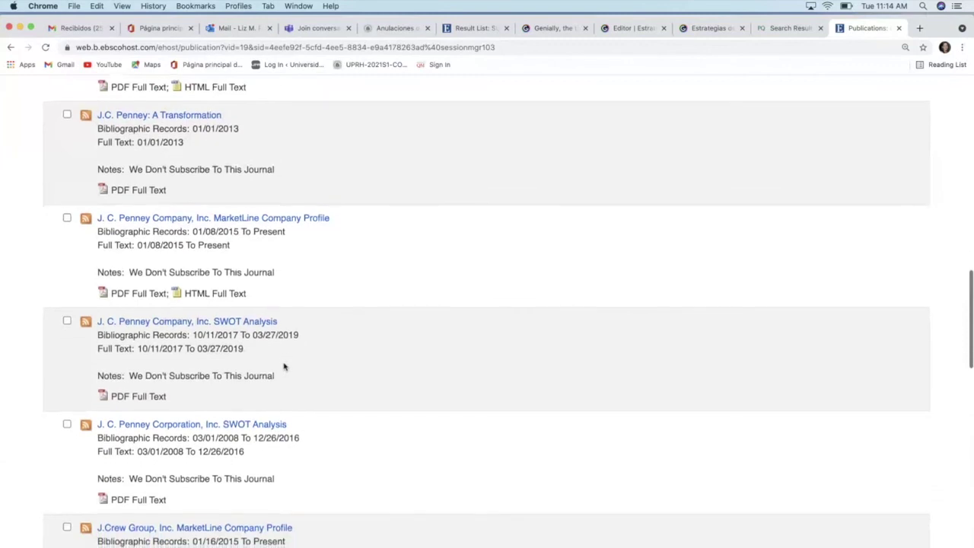
pyautogui.scroll(-2, 310, 436)
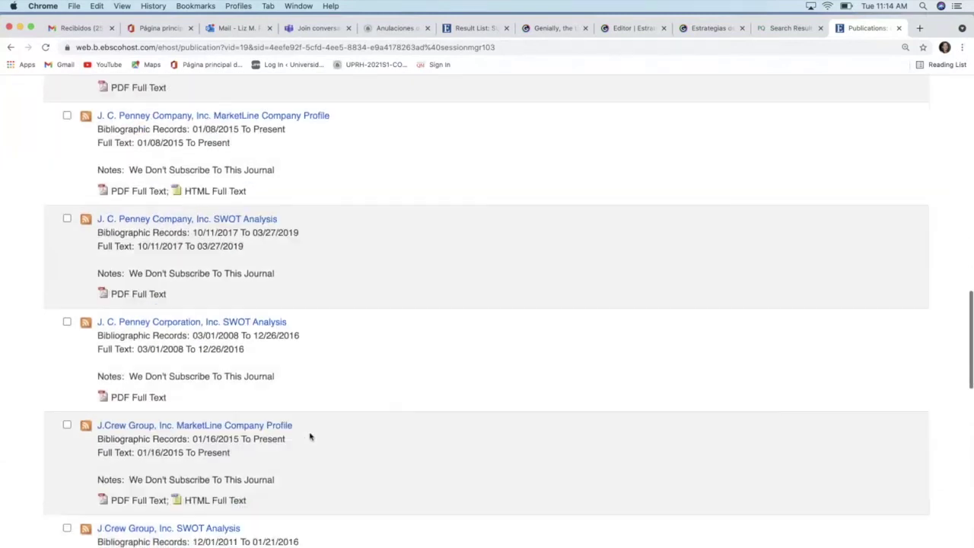
pyautogui.scroll(-3, 310, 436)
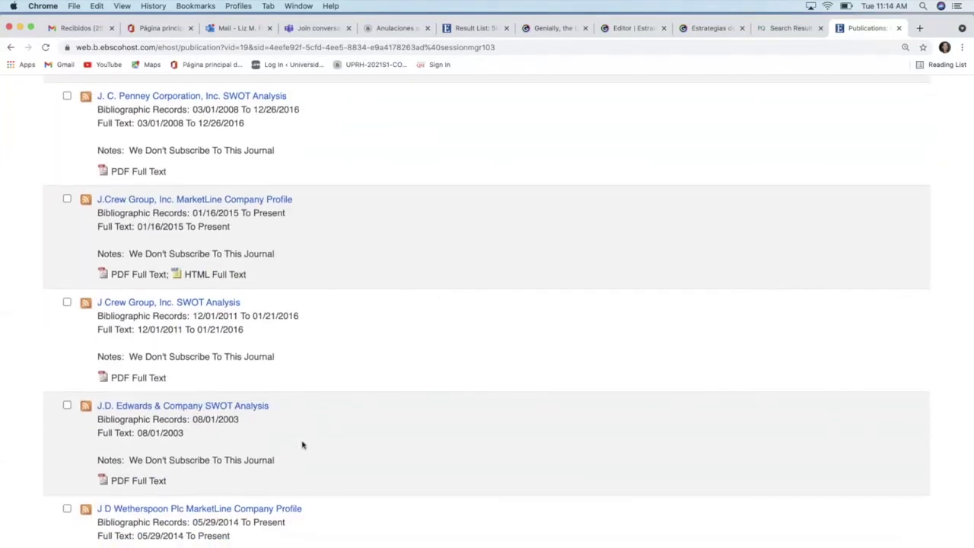
pyautogui.scroll(-1, 347, 462)
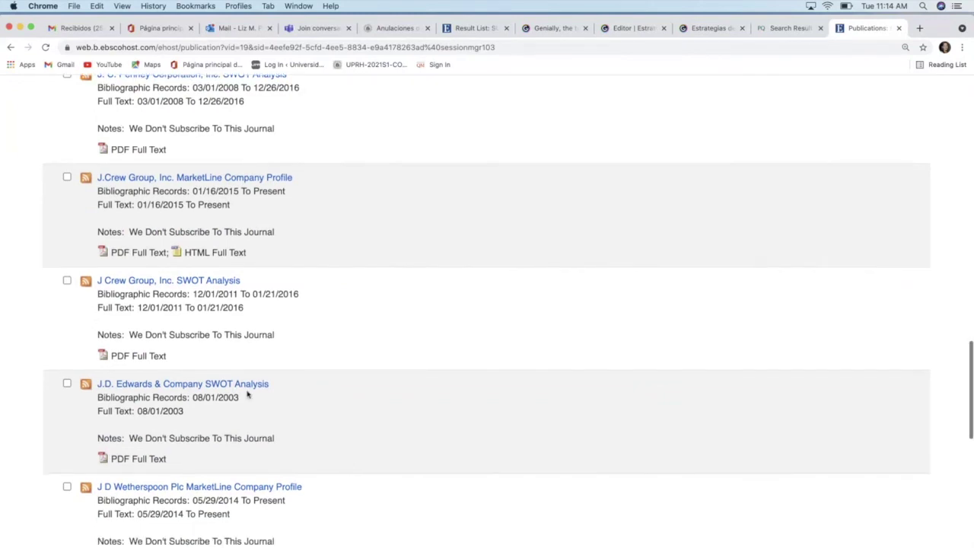
pyautogui.click(221, 385)
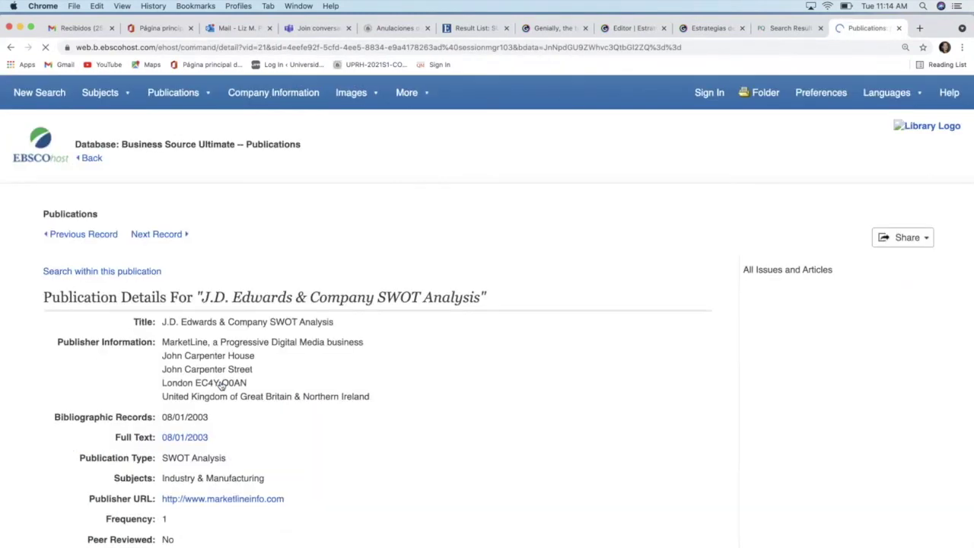
# Review the publication's publisher, full-text coverage, type and peer-review details, then return to the publications list.
pyautogui.scroll(-3, 221, 385)
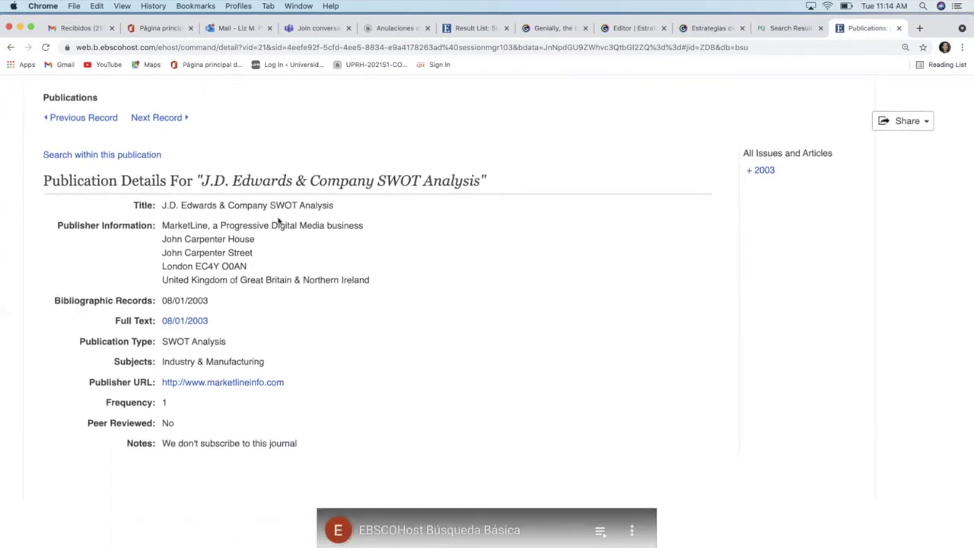
pyautogui.scroll(-2, 206, 303)
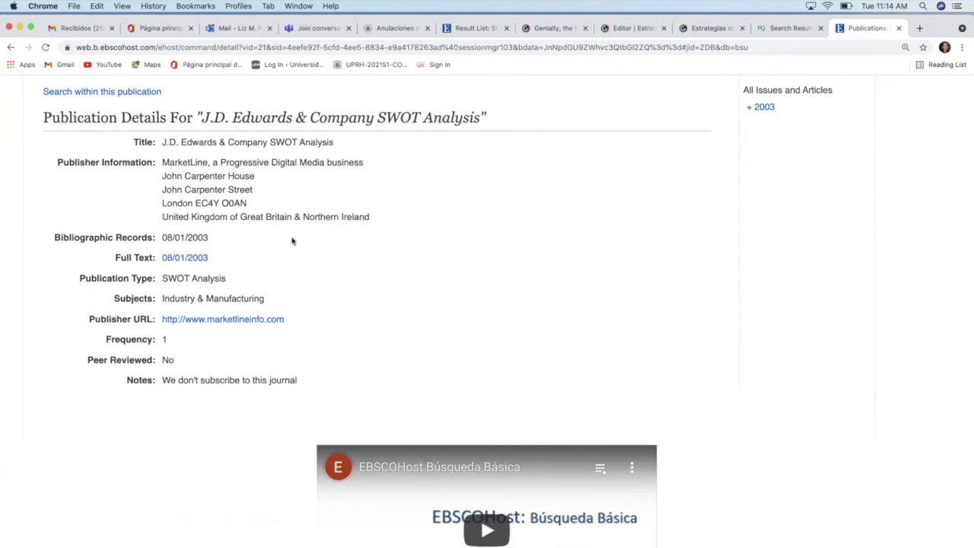
pyautogui.scroll(-2, 305, 250)
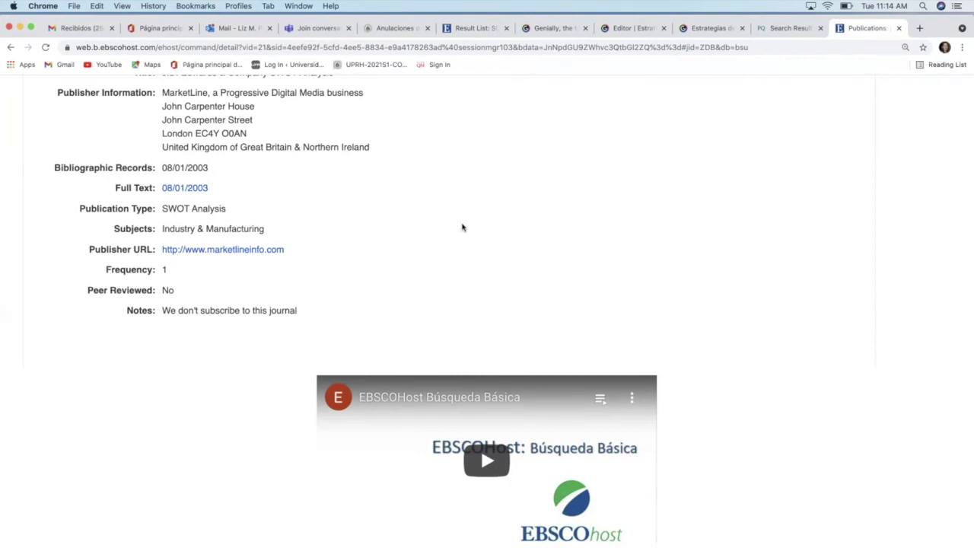
pyautogui.click(11, 47)
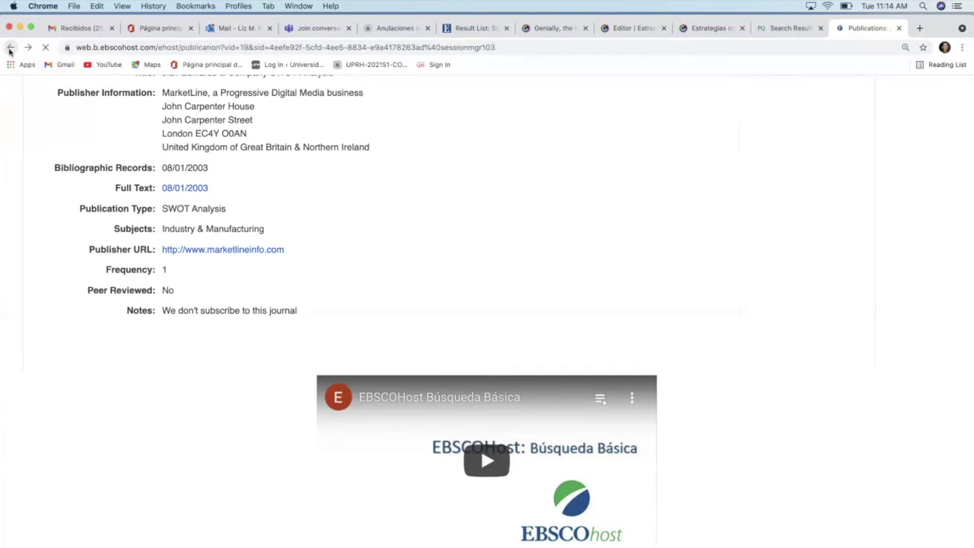